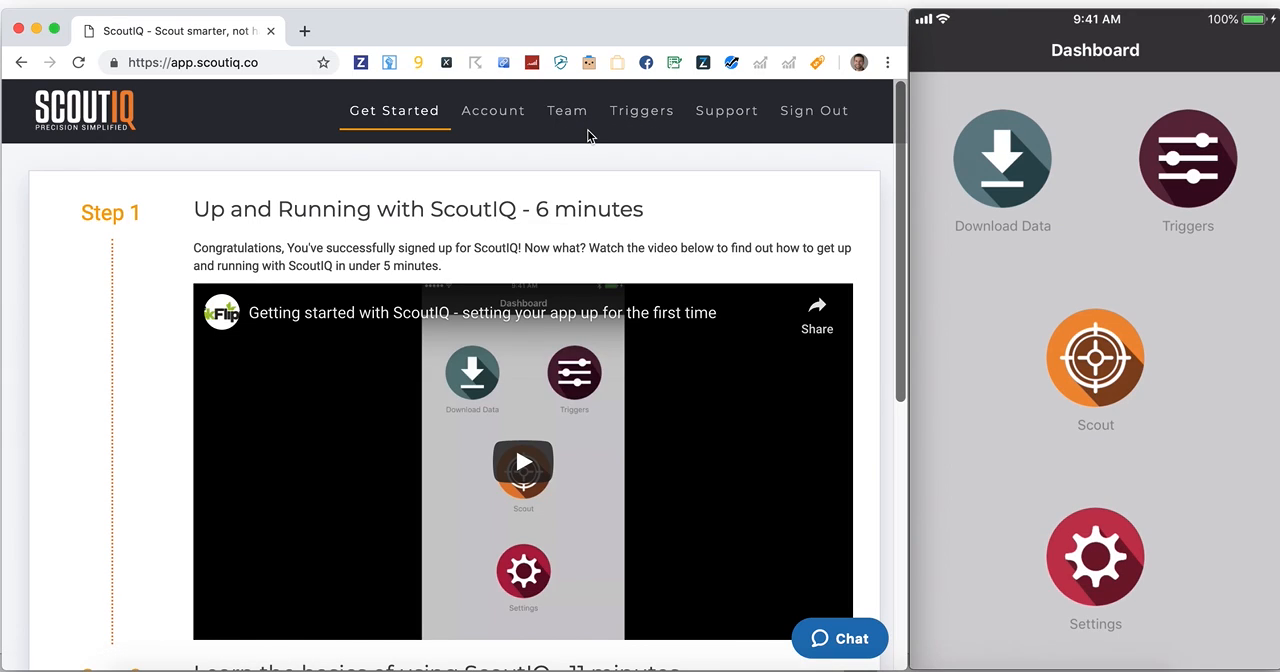
Open the ScoutIQ Default Triggers set and try to edit trigger 1's max rank
left_click(631, 124)
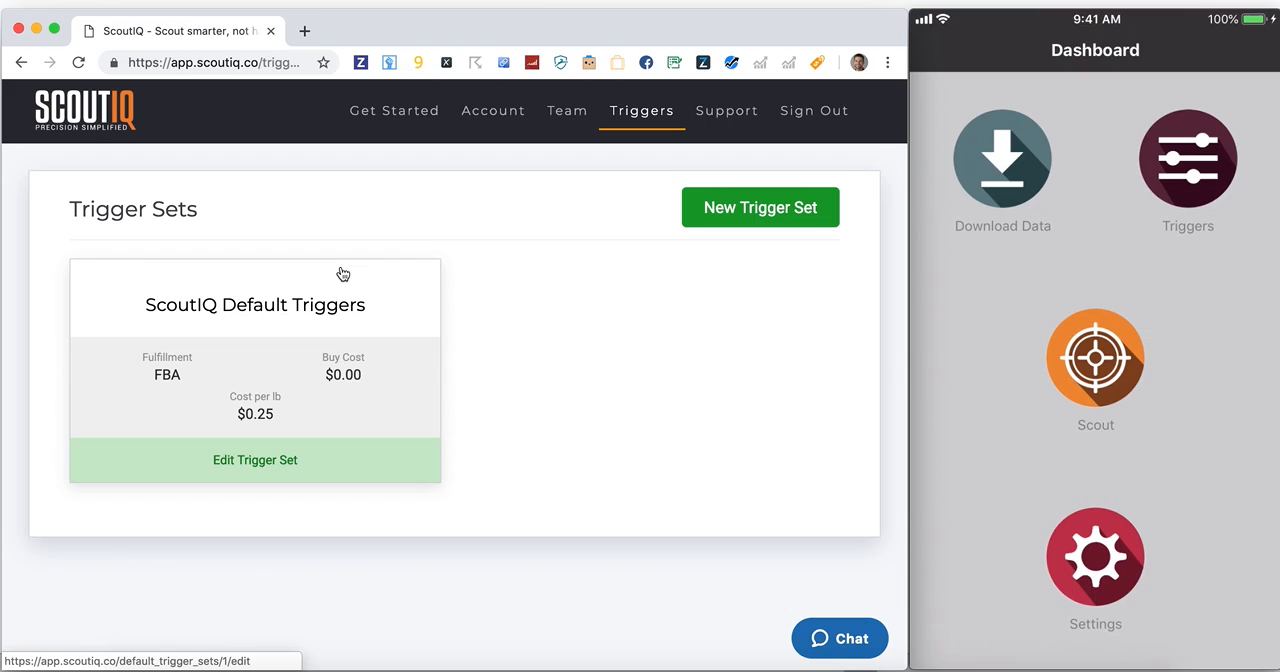
left_click(315, 373)
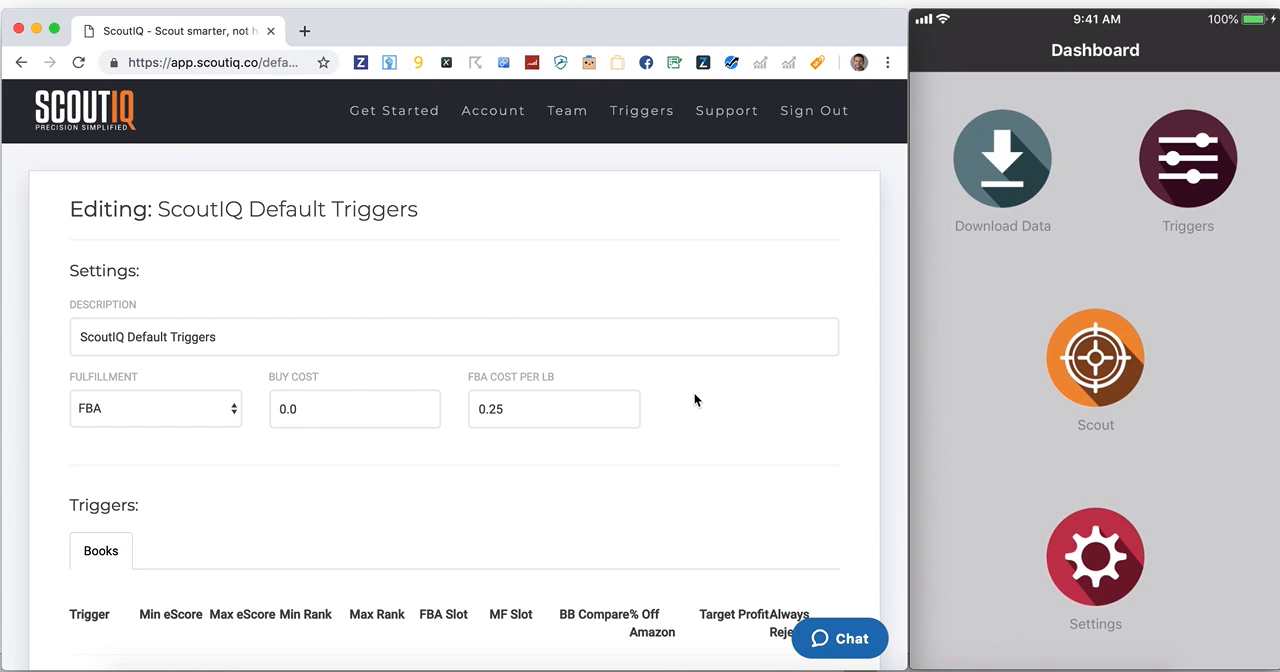
scroll(695, 400, "down", 2)
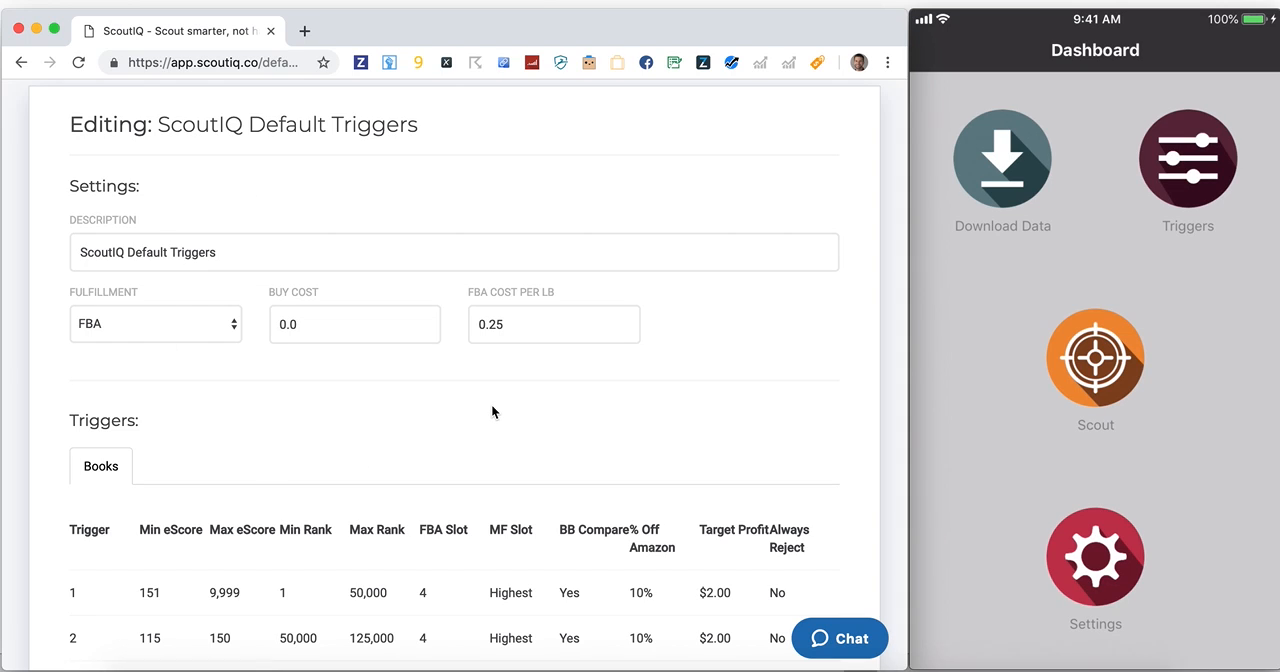
scroll(491, 404, "down", 3)
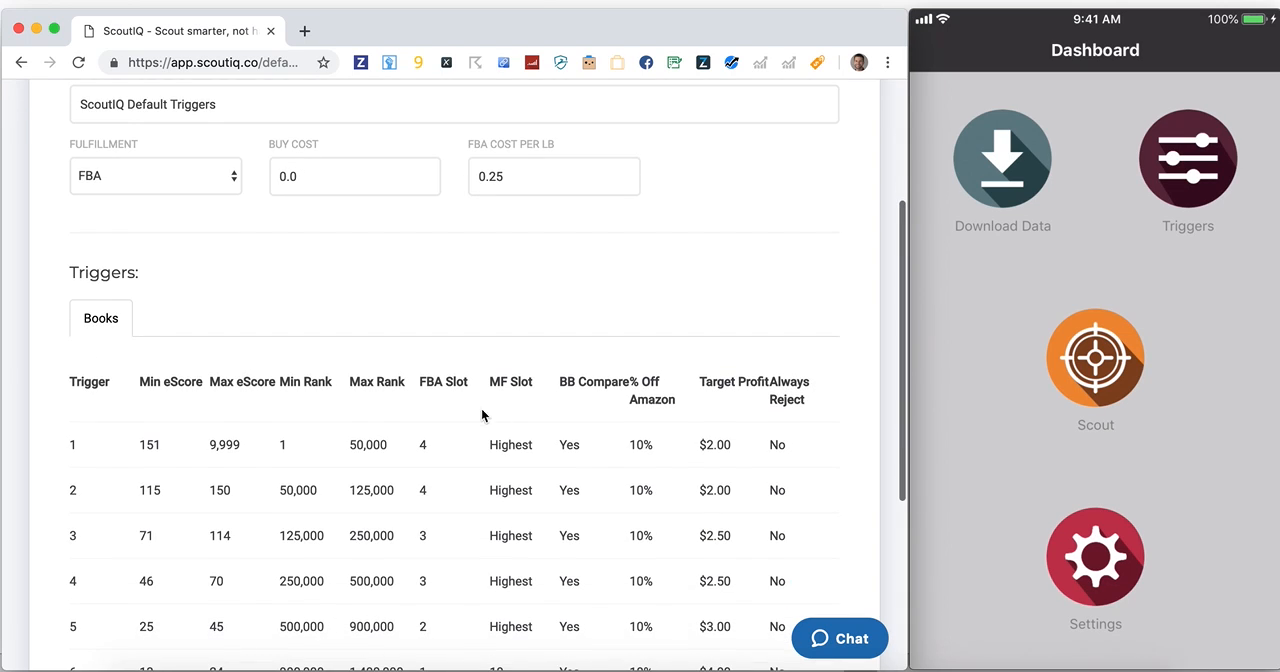
left_click(381, 448)
Examine the book triggers and settings of the ScoutIQ Default Triggers set
scroll(590, 263, "down", 3)
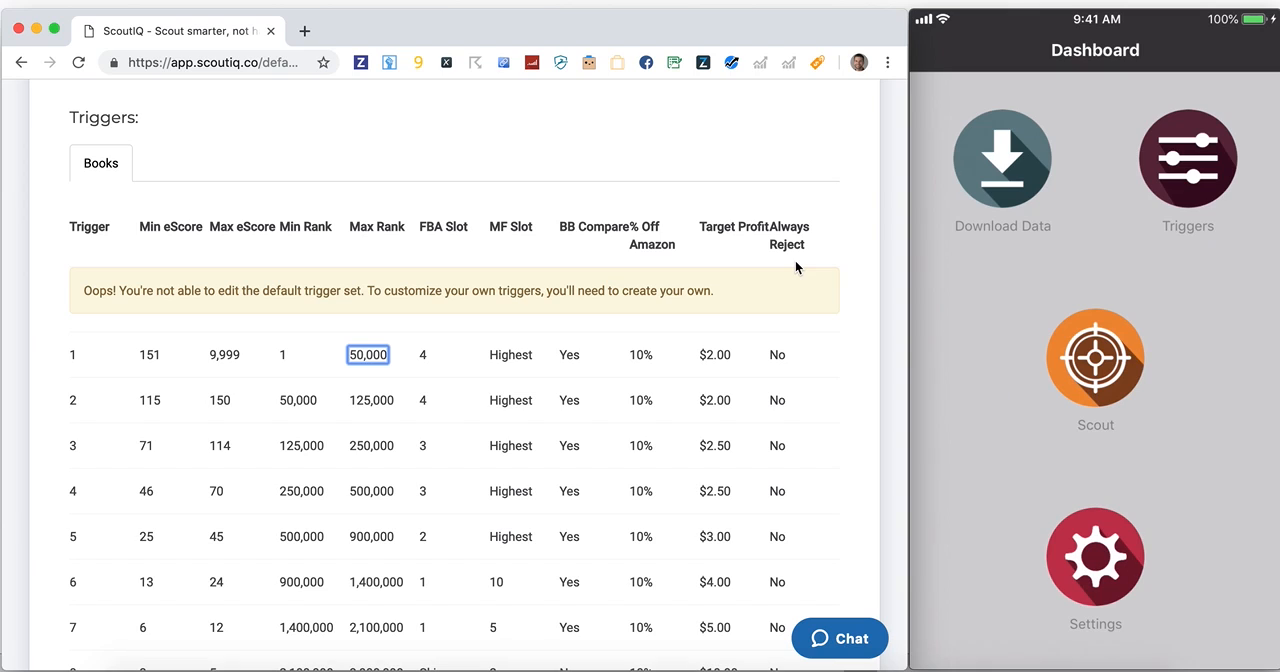
scroll(796, 263, "down", 5)
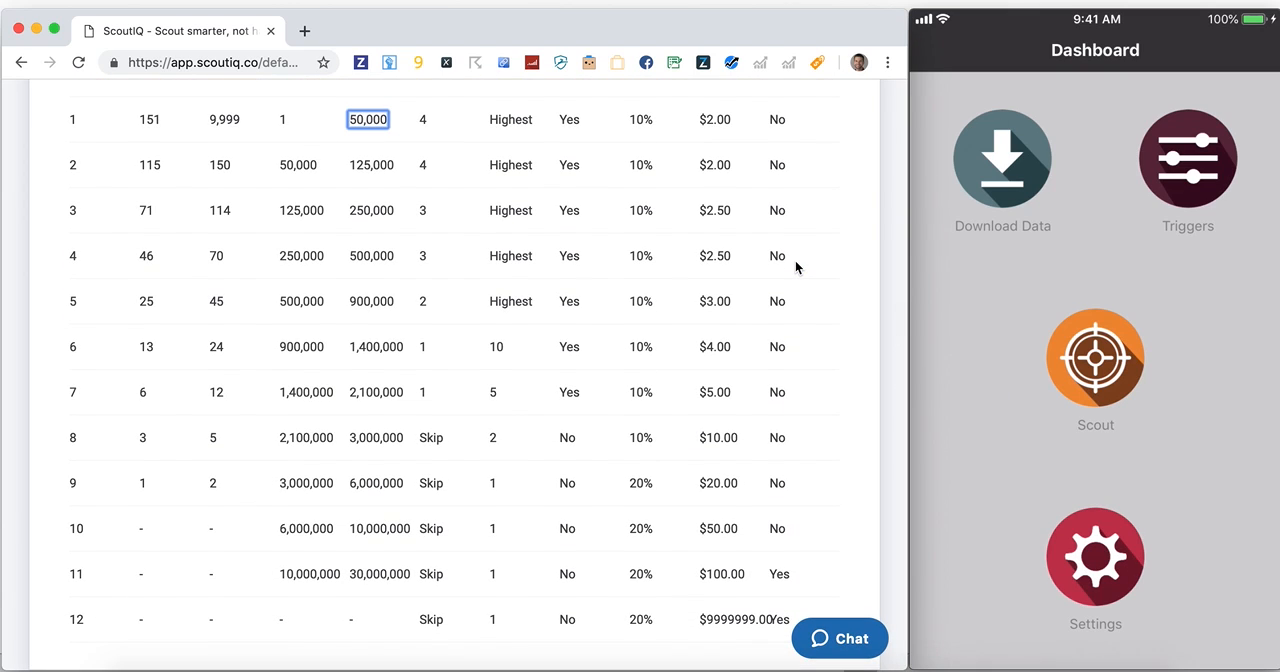
scroll(394, 324, "up", 2)
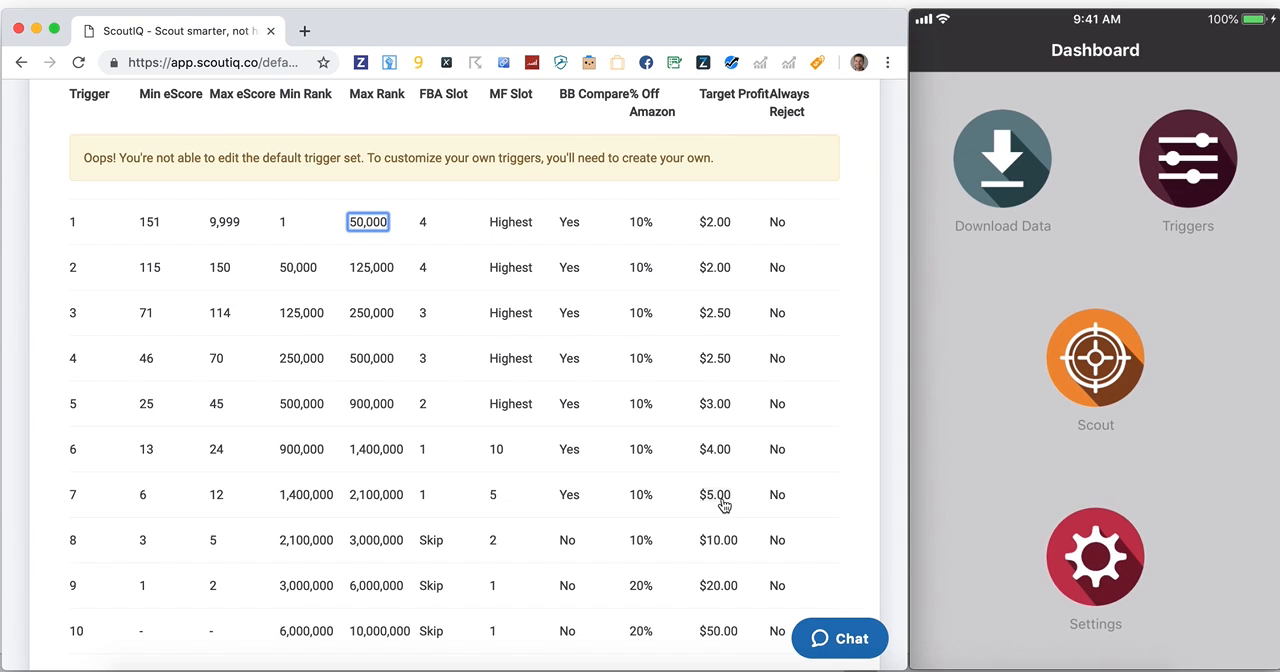
scroll(722, 505, "down", 2)
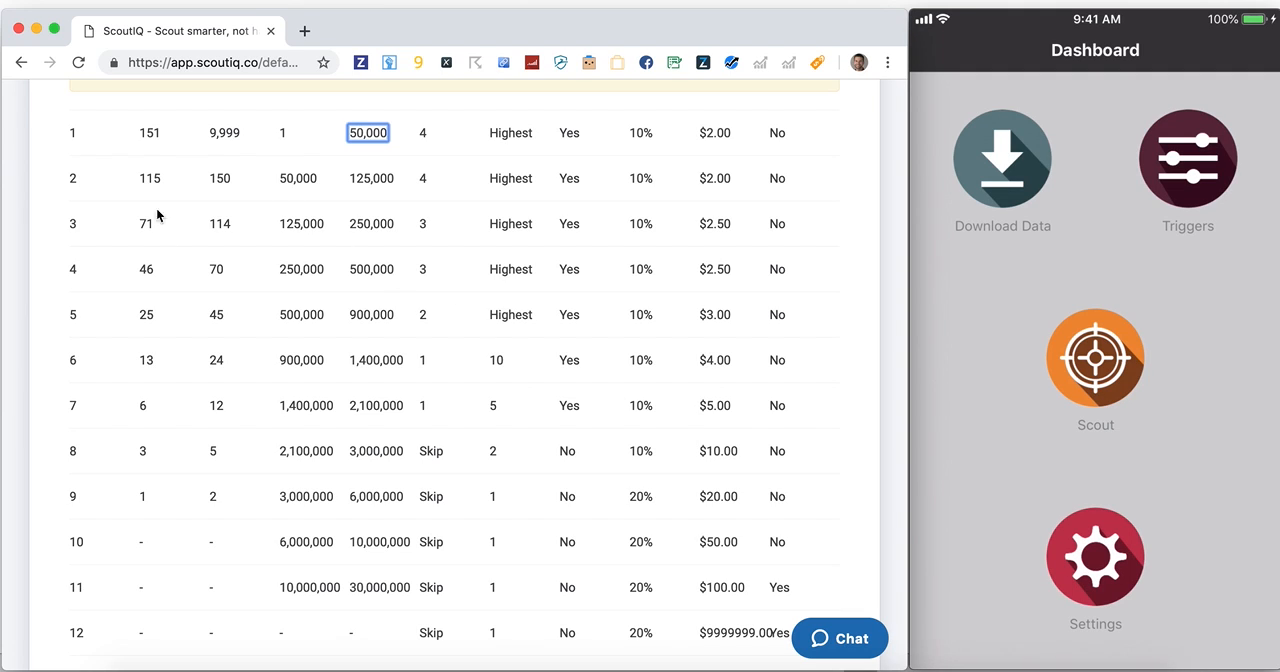
scroll(422, 412, "up", 1)
scroll(422, 411, "up", 10)
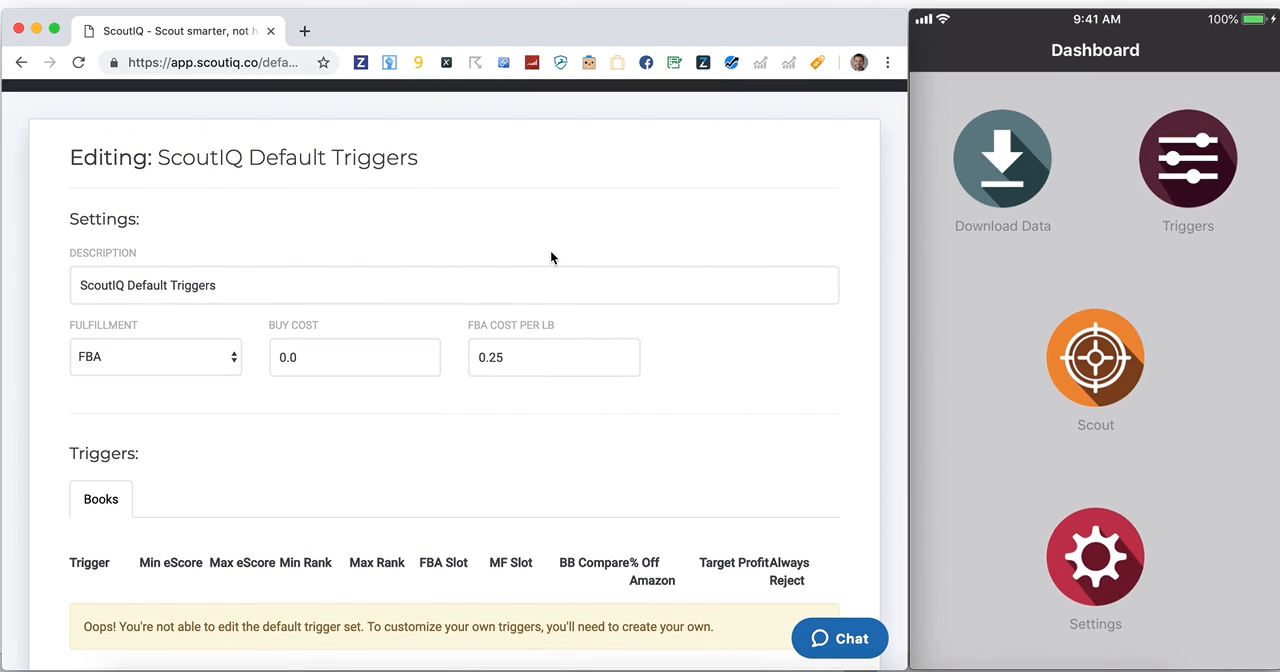
scroll(550, 258, "up", 1)
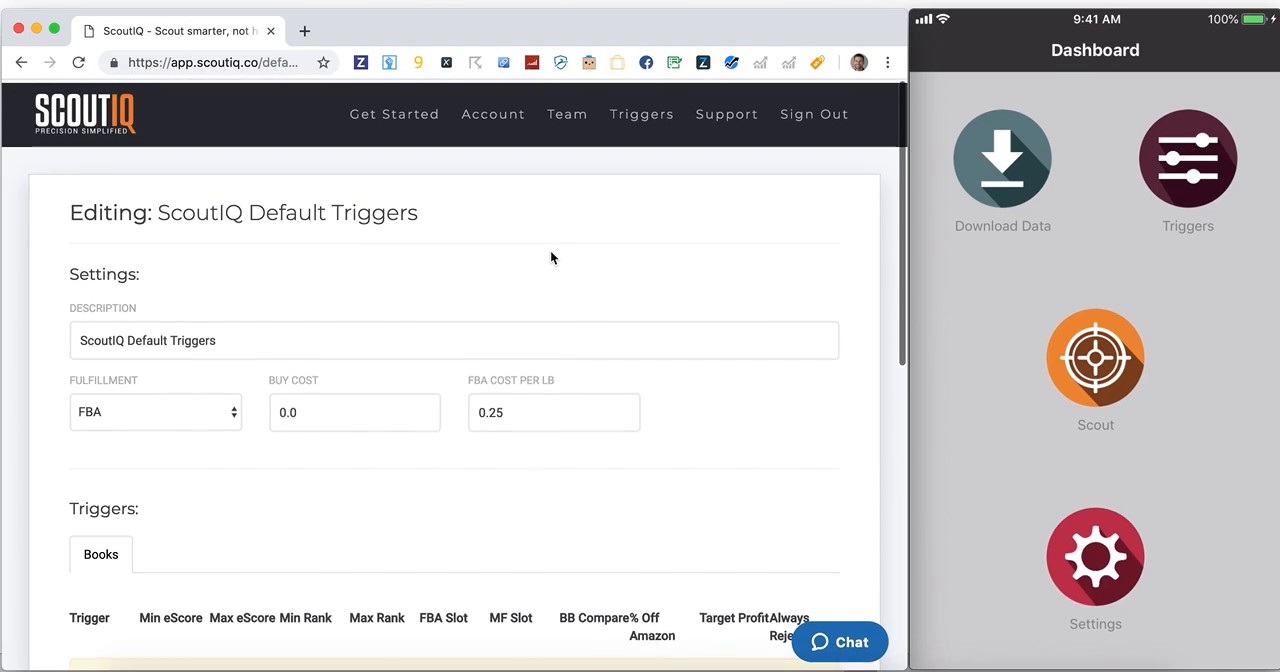
Start a new trigger set with the description "Thrift Store"
left_click(633, 115)
left_click(744, 212)
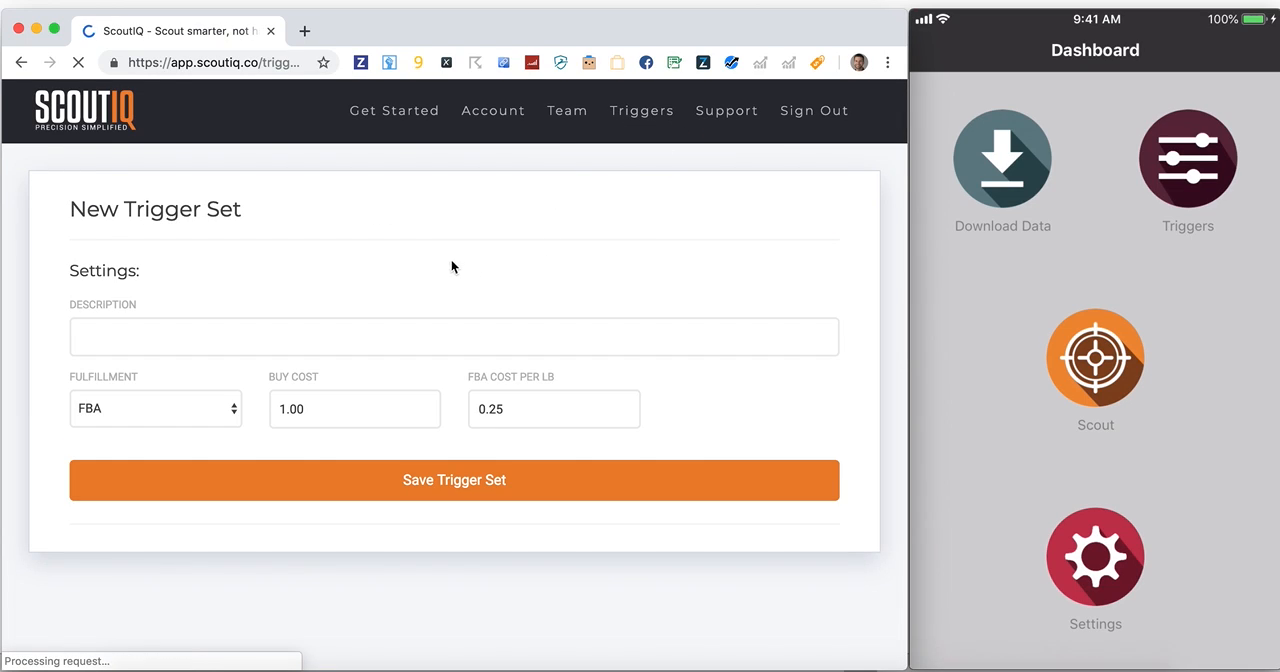
left_click(379, 329)
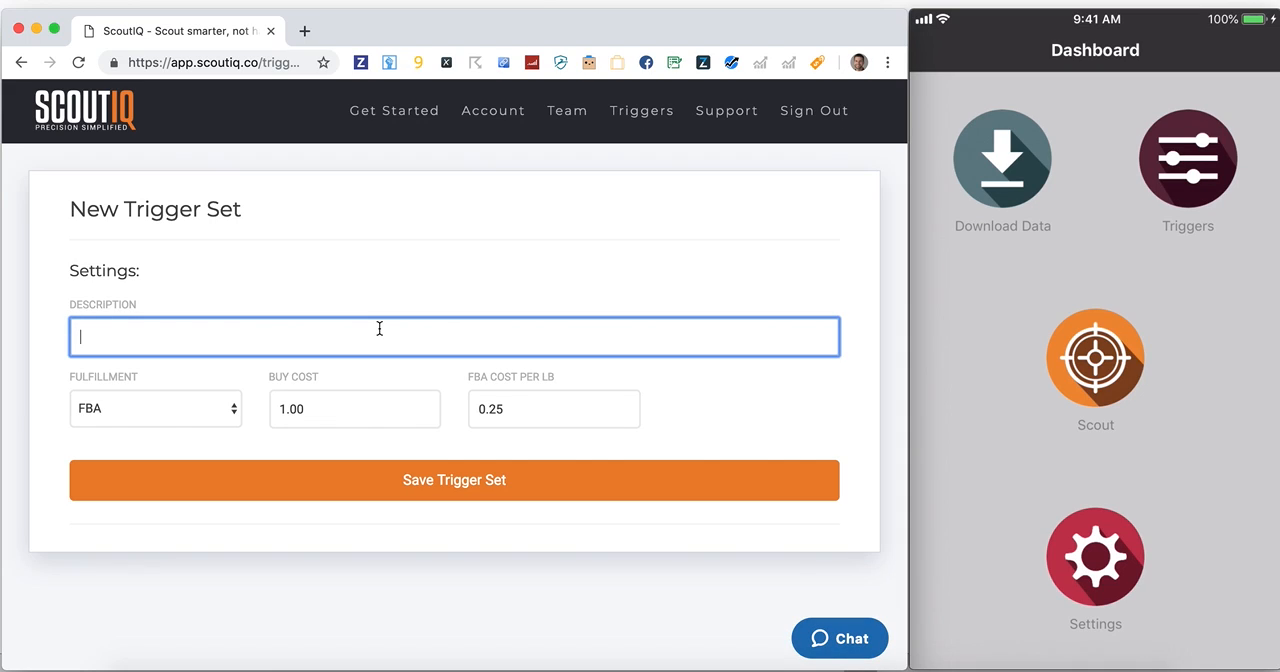
type("Thrift Store")
Set the buy cost to 0 and the FBA cost per lb to .35, and save the trigger set
double_click(281, 409)
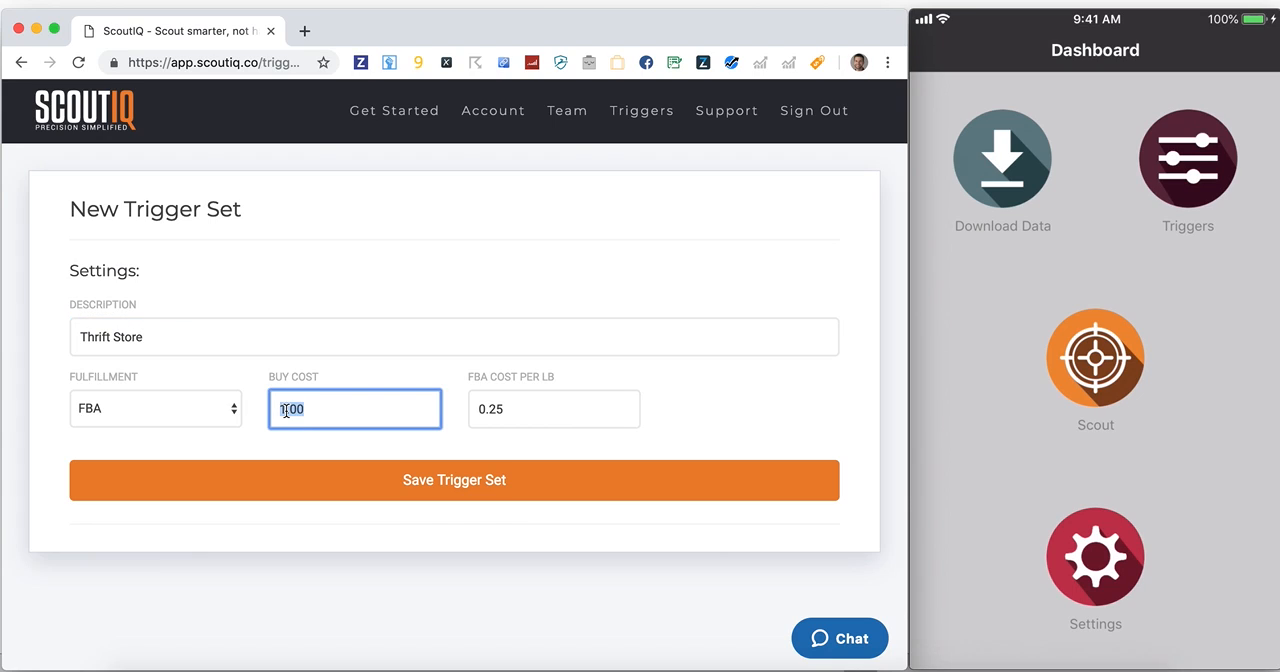
type("0")
key("Tab")
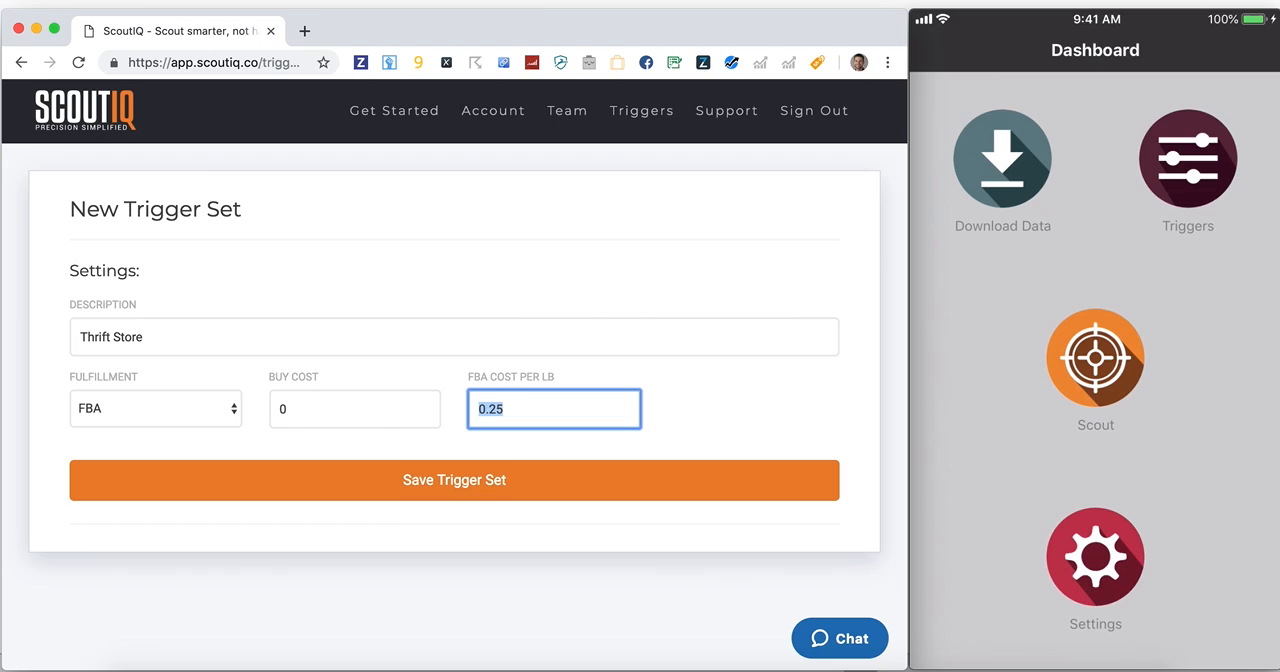
type(".35")
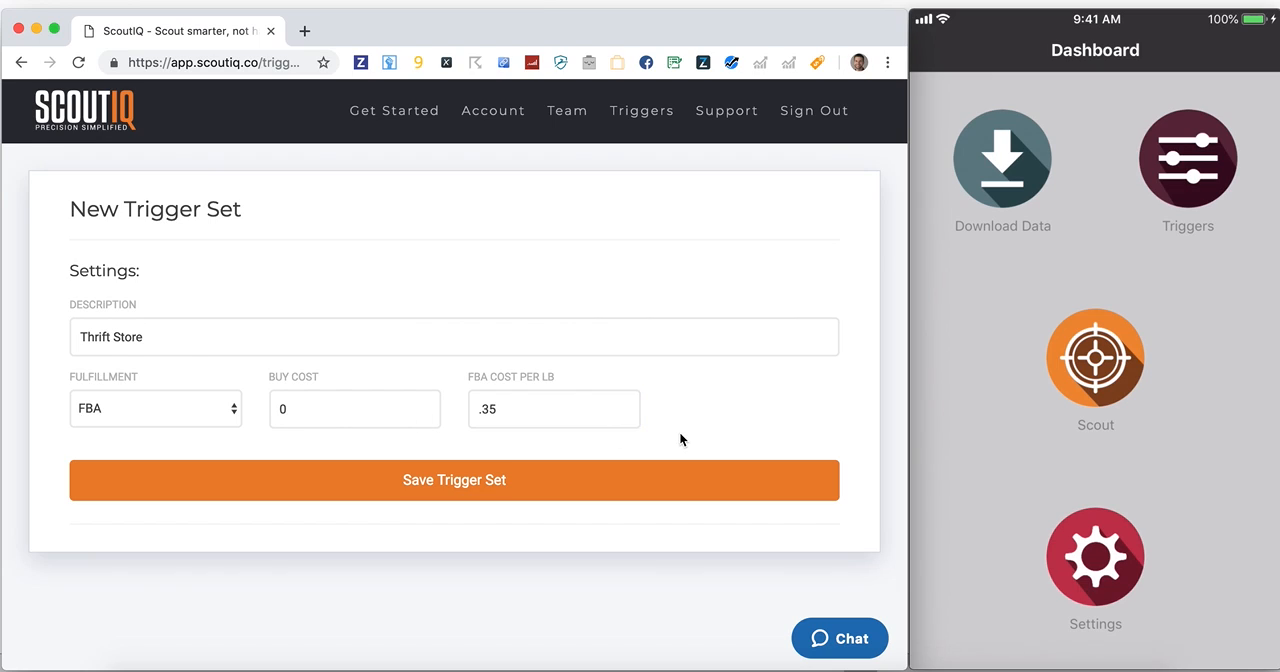
left_click(603, 480)
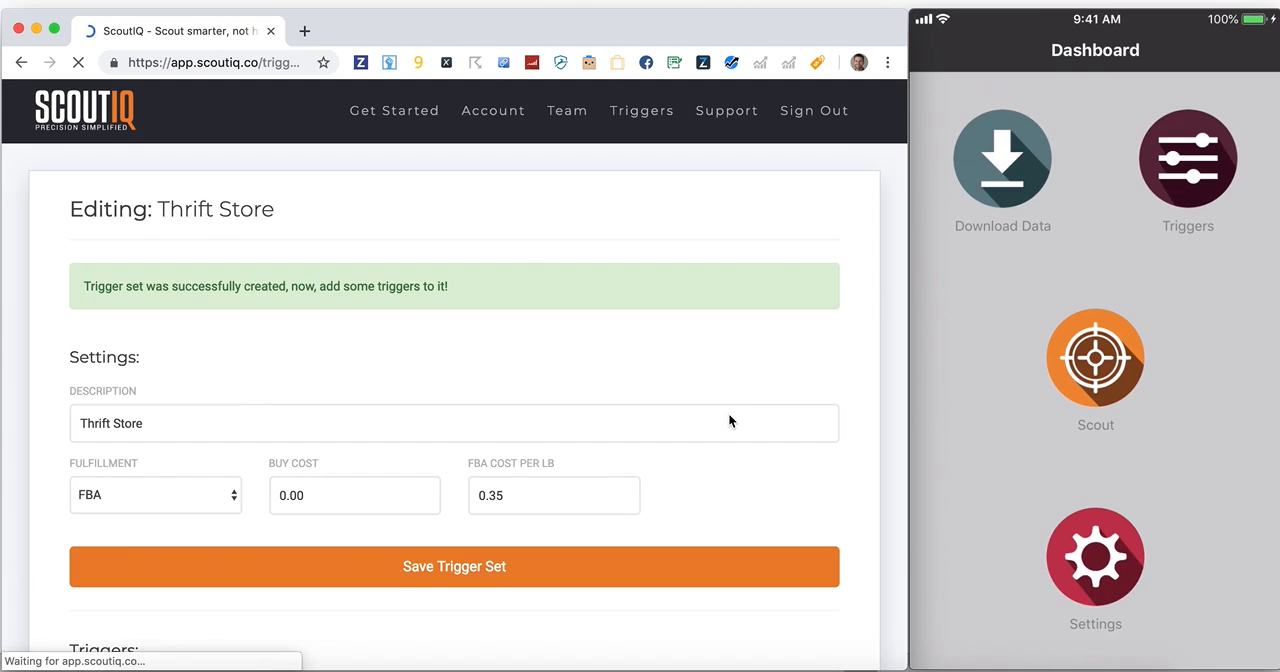
Restore the Thrift Store trigger set to the default triggers and confirm overwriting it
scroll(533, 317, "down", 2)
scroll(533, 322, "down", 2)
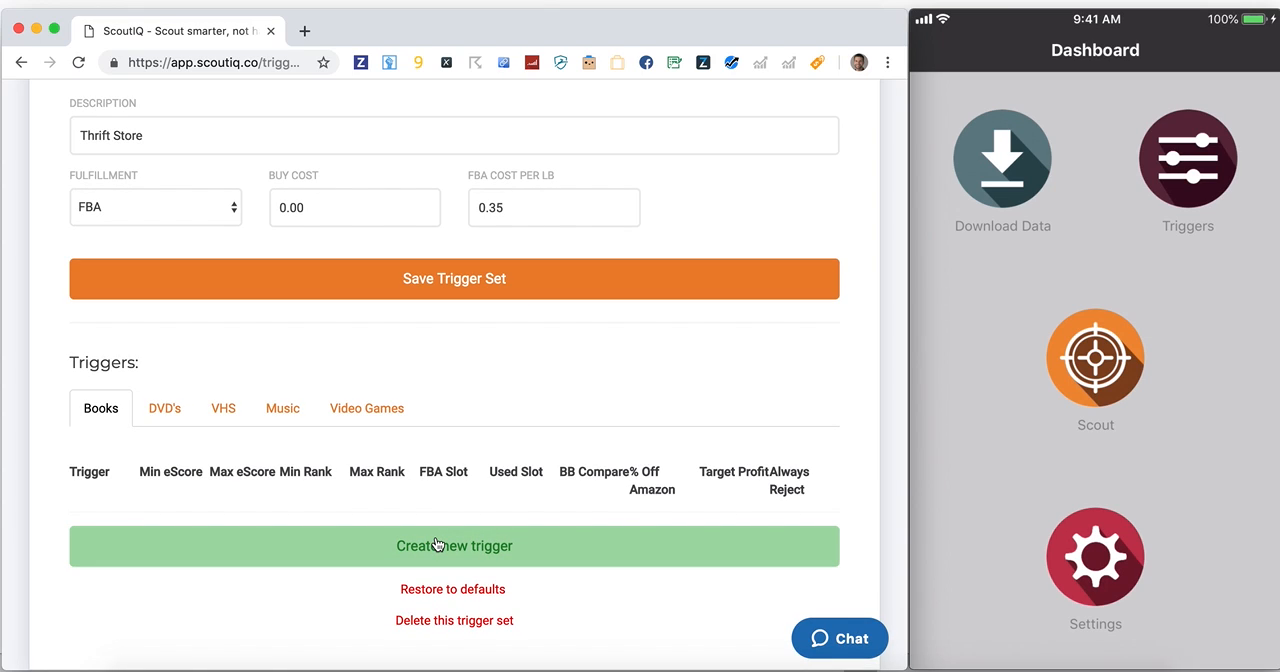
left_click(418, 589)
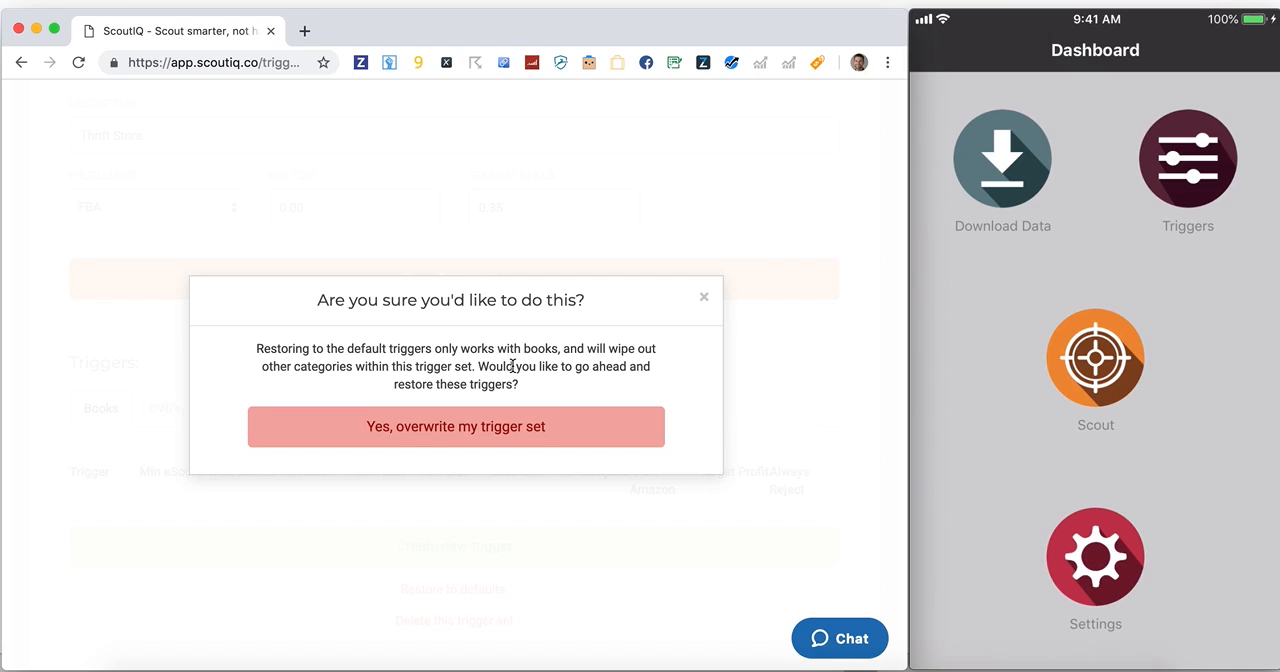
left_click(467, 419)
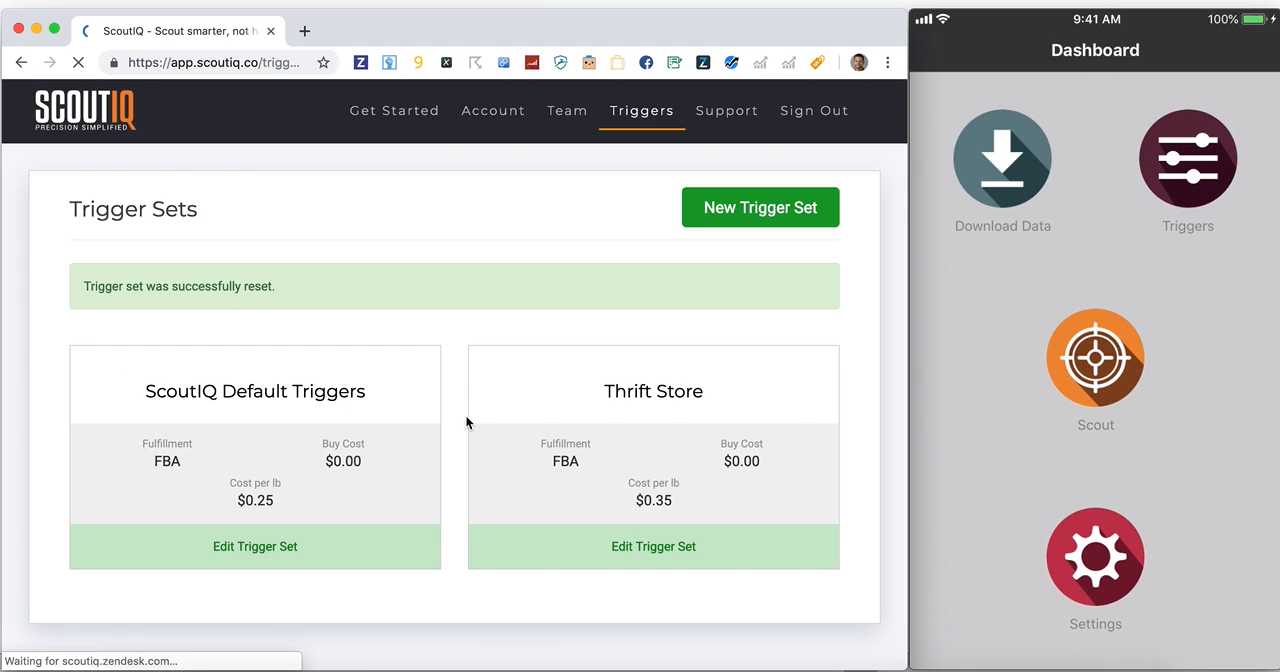
Open the Thrift Store trigger set for editing and review its list of book triggers
left_click(622, 428)
scroll(484, 300, "down", 5)
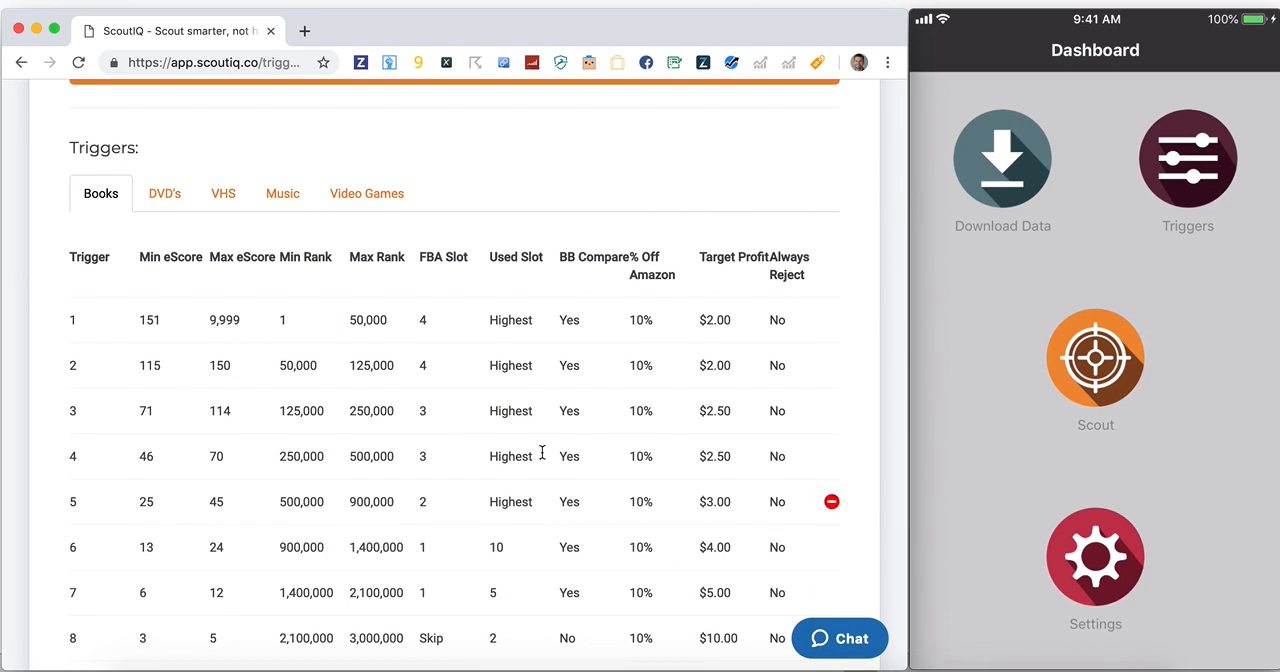
double_click(238, 321)
left_click_drag(140, 322, 153, 319)
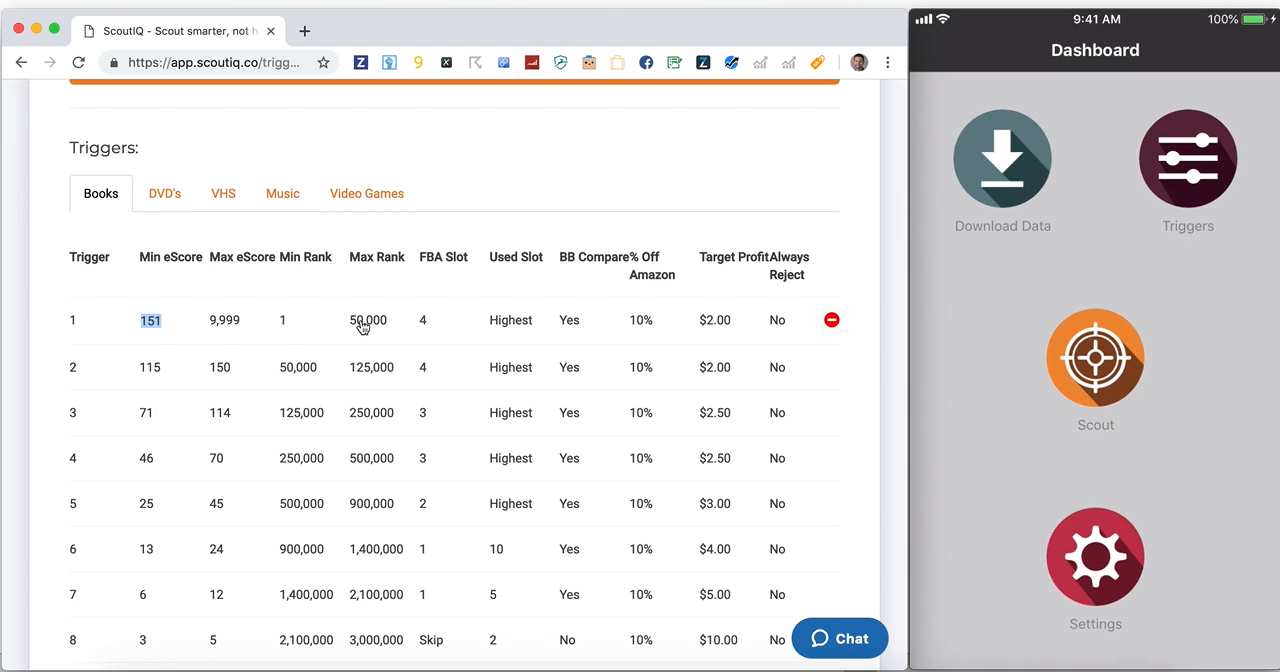
scroll(362, 326, "down", 1)
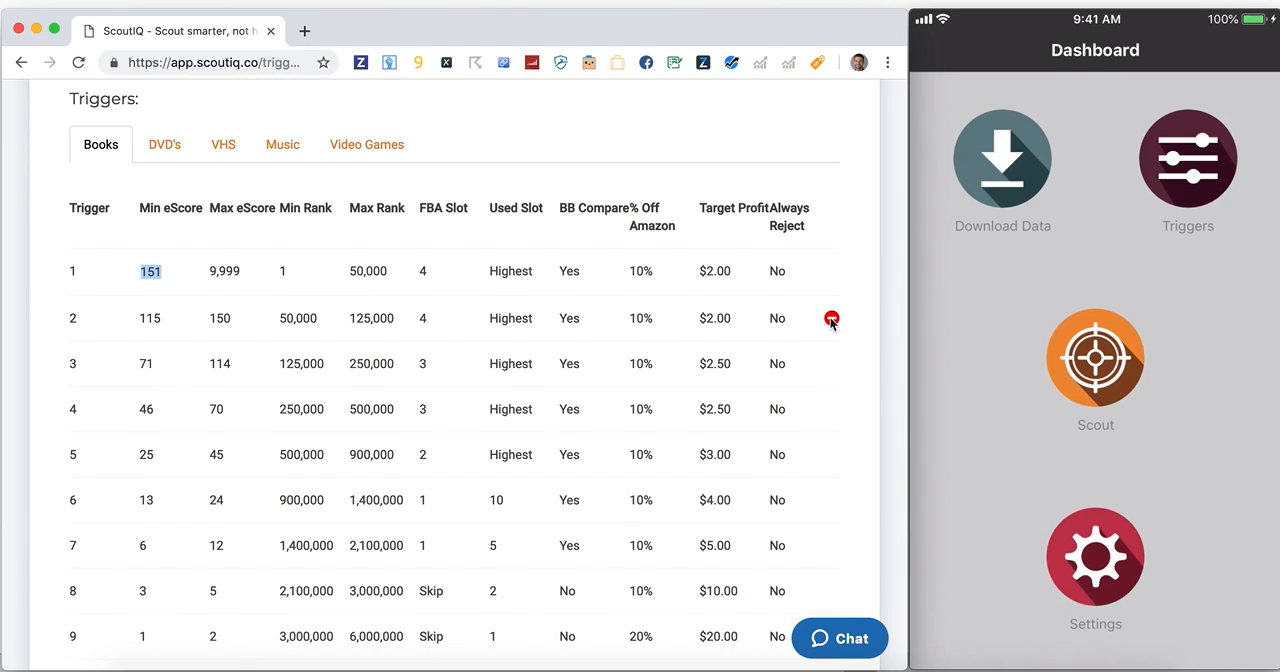
scroll(674, 409, "down", 6)
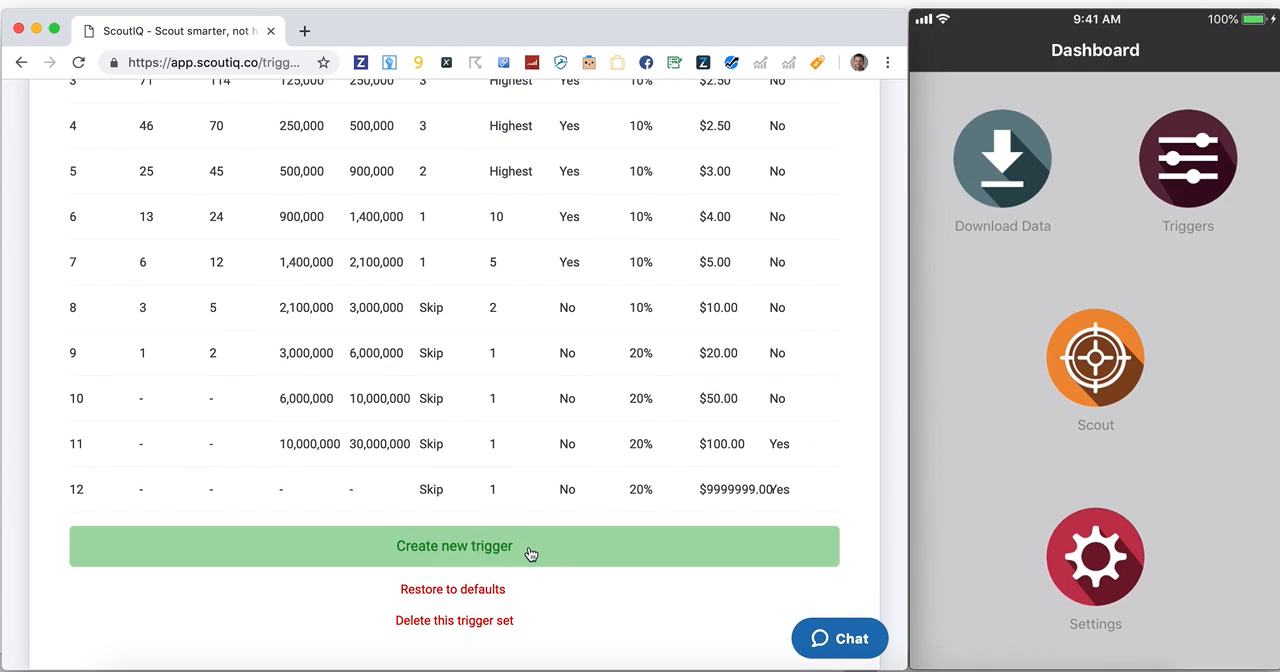
left_click(531, 554)
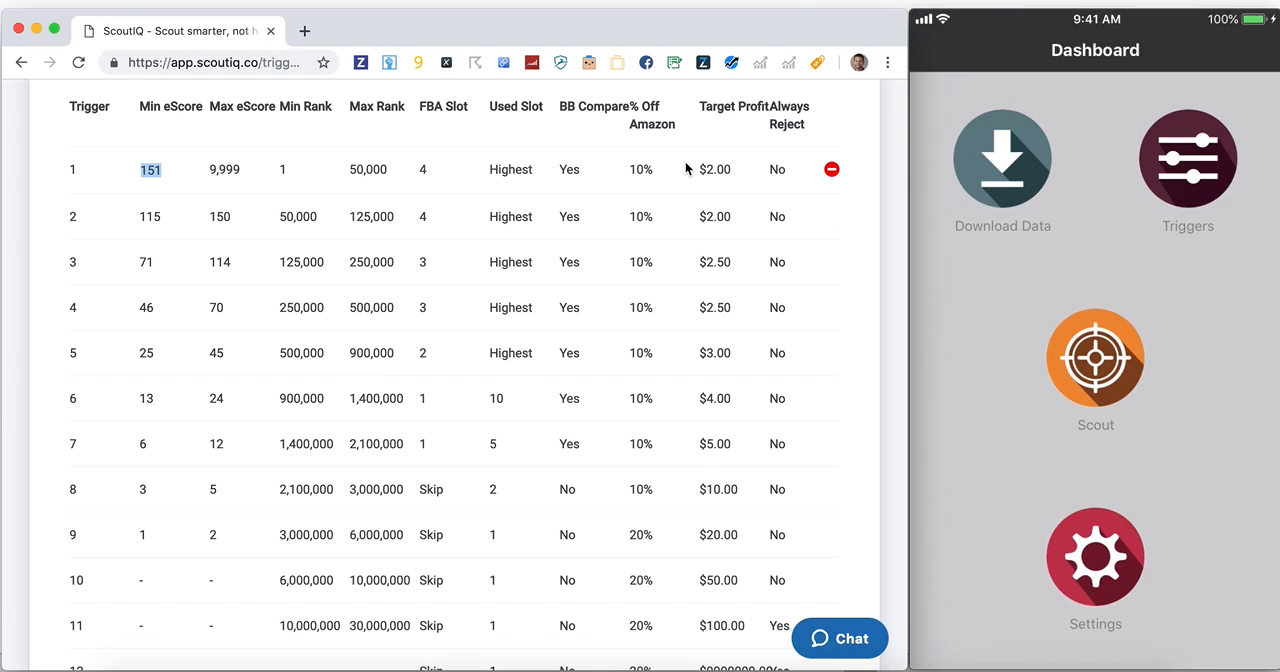
Set the target profit of book trigger 1 to $1.00
left_click(712, 170)
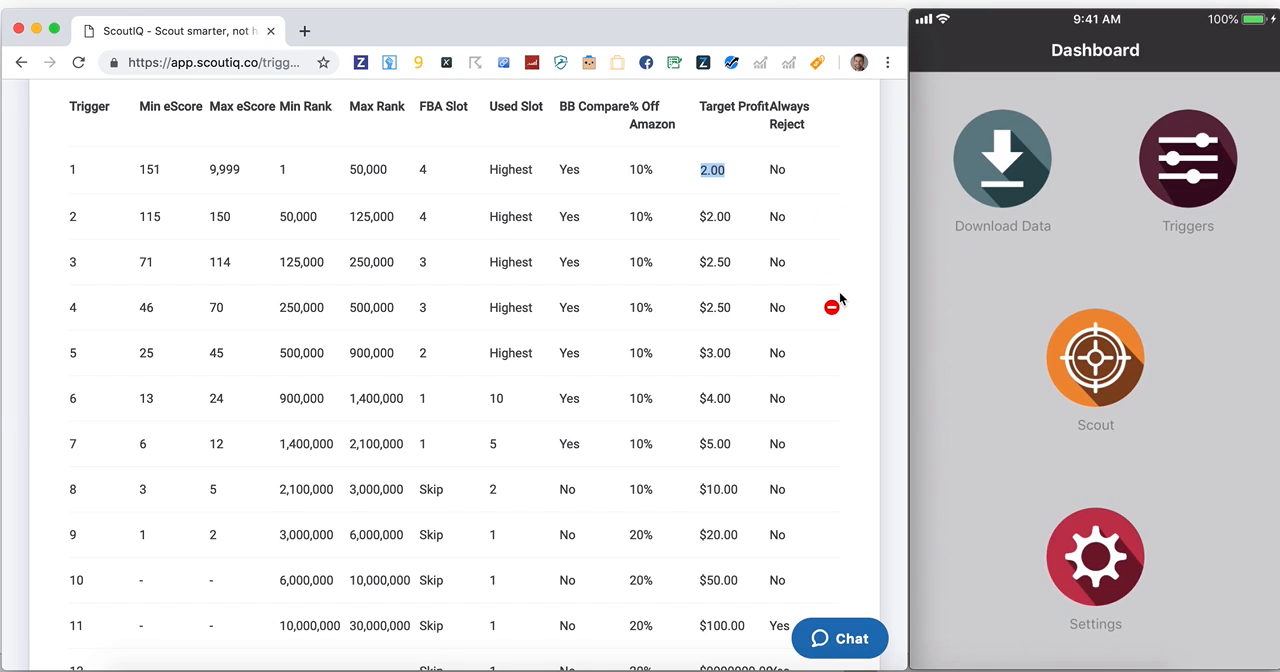
type("1")
key("Tab")
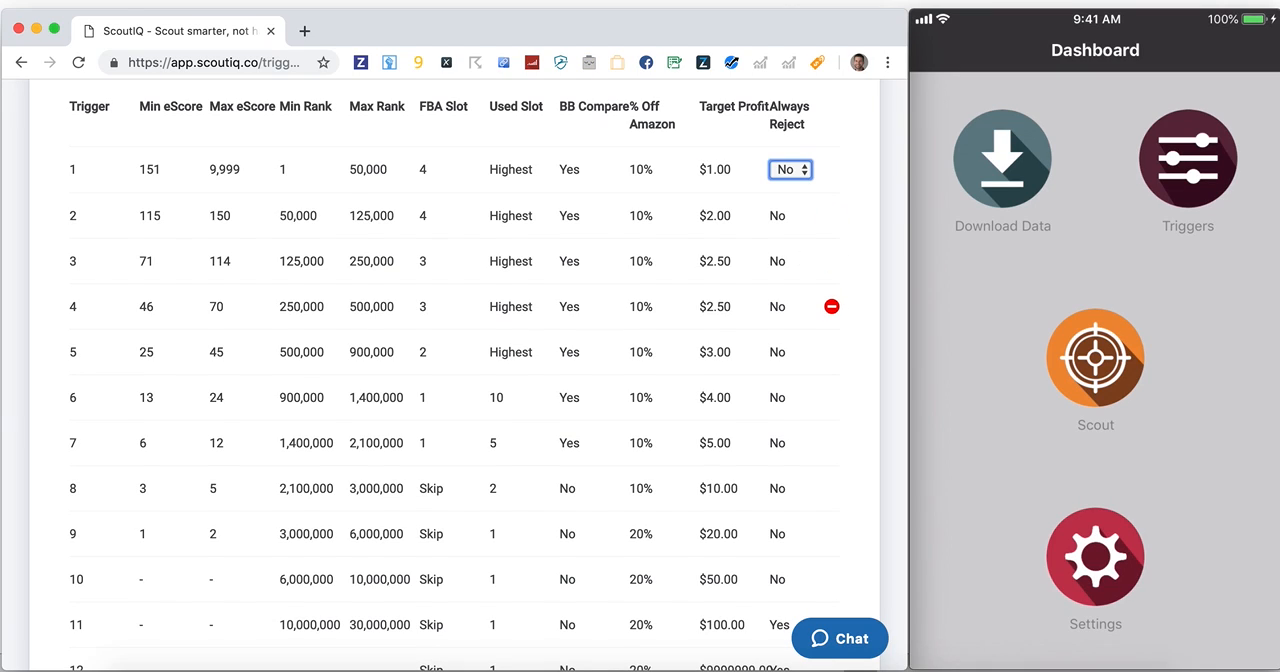
Set the target profit of book trigger 1 back to $2.00
left_click(722, 172)
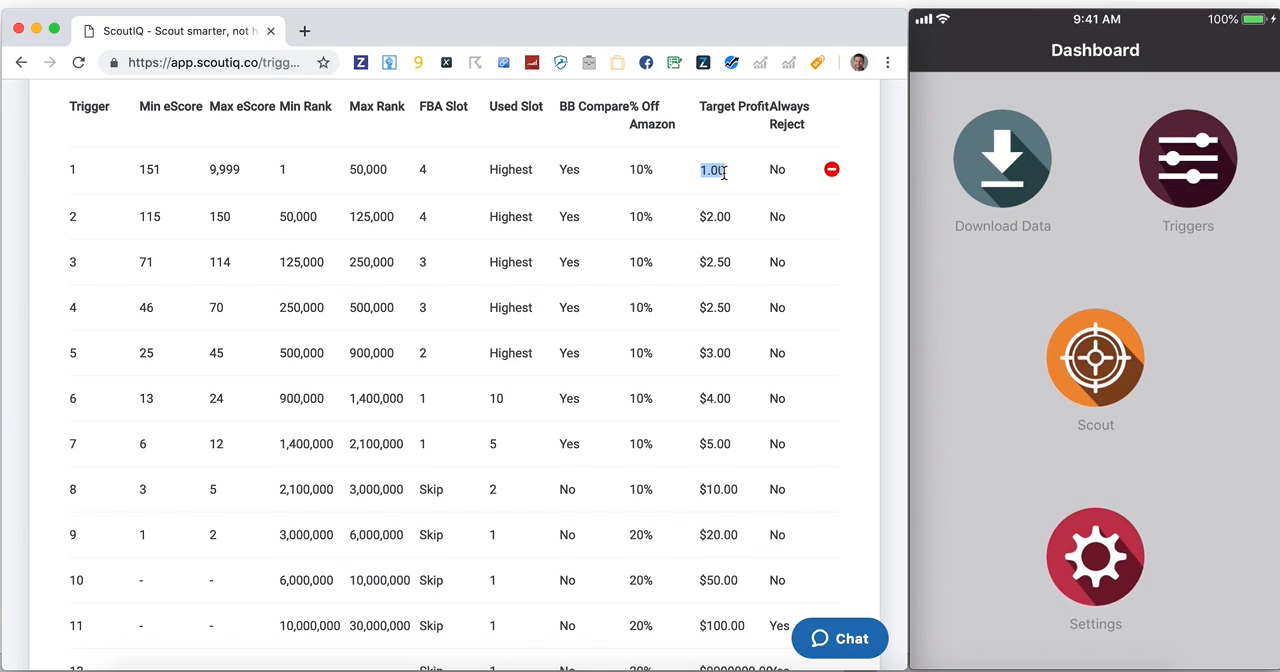
type("2")
key("Tab")
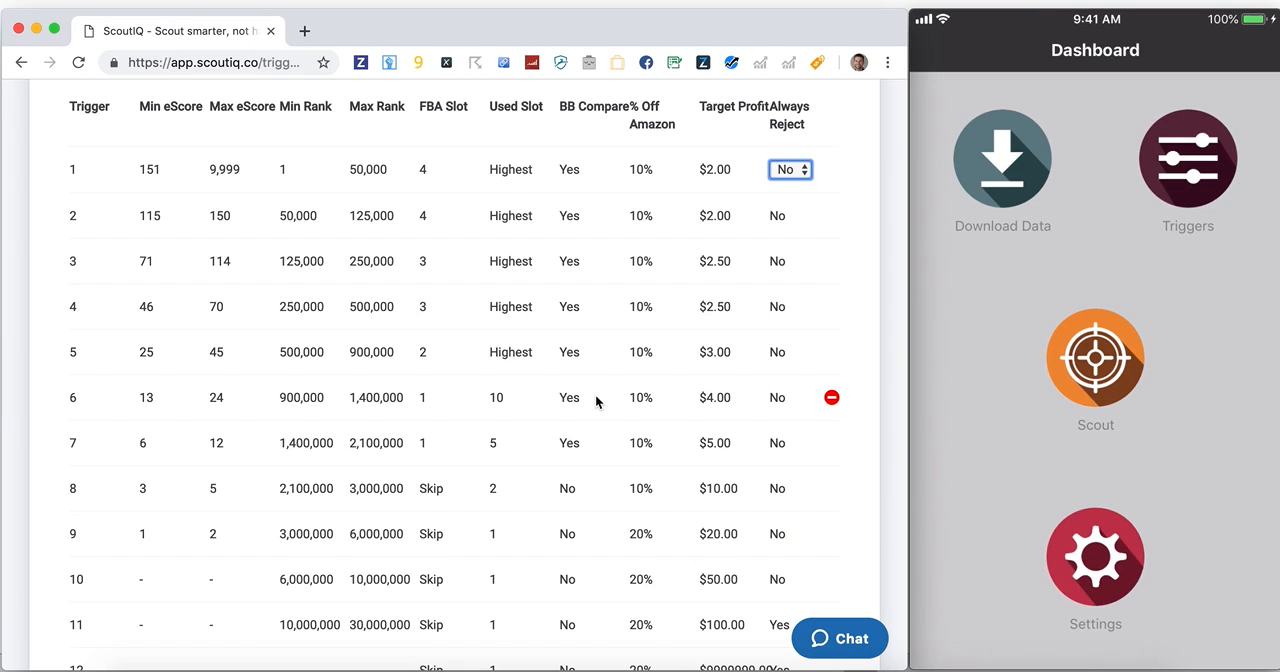
Create a new trigger in the DVD's category of the Thrift Store set
scroll(596, 401, "up", 4)
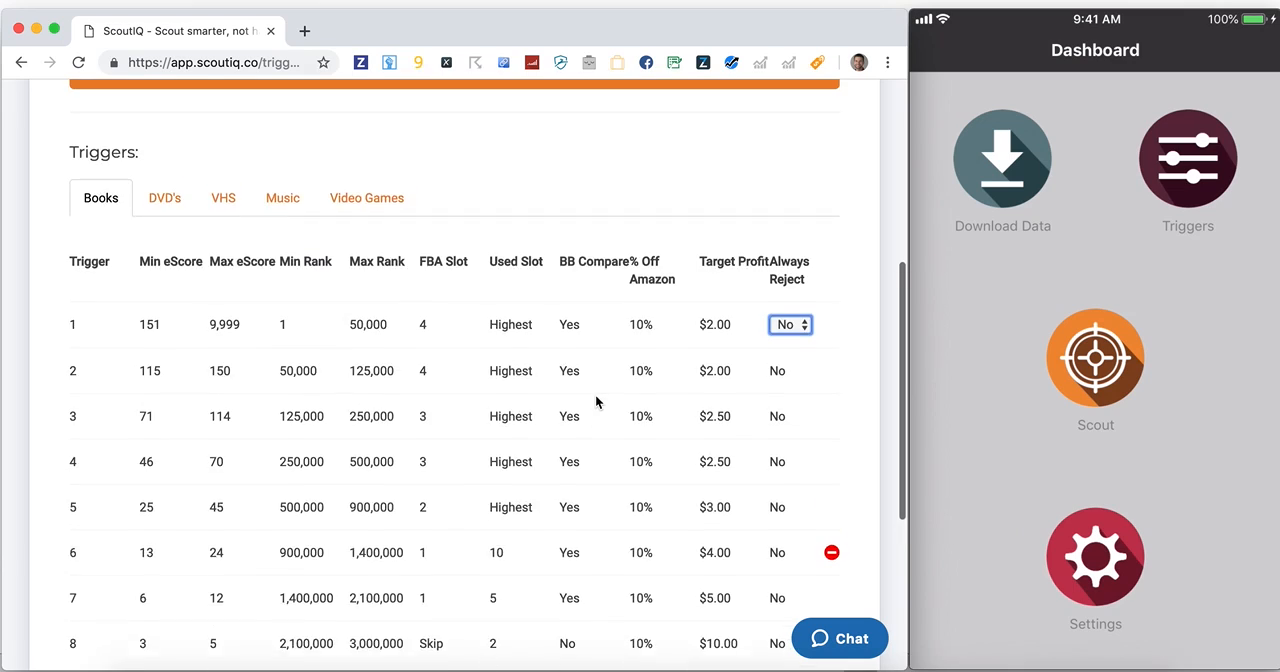
left_click(176, 258)
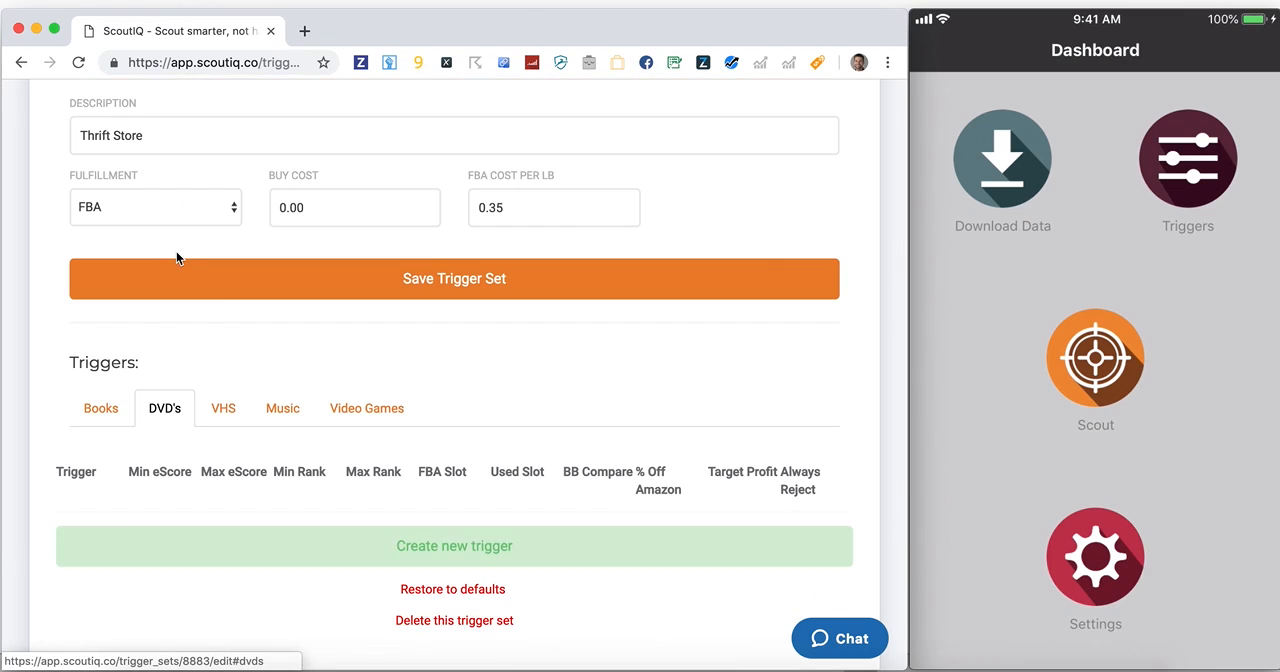
left_click(500, 547)
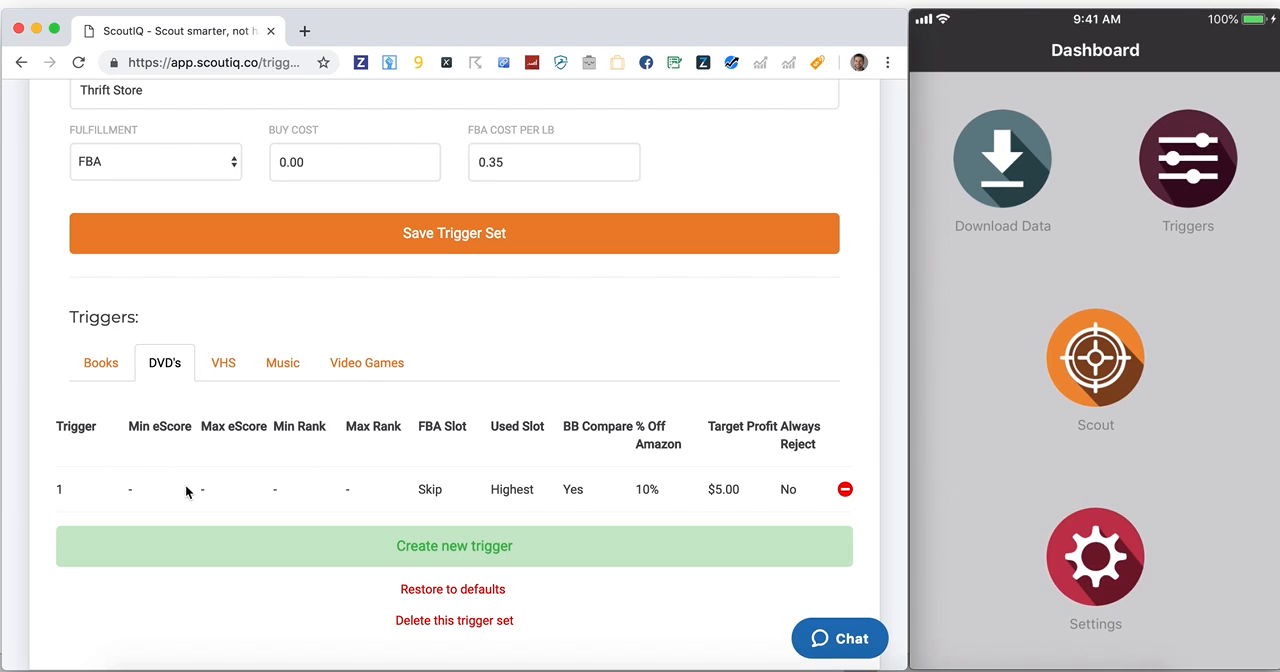
Enter 1 as the DVD trigger's min rank and try replacing it with 0
left_click(277, 490)
type("1")
key("Tab")
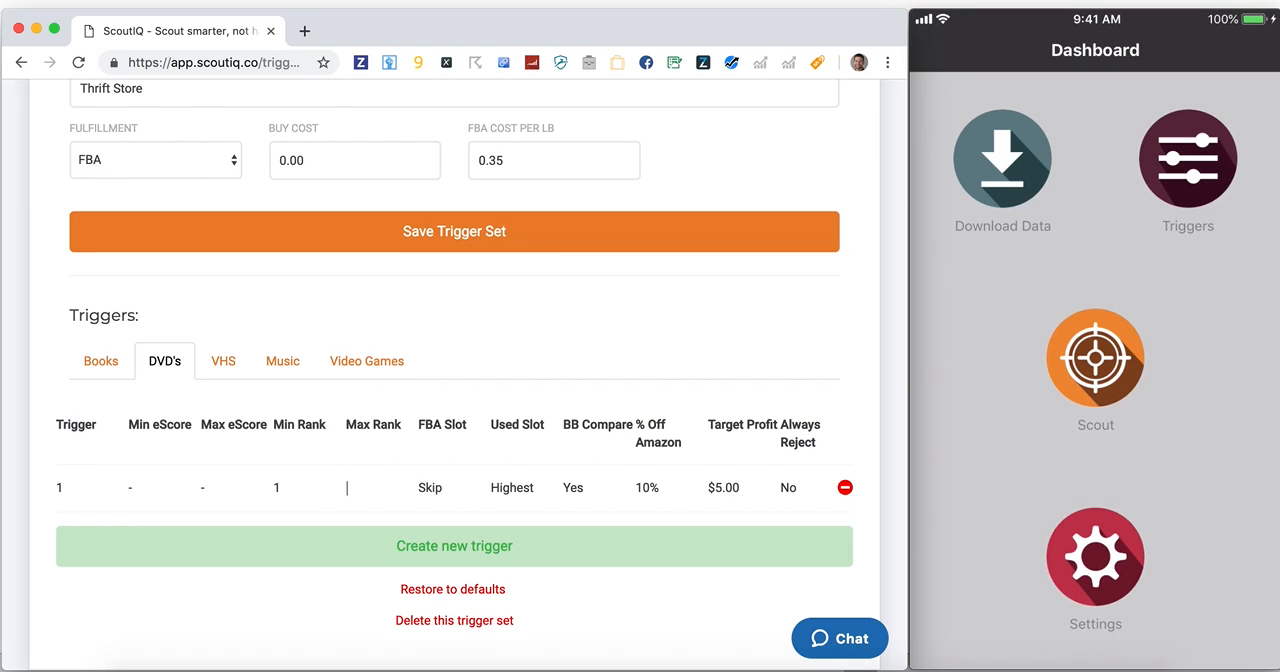
key("shift+Tab")
type("0")
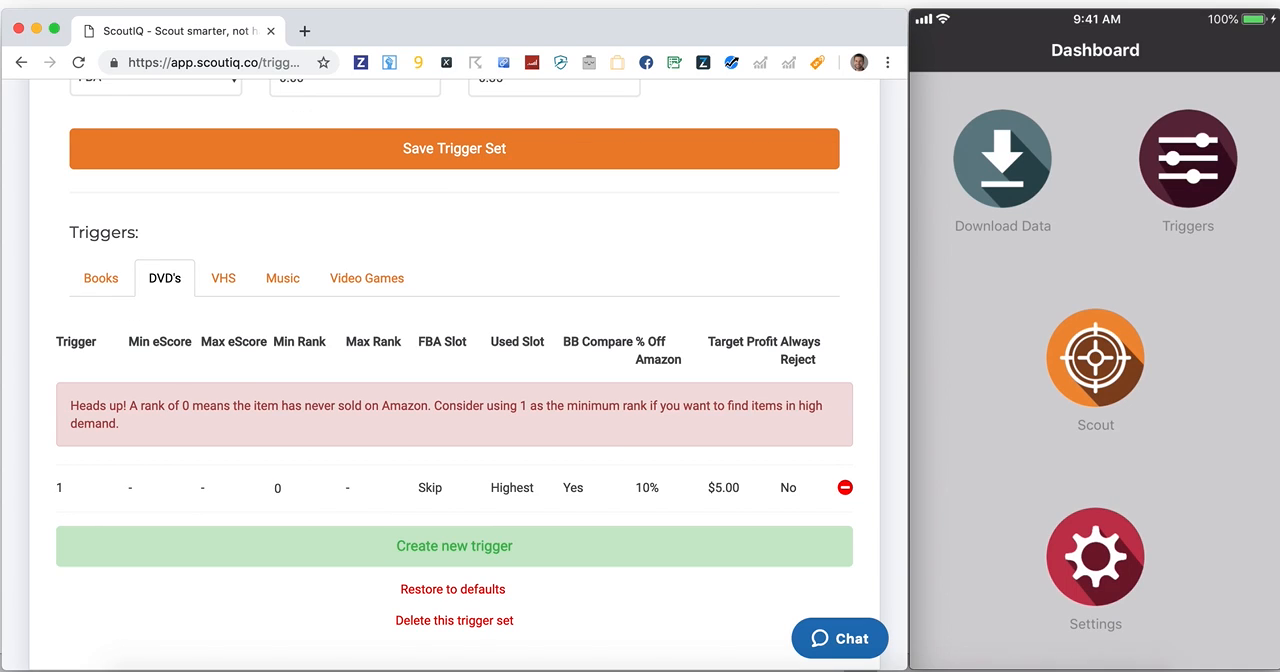
Set the DVD trigger's min rank to 1 and its max rank to 50,000
key("BackSpace")
type("1")
key("Tab")
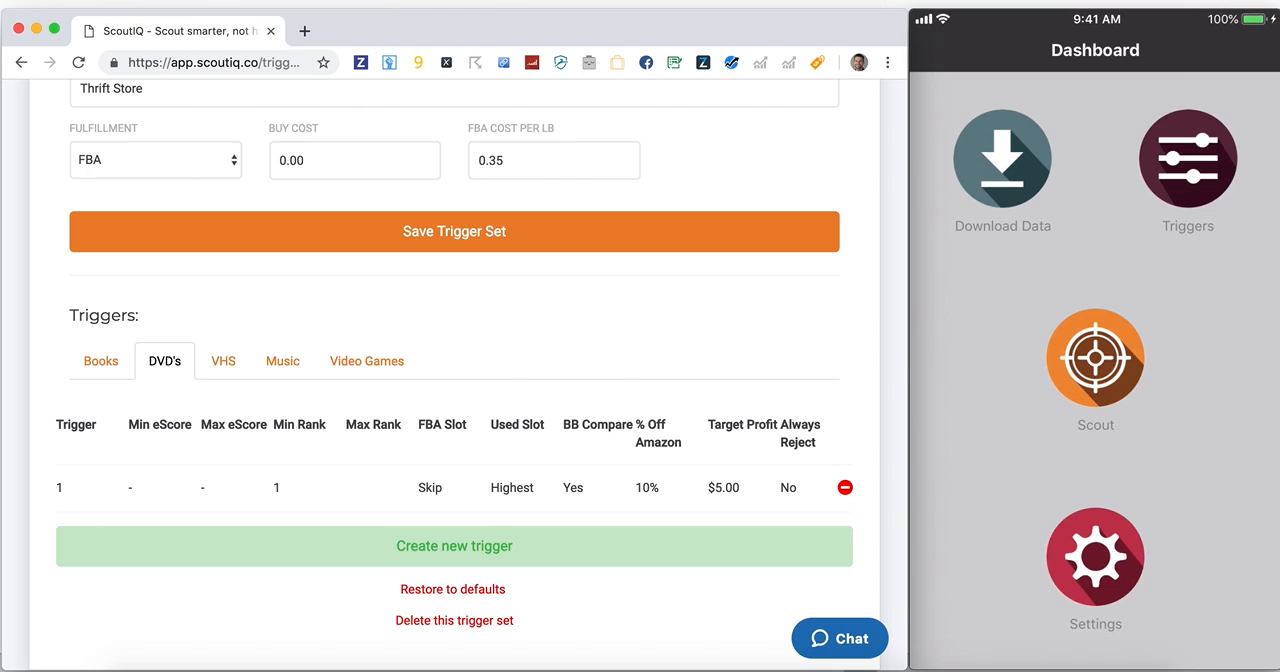
type("50000")
key("Tab")
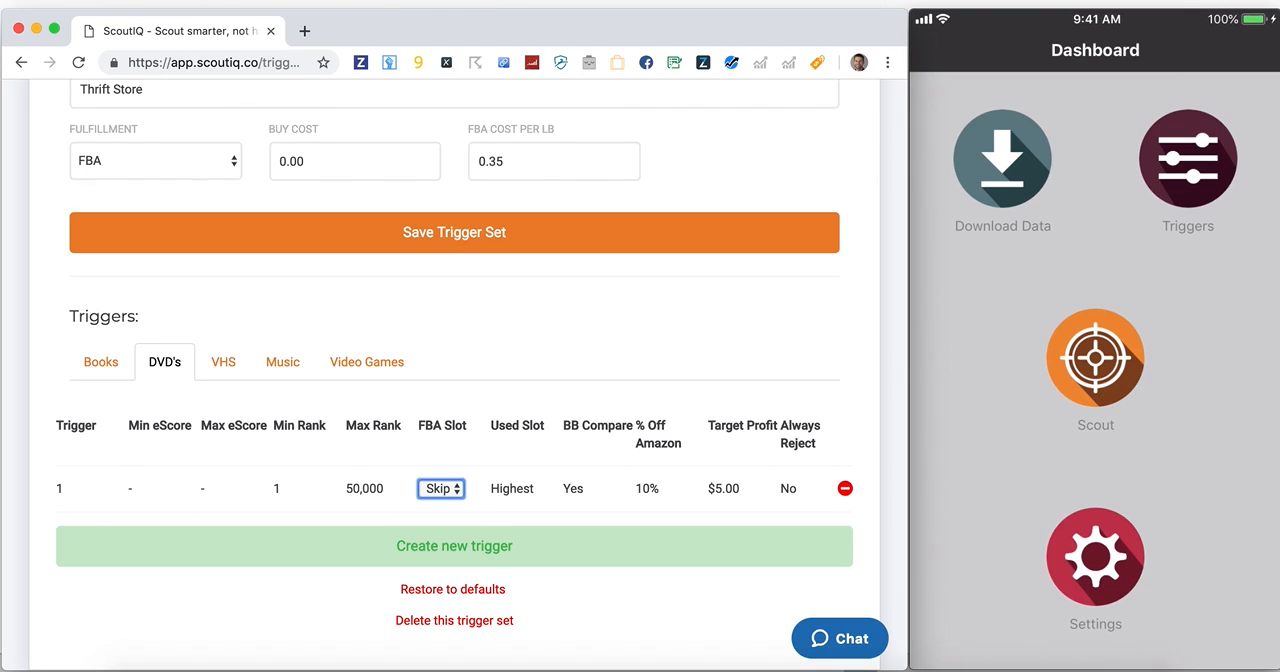
Set the FBA slot of the first DVD trigger to 4 and its target profit to $1.50
key("4")
key("Tab")
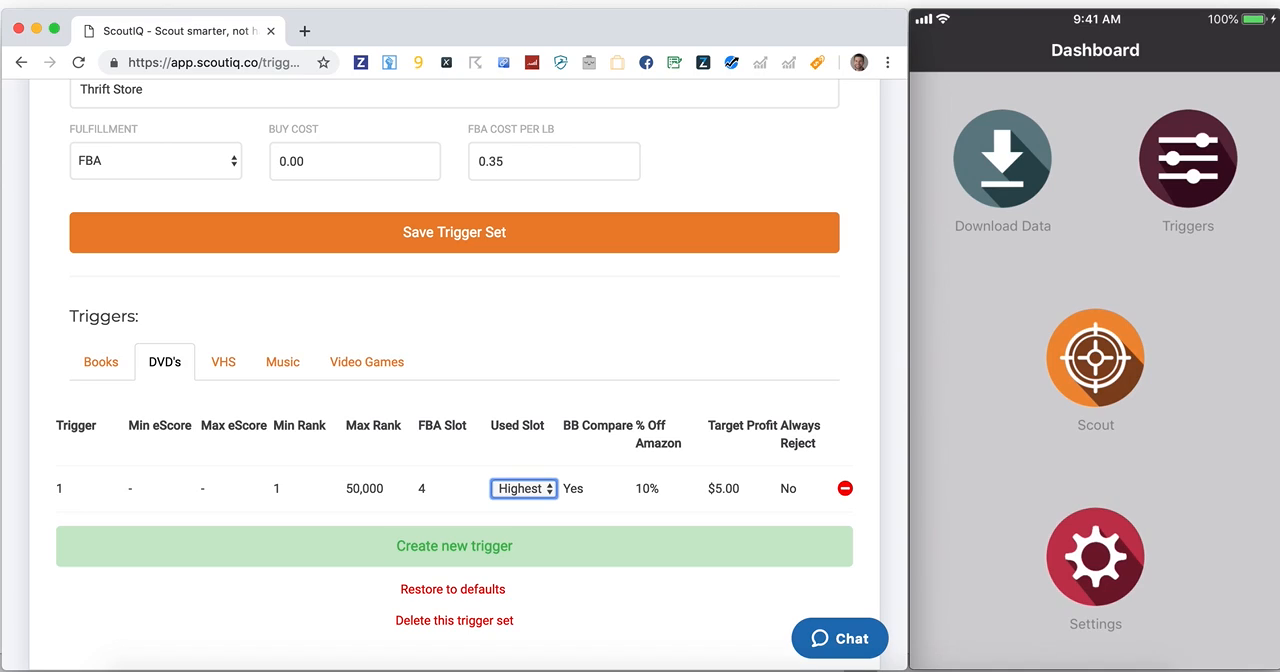
key("Tab")
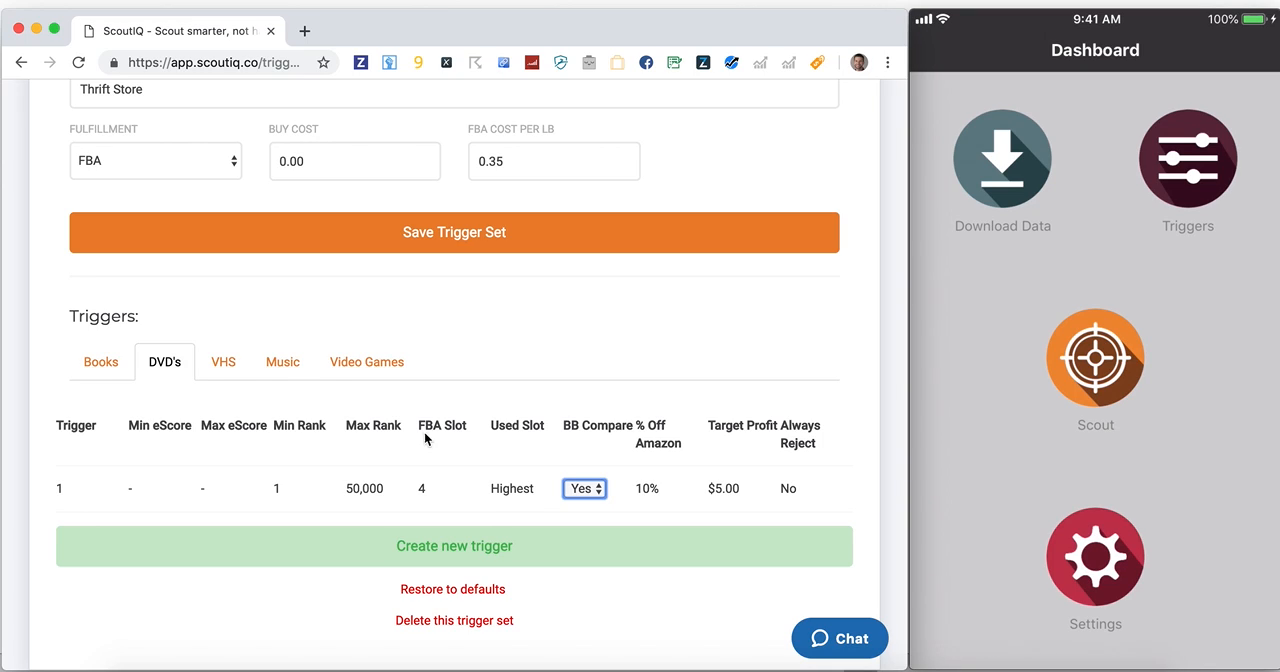
left_click(720, 488)
type("1.50")
key("Tab")
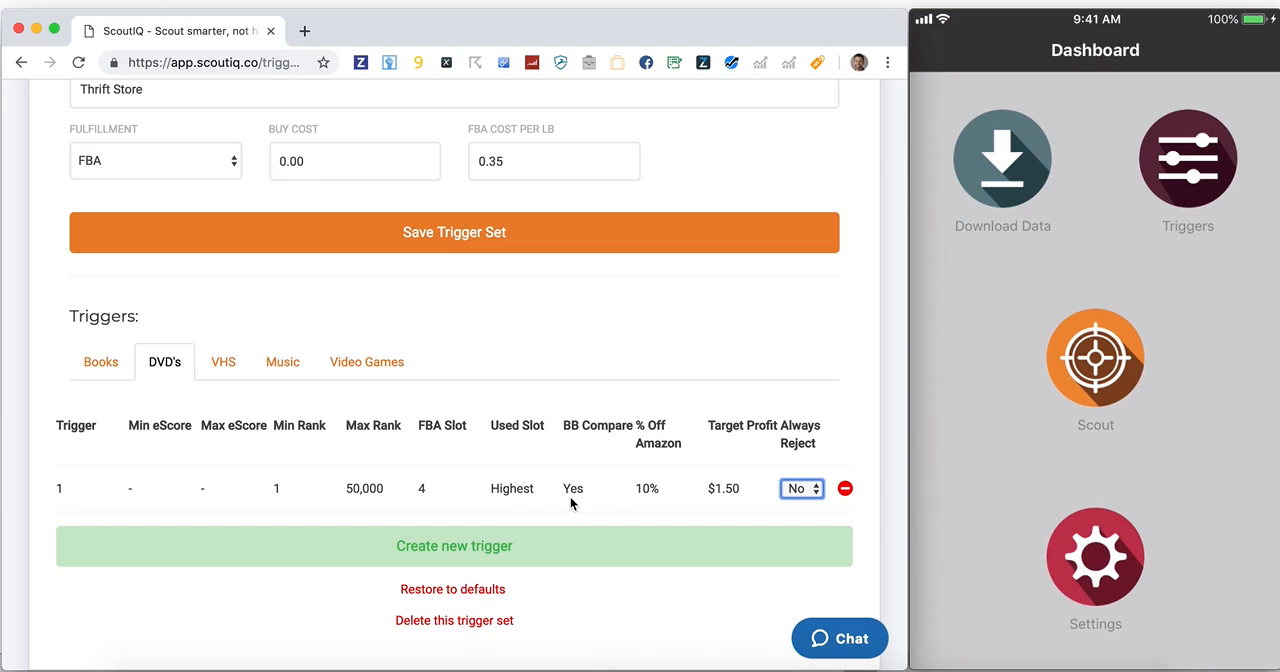
Create a second DVD trigger with a min rank of 50,001 and a max rank of 100,000
left_click(530, 545)
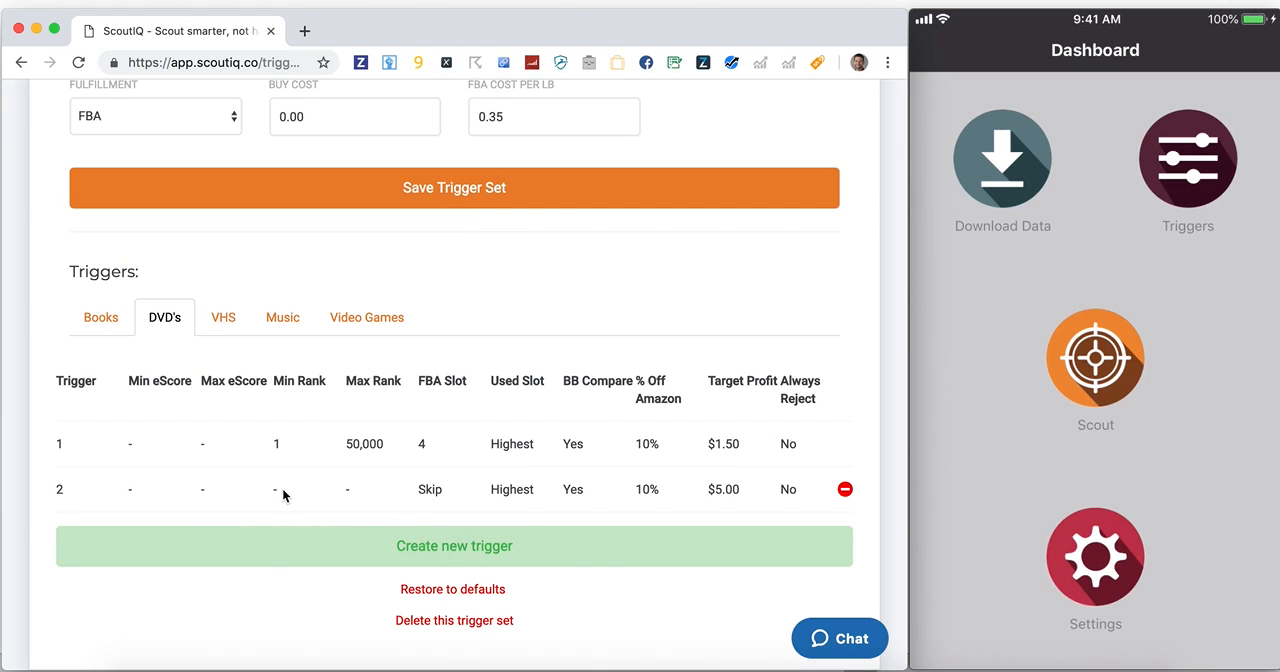
type("50001")
key("Tab")
type("100,000")
key("Tab")
Set the second DVD trigger's FBA slot to 1 and its target profit to $2.50
key("2")
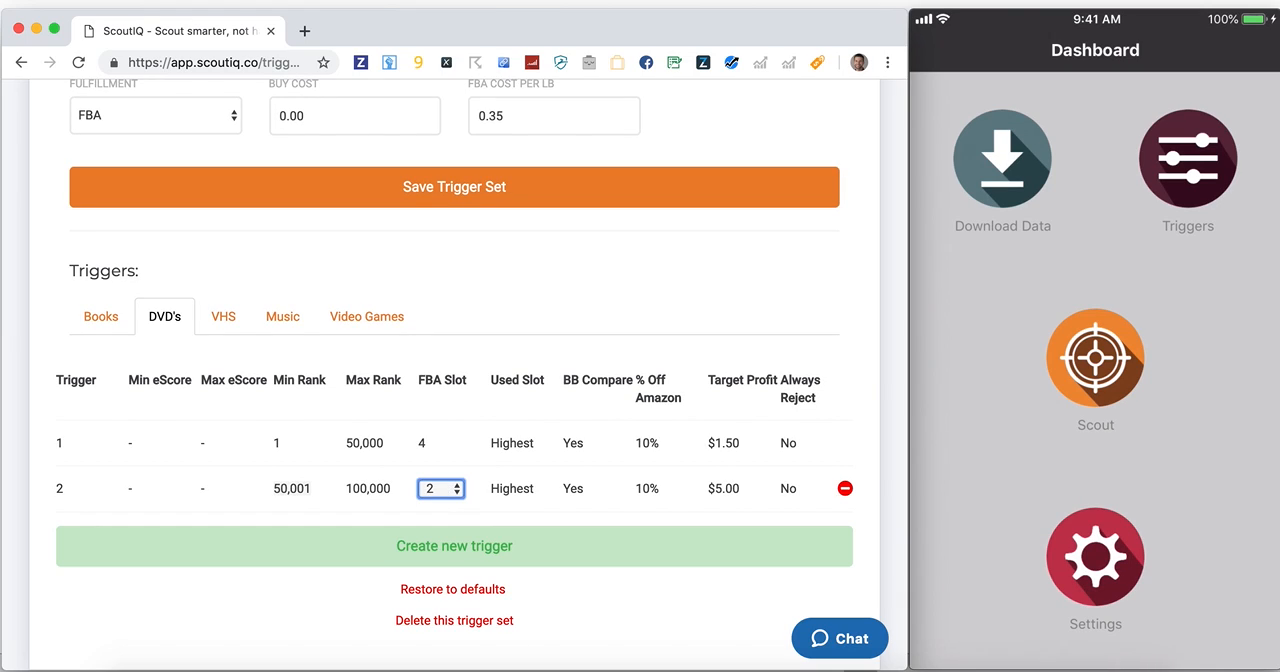
left_click(430, 490)
left_click(436, 474)
left_click(722, 490)
type("2.5")
key("Tab")
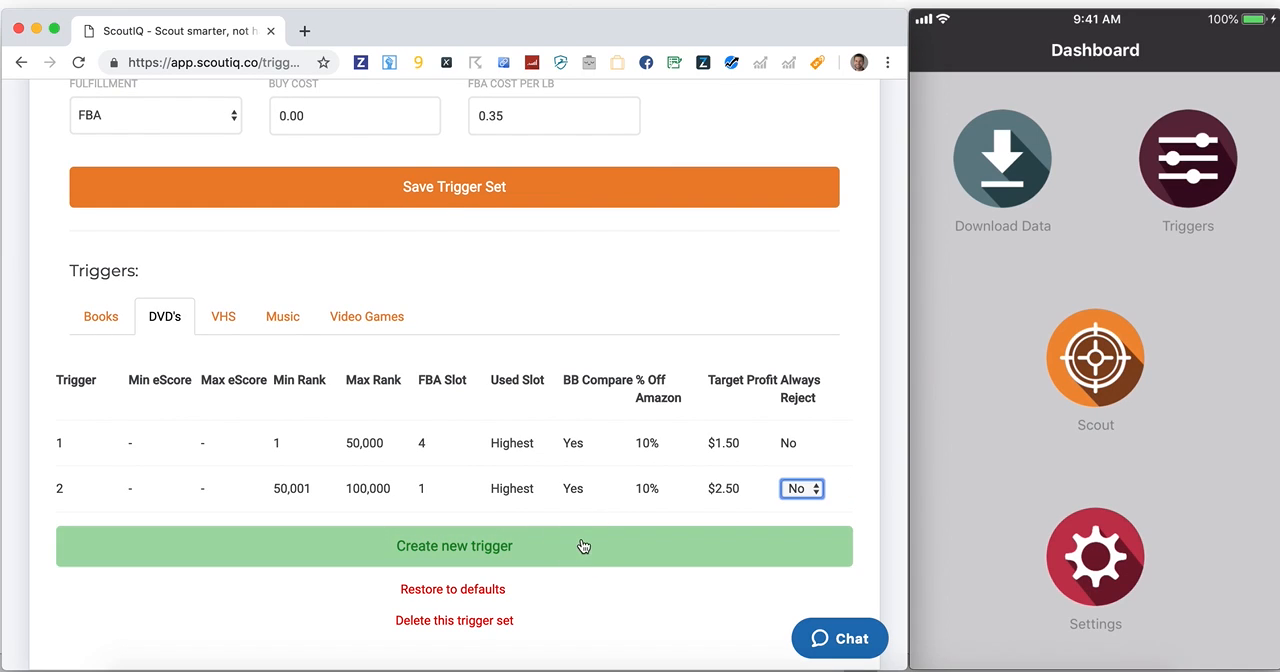
Create a third DVD trigger with a min rank of 100,001 and a max rank of 250,001
left_click(356, 516)
left_click(357, 535)
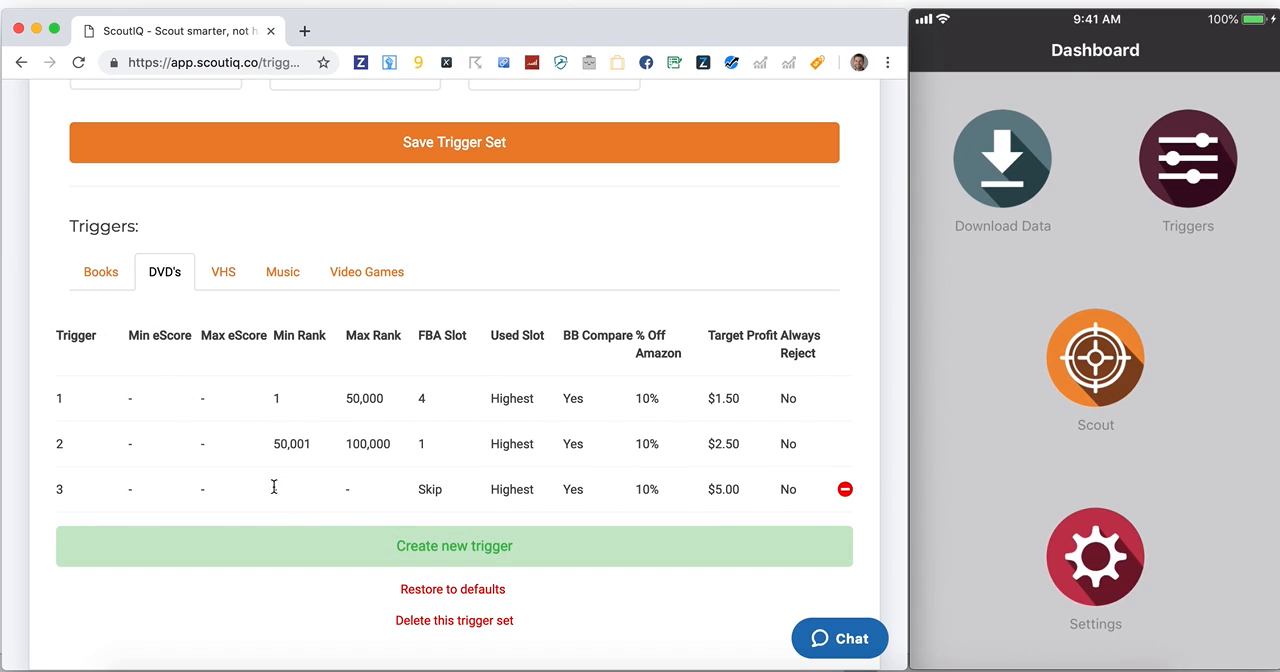
left_click(271, 487)
type("100,001")
key("Tab")
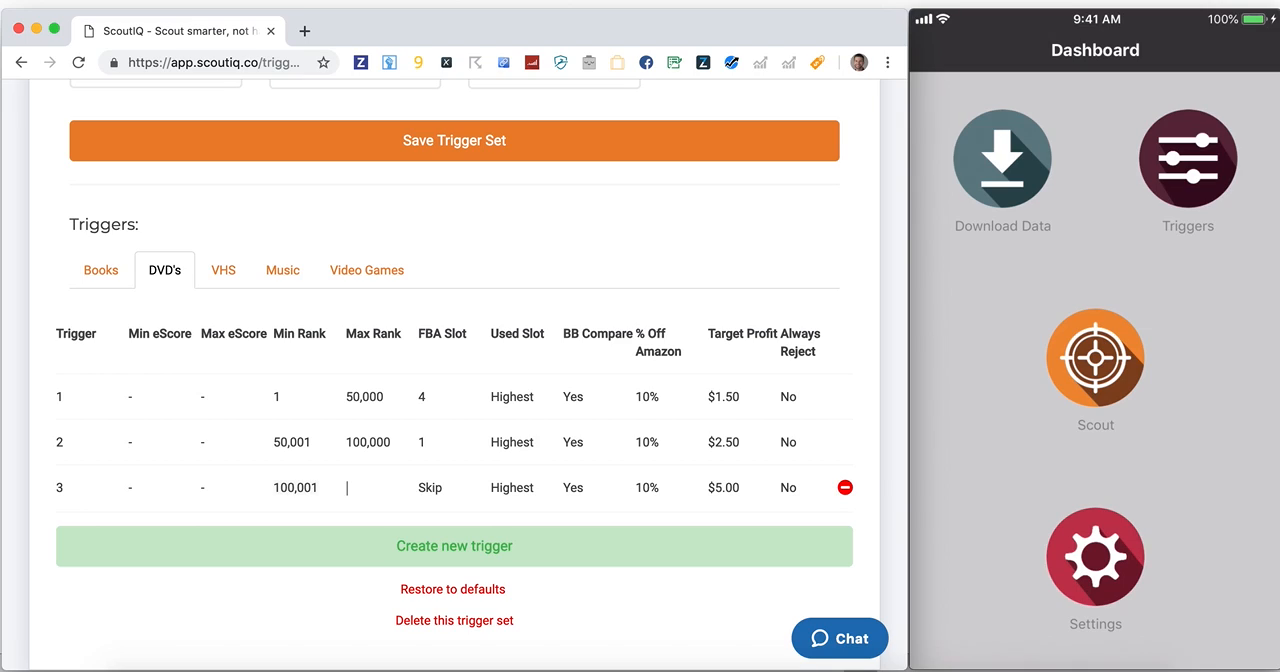
type("250,001")
key("Tab")
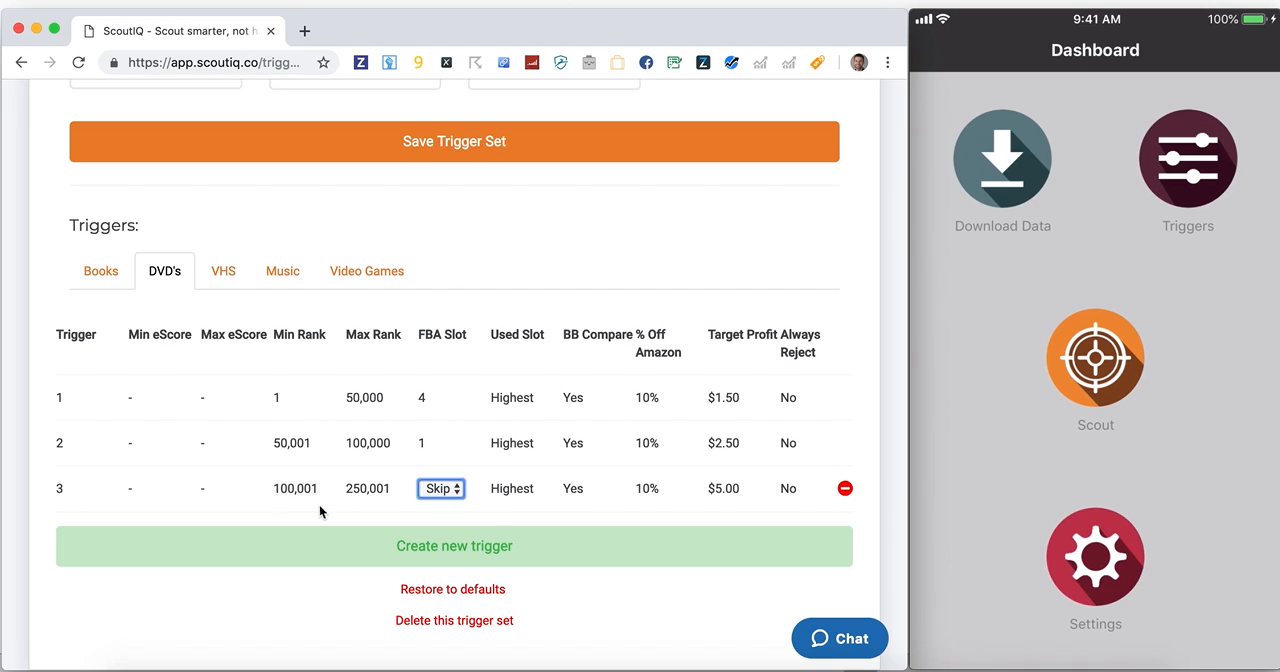
Set the third DVD trigger's used slot to 2 and its BB Compare option to No
key("Tab")
left_click(522, 488)
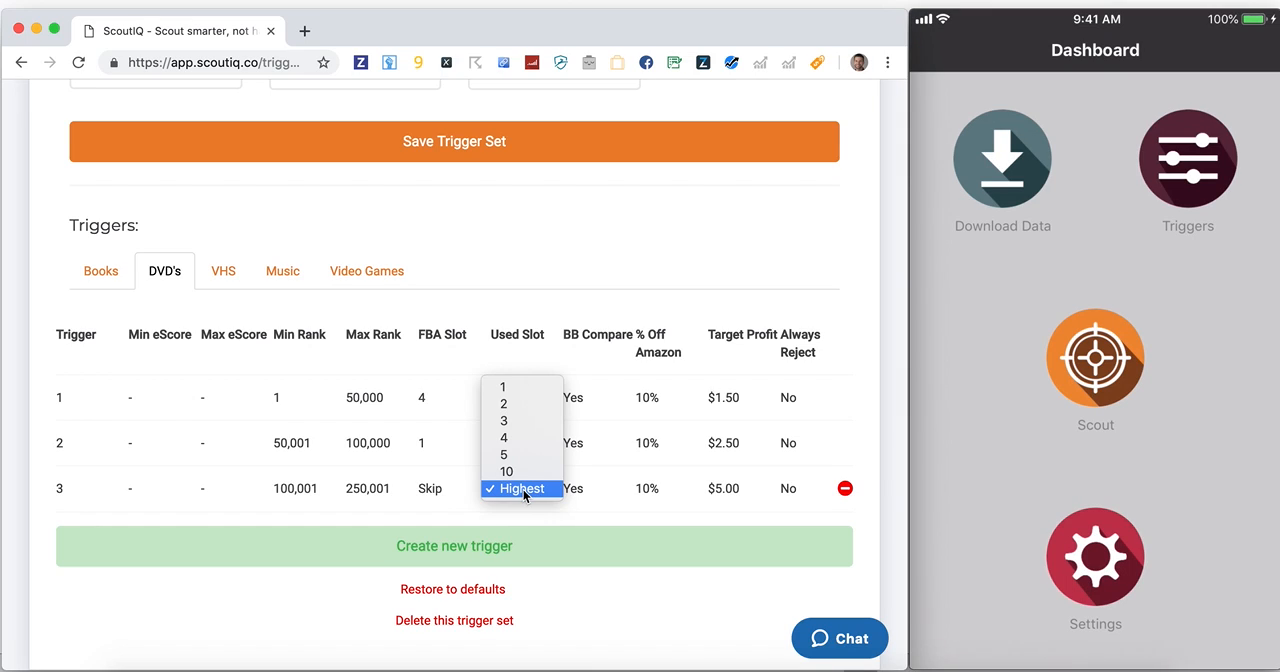
left_click(514, 410)
left_click(580, 488)
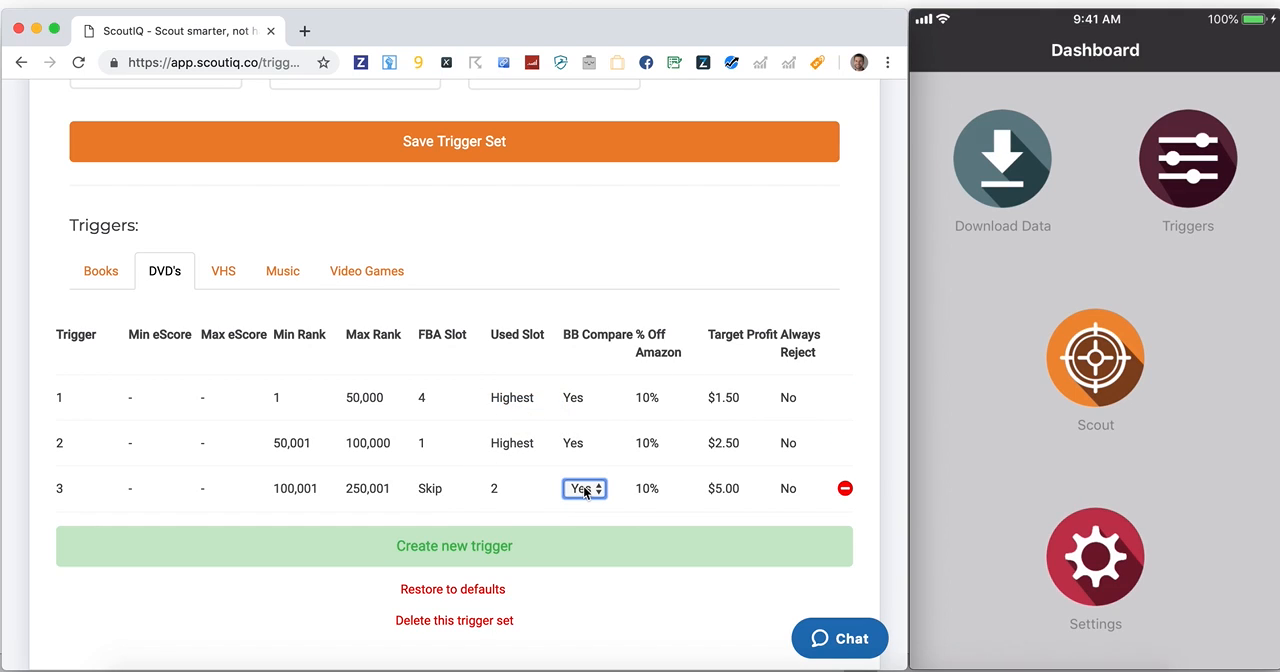
left_click(583, 486)
left_click(581, 507)
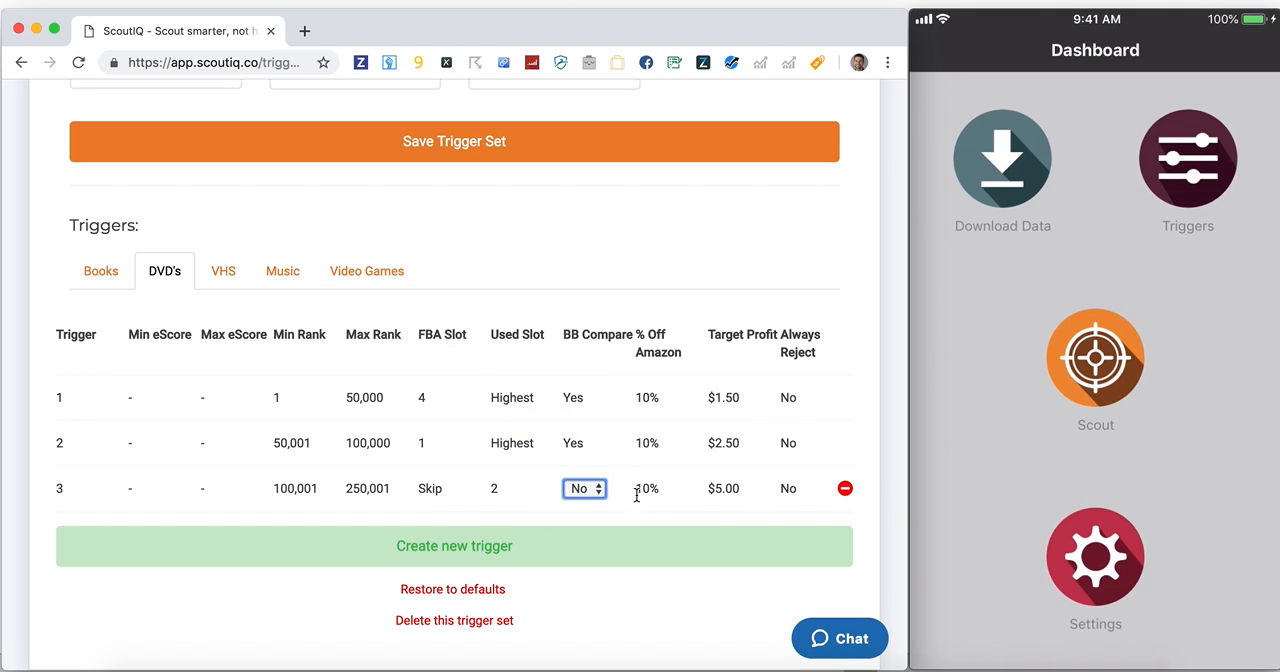
left_click(716, 488)
left_click(876, 415)
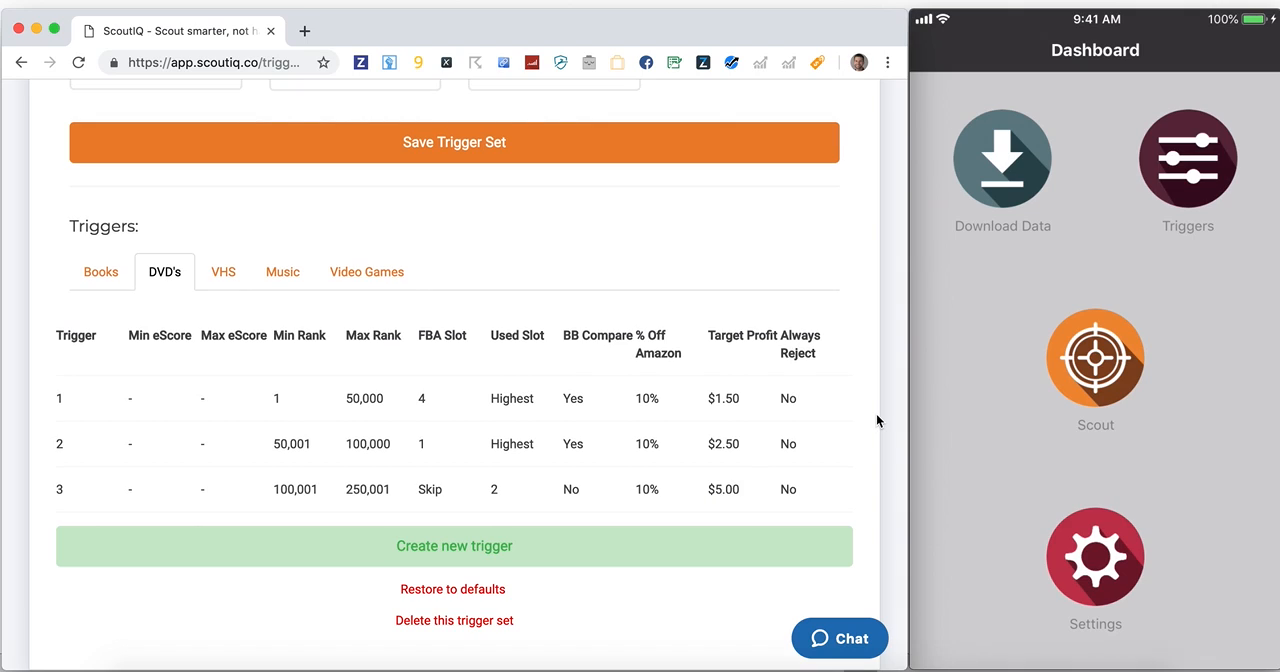
Create a fourth DVD trigger with a min rank of 250,001
left_click(543, 564)
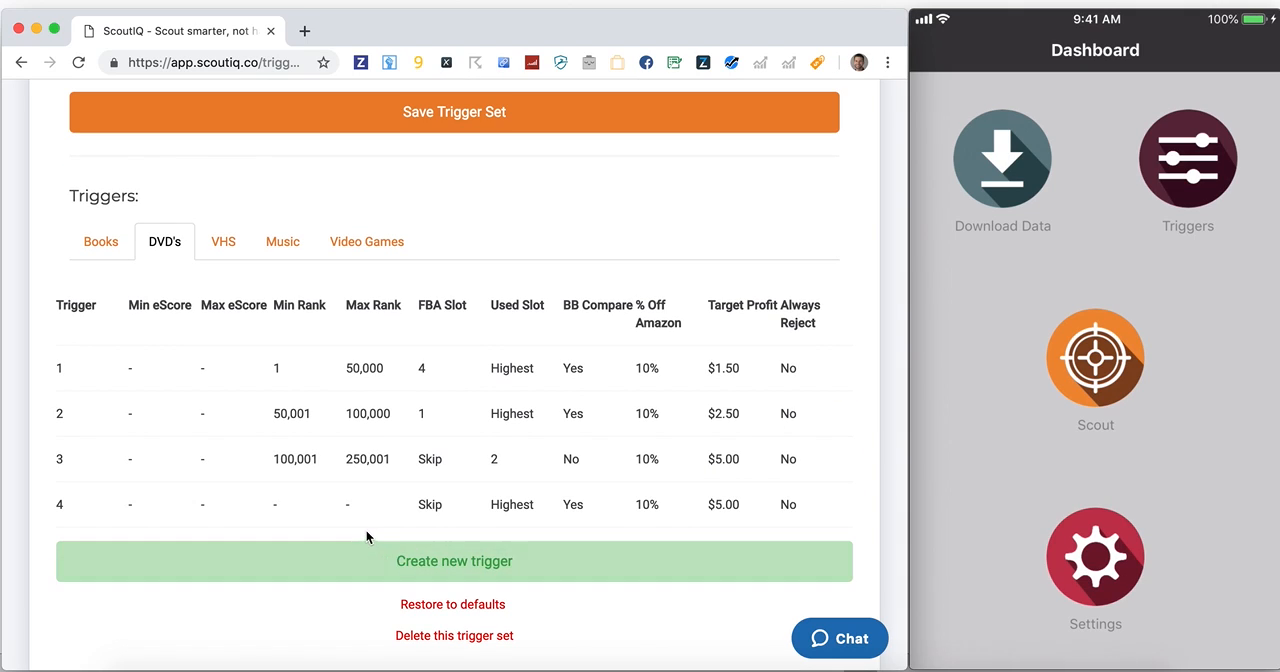
left_click(276, 504)
type("250001")
key("Tab")
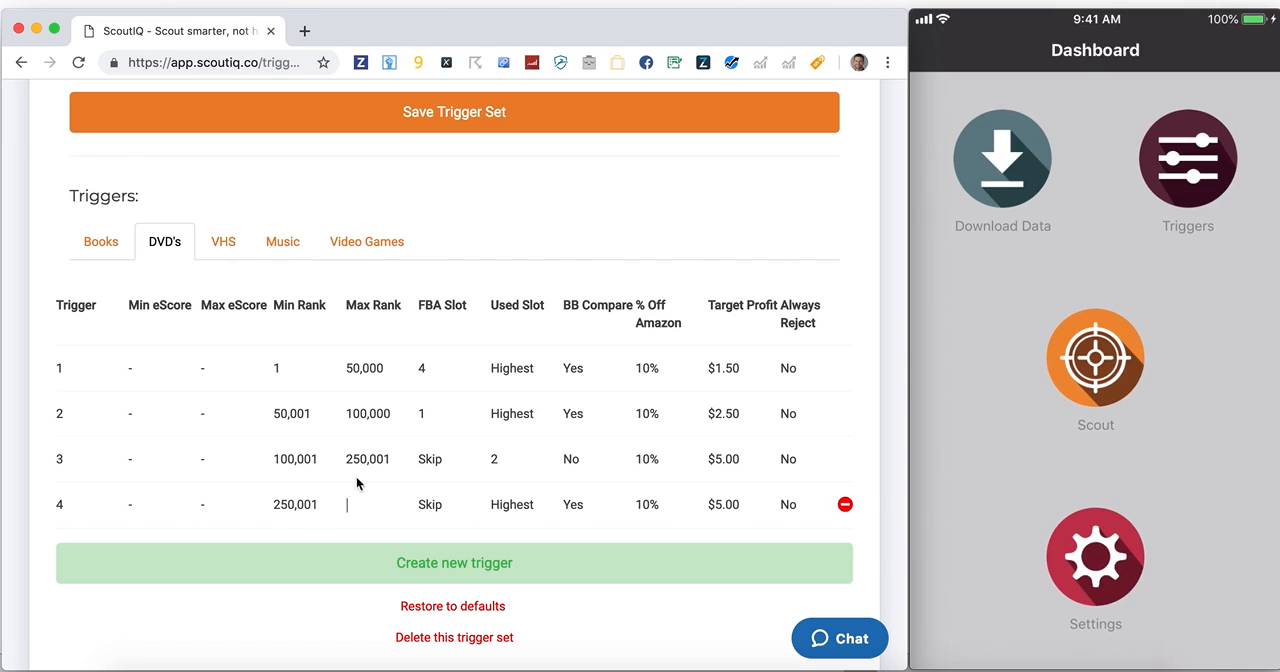
Correct the third DVD trigger's max rank to 250,000
left_click(373, 463)
left_click(385, 460)
key("BackSpace")
type("0")
key("Tab")
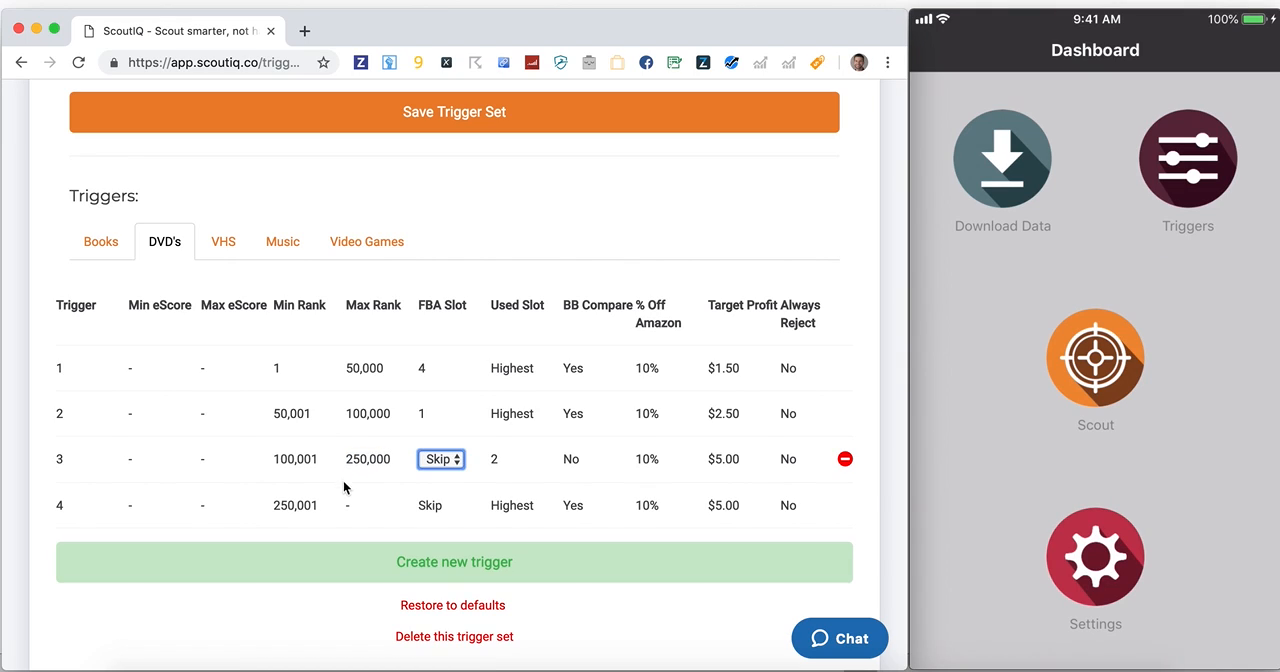
Set the fourth DVD trigger's max rank to 10,000,000 and its Always Reject option to Yes
left_click(348, 505)
type("10000000")
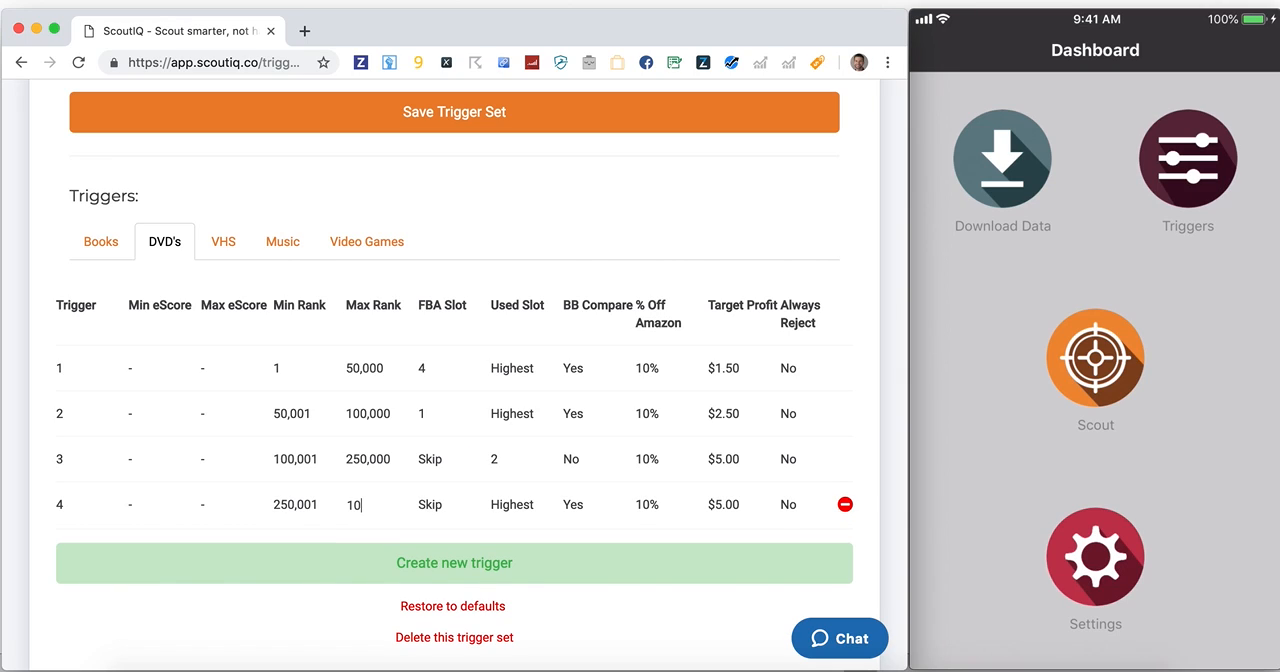
key("Tab")
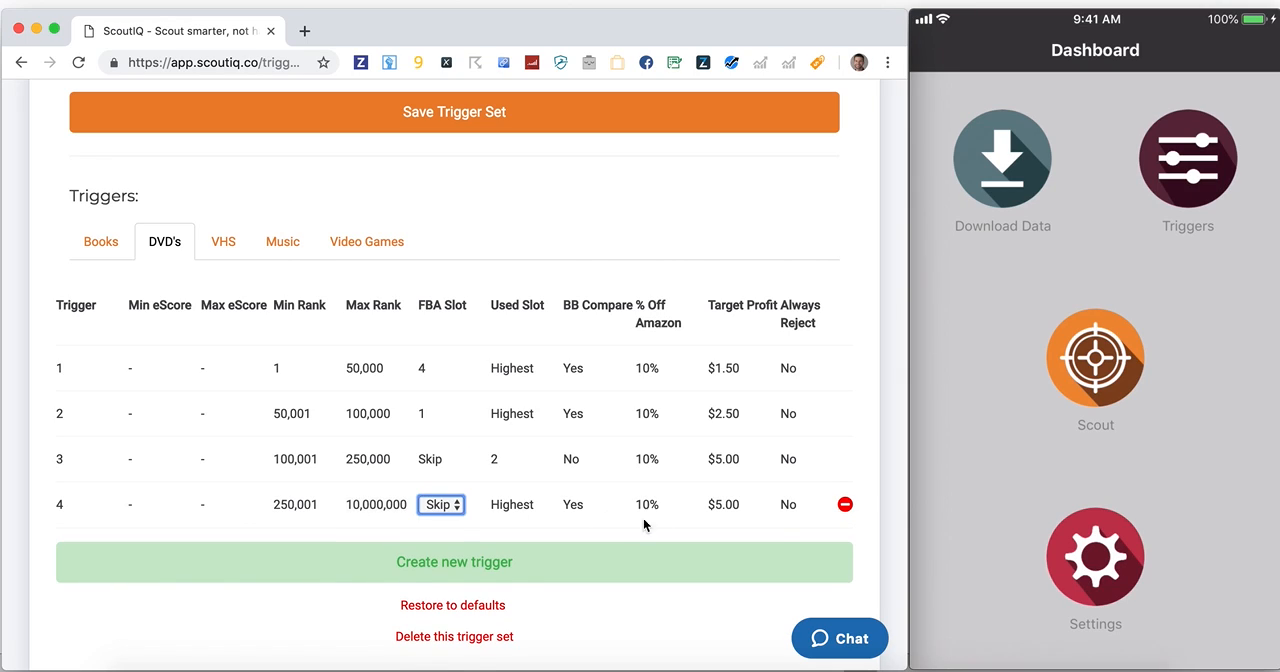
left_click(787, 505)
left_click(789, 505)
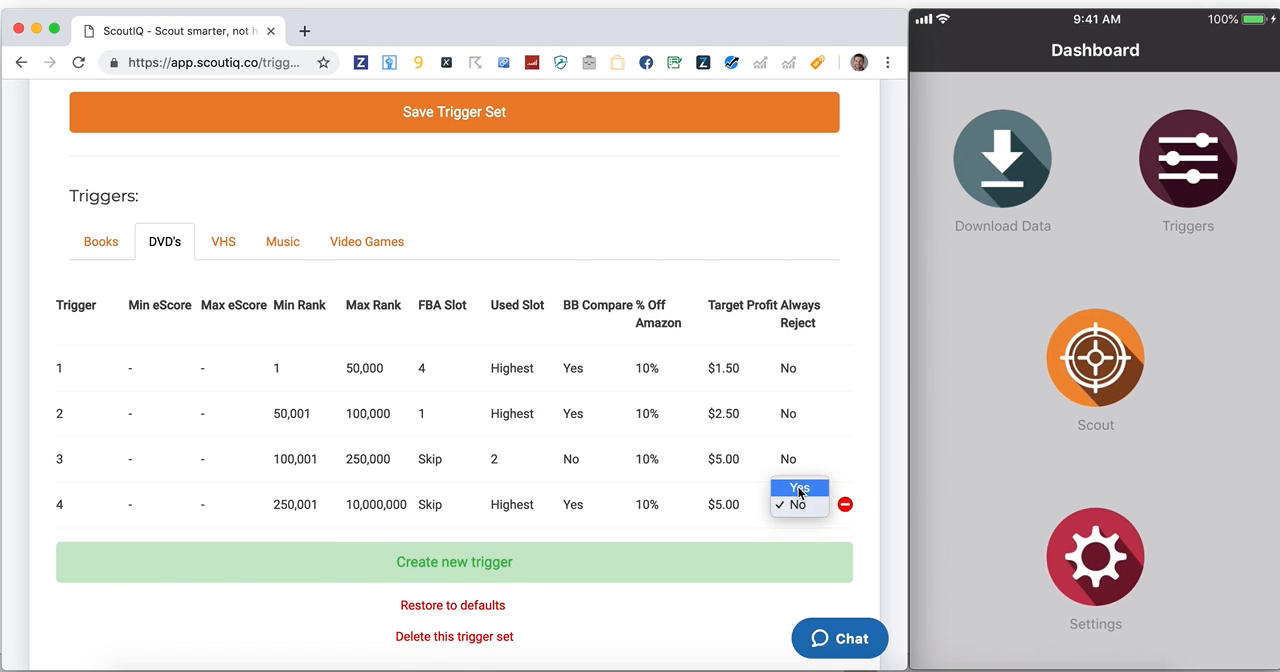
left_click(797, 487)
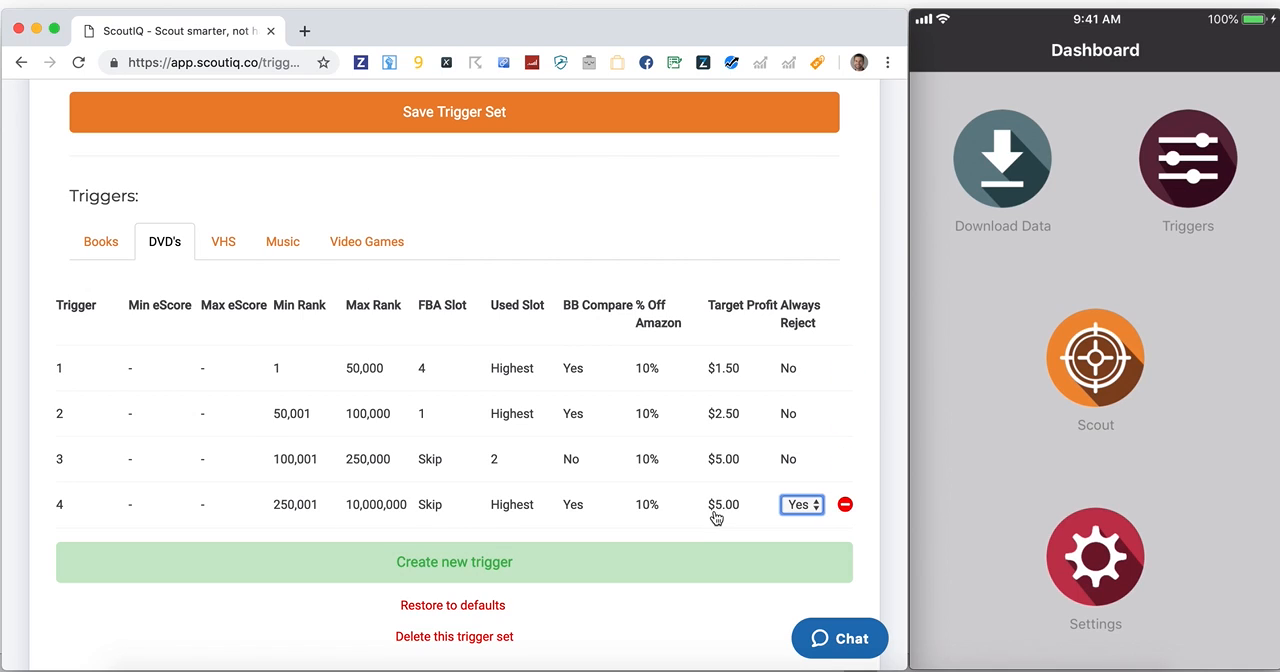
Look through the Books, DVD's and Music trigger categories of the Thrift Store set
left_click(104, 244)
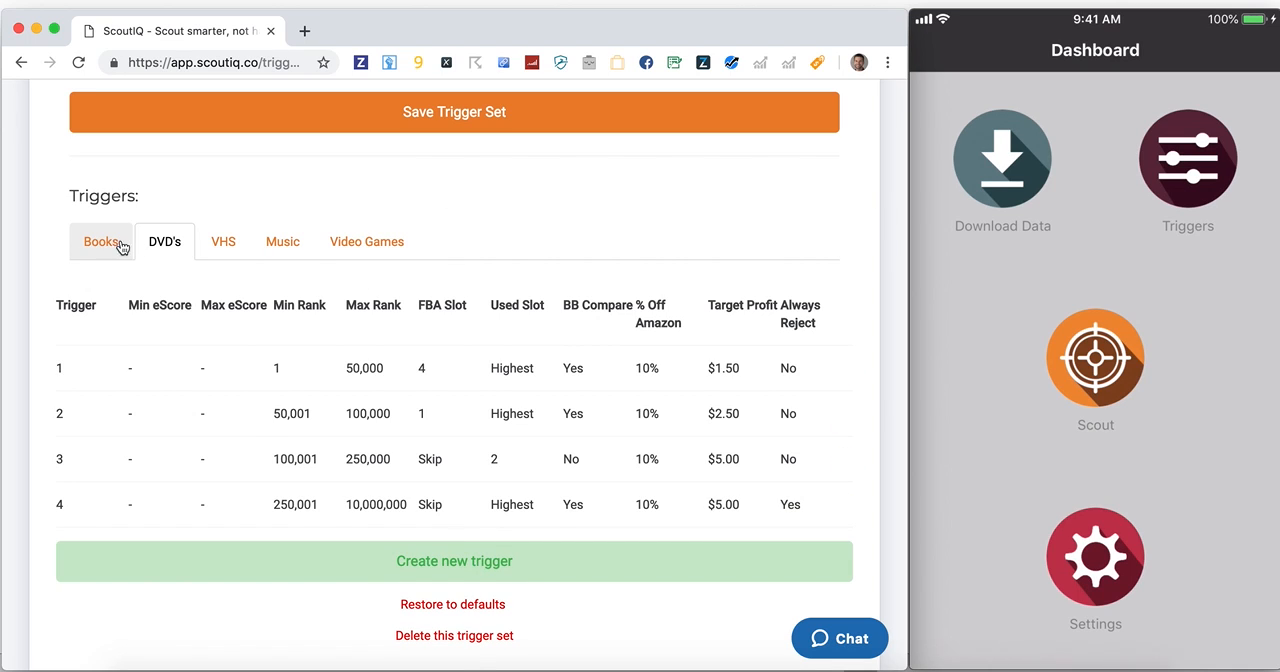
left_click(186, 245)
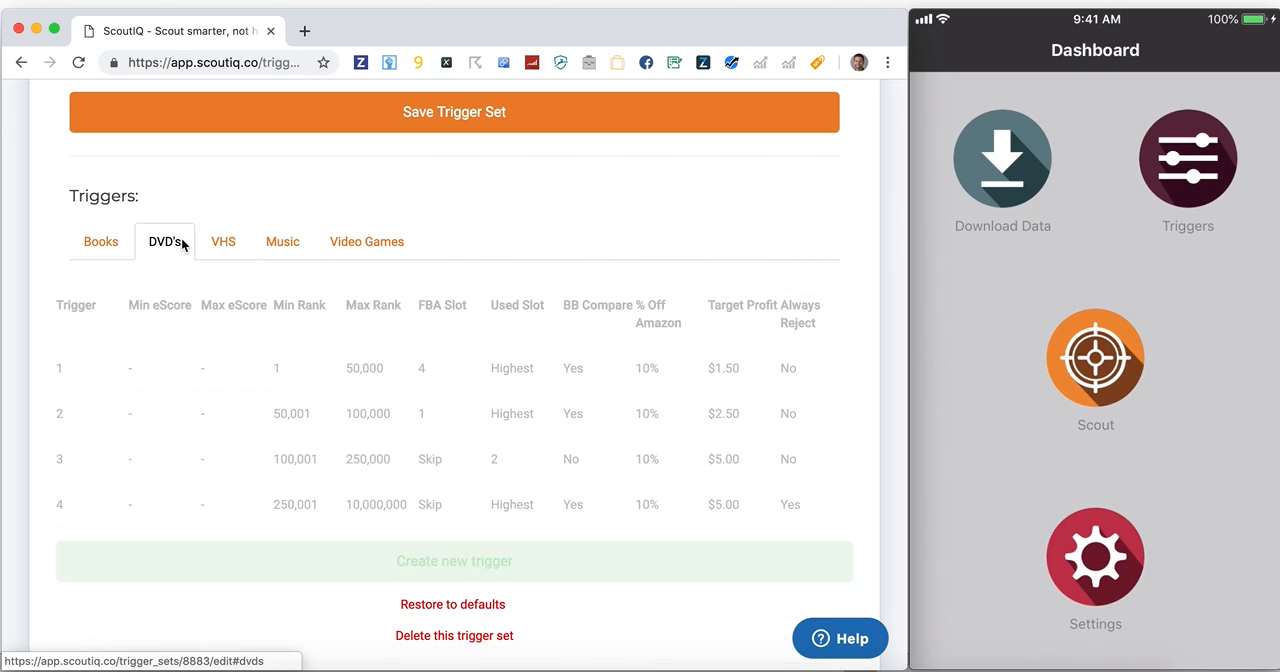
left_click(283, 242)
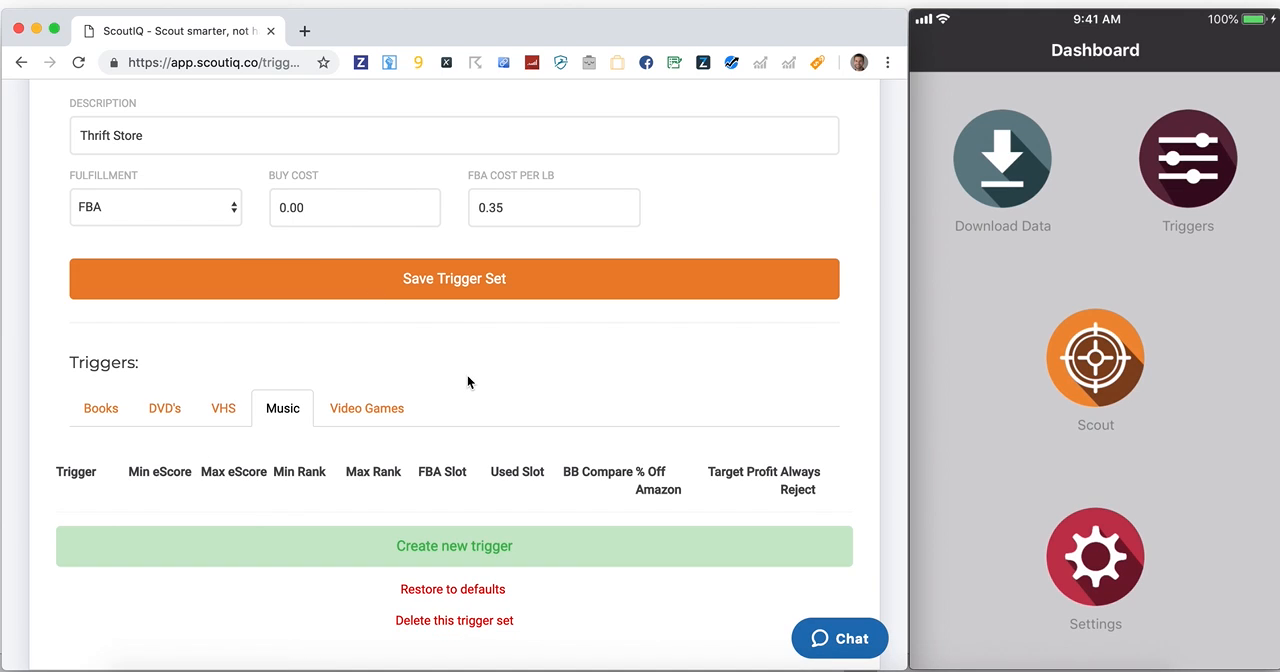
Start a new trigger set with MF fulfillment and a buy cost of 0
scroll(467, 380, "up", 2)
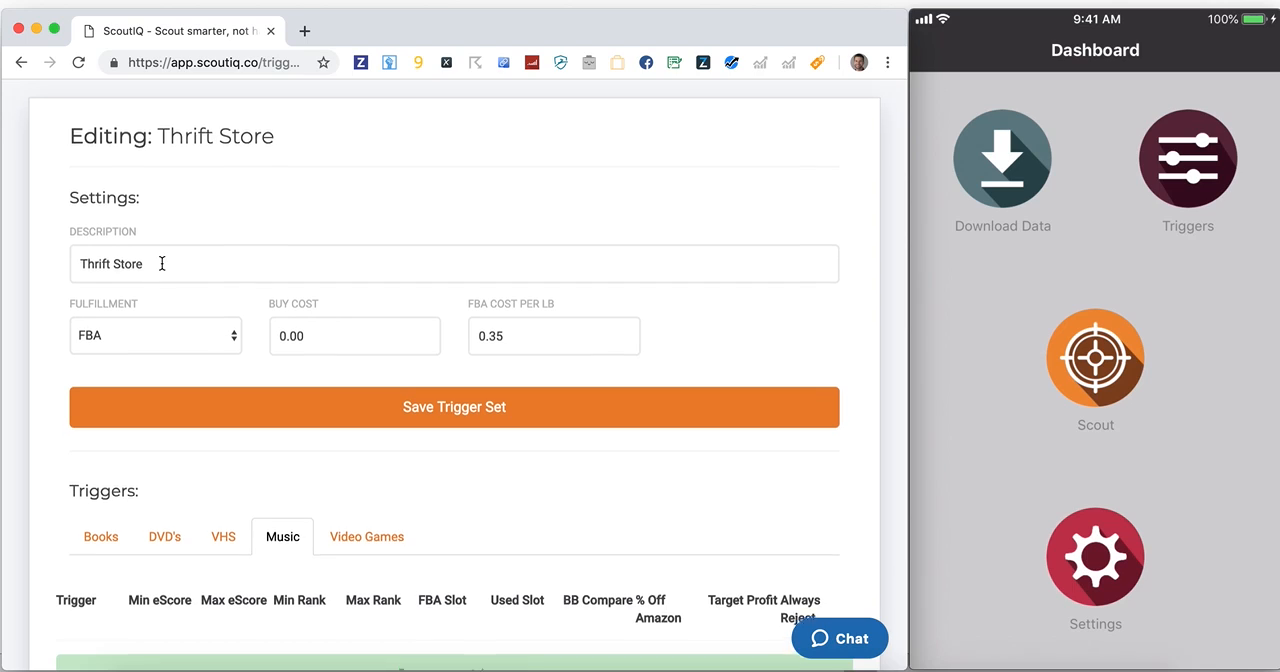
scroll(353, 215, "up", 1)
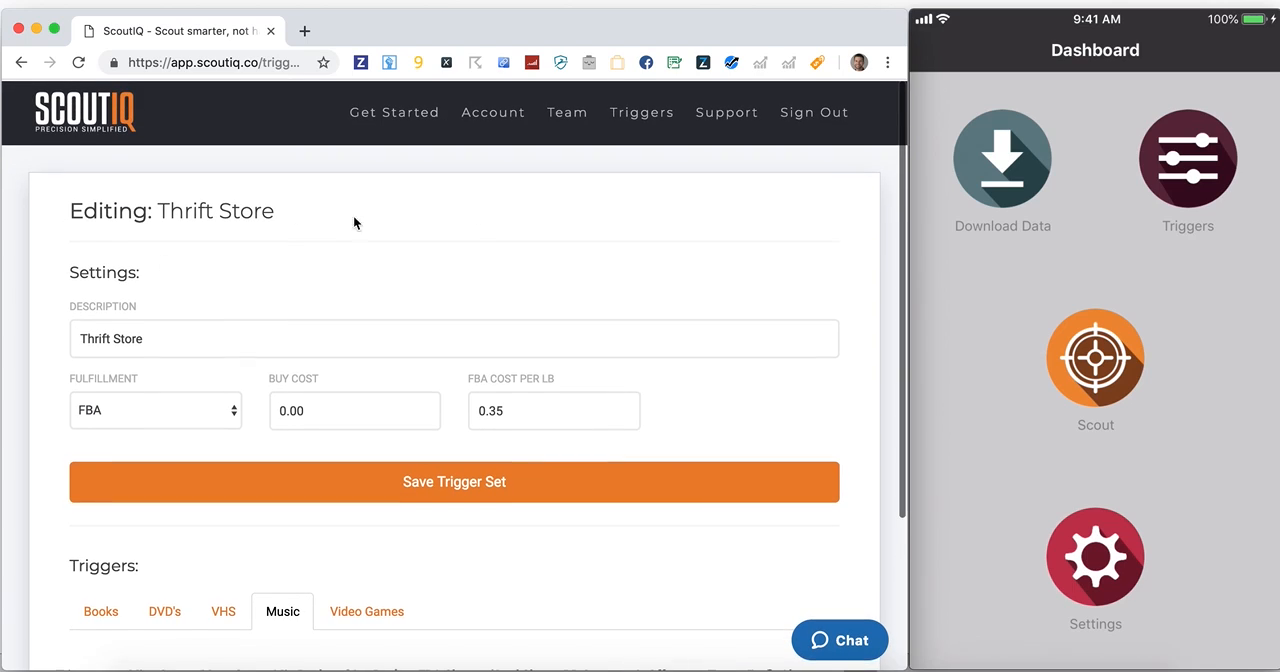
left_click(622, 129)
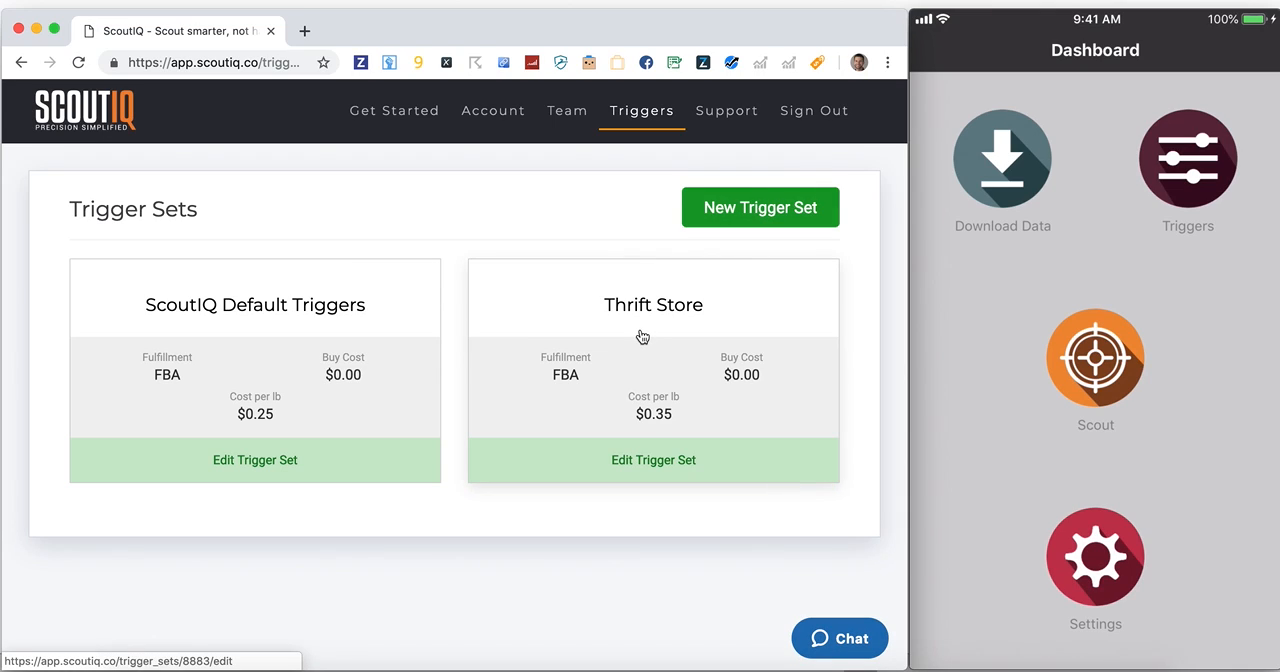
left_click(708, 210)
left_click(180, 402)
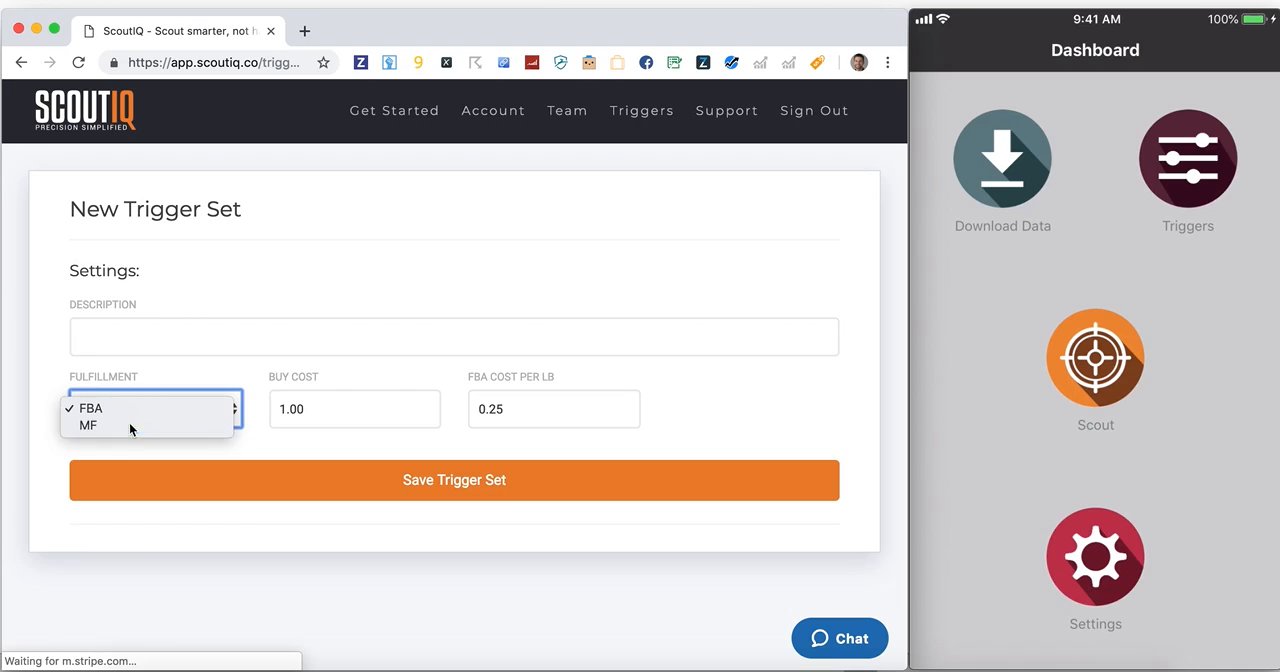
left_click(129, 424)
left_click(299, 409)
double_click(299, 409)
type("0")
key("Tab")
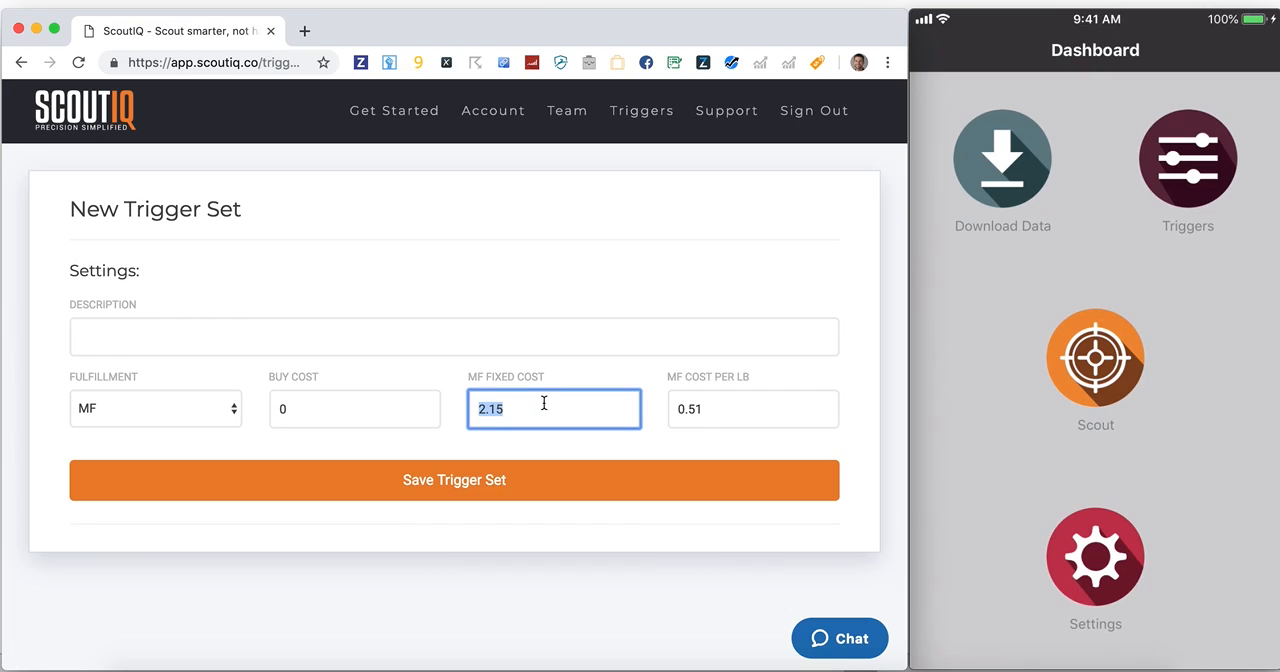
Enter Bulk Triggers as the new trigger set's description and save the set
left_click(771, 376)
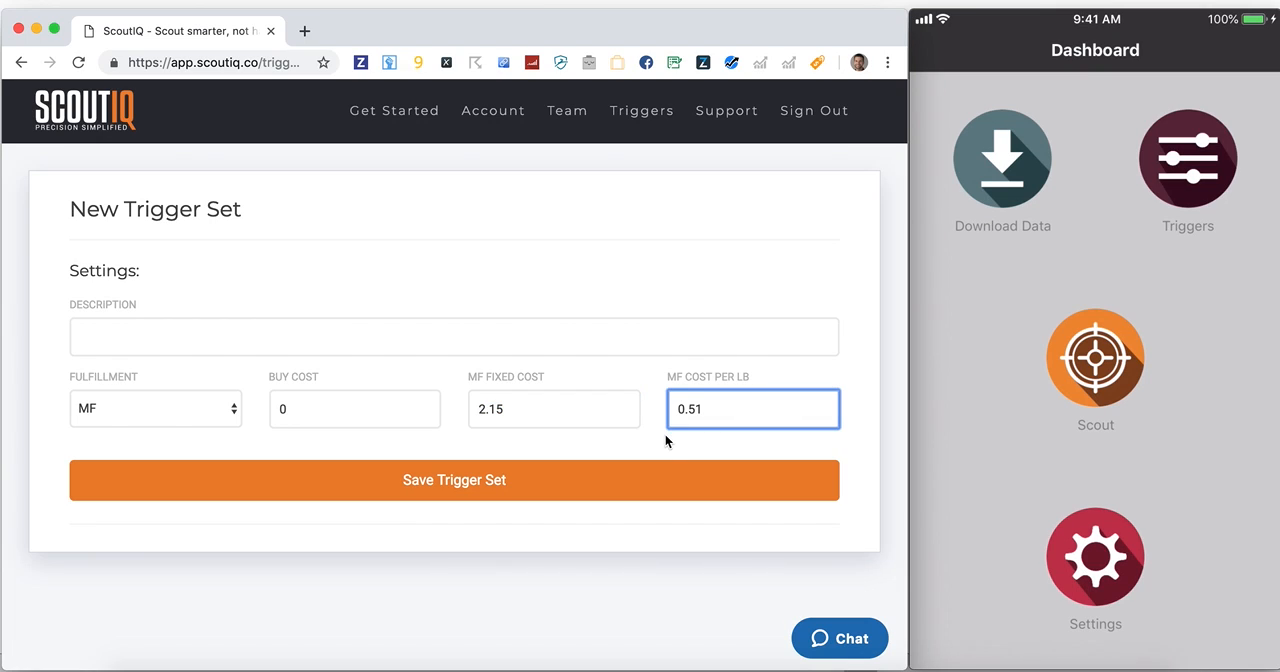
left_click(546, 343)
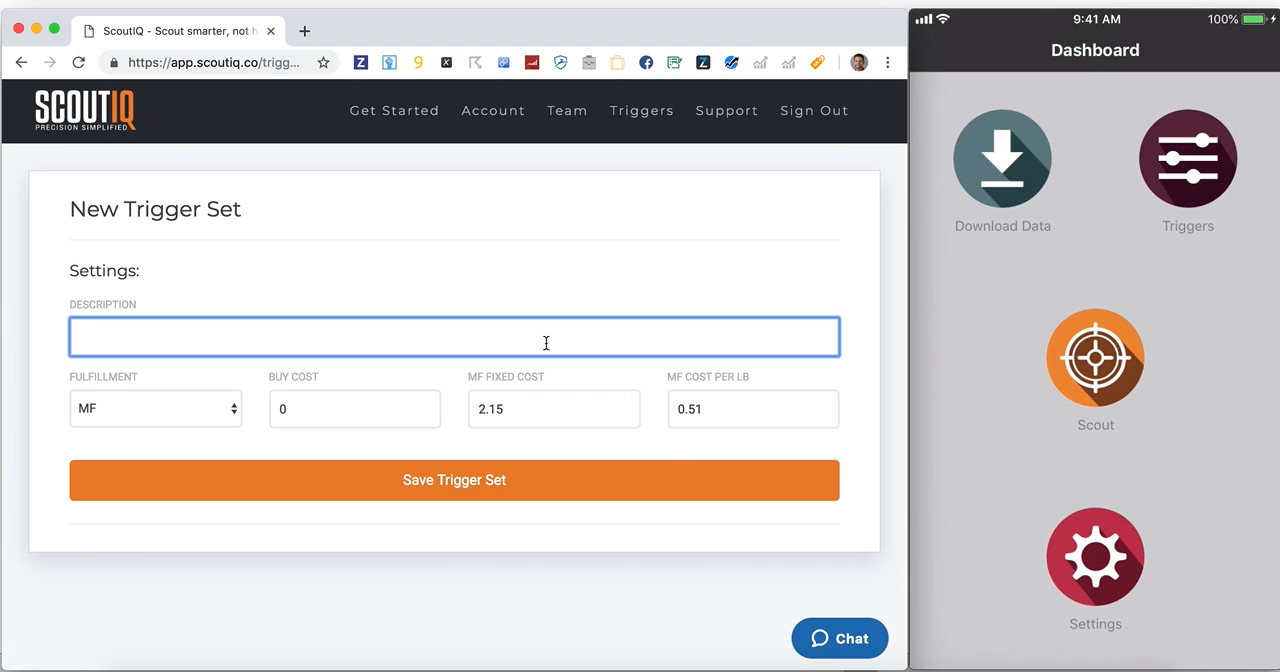
type("Bulk Triggers")
left_click(533, 495)
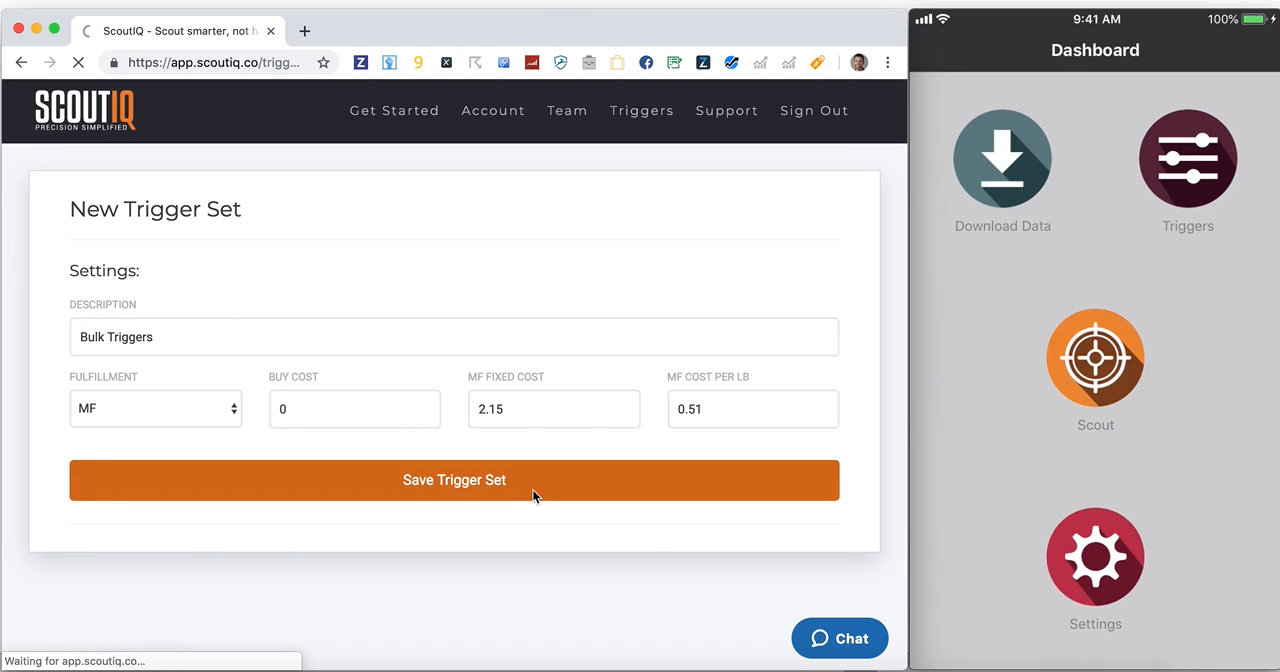
Look over the settings and book triggers of the Bulk Triggers set, and return to the overview of trigger sets
mouse_move(1030, 238)
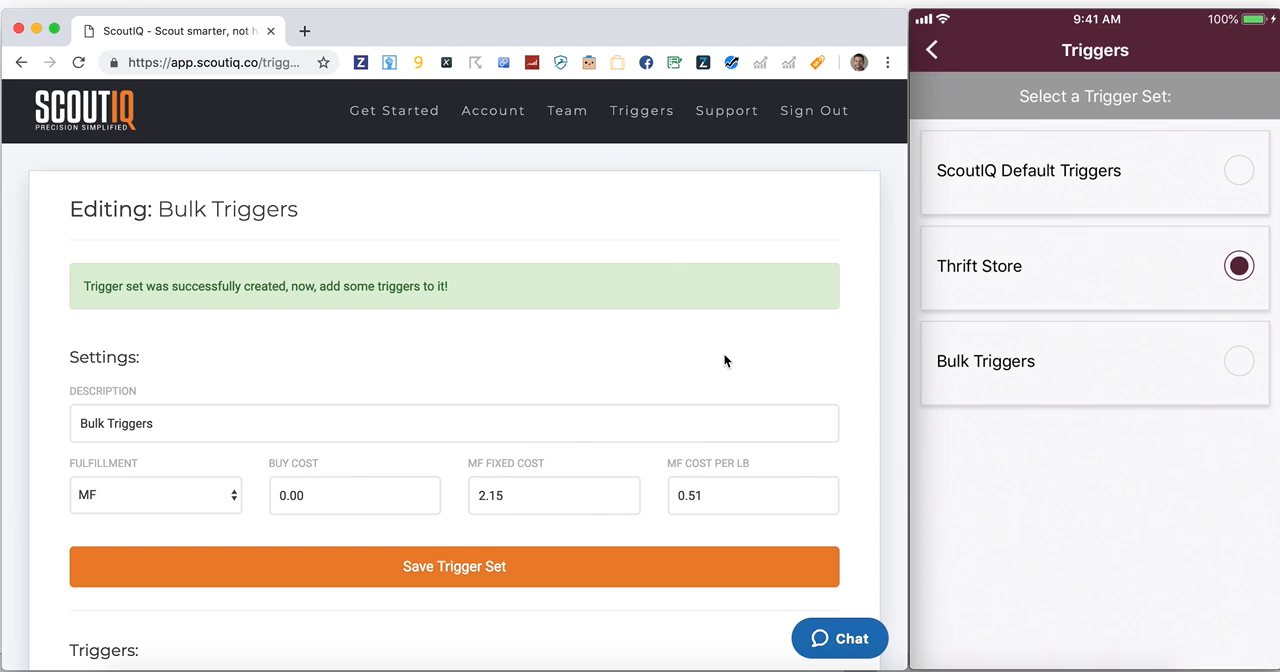
scroll(600, 380, "down", 3)
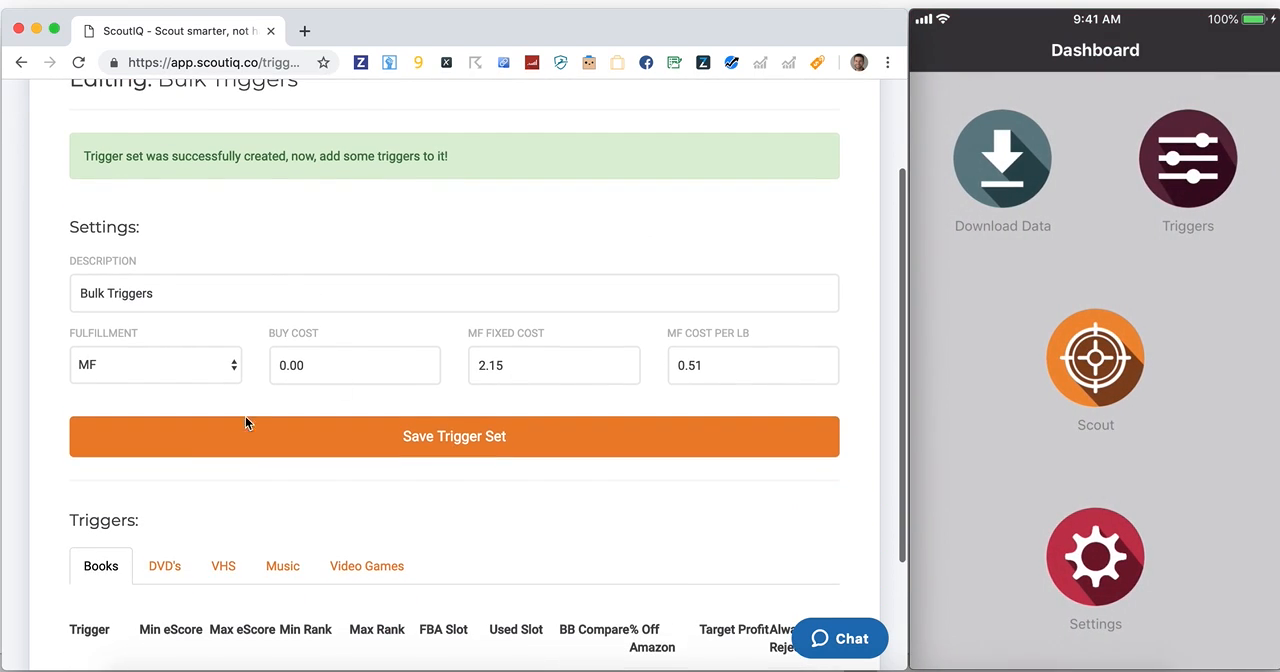
scroll(457, 566, "down", 3)
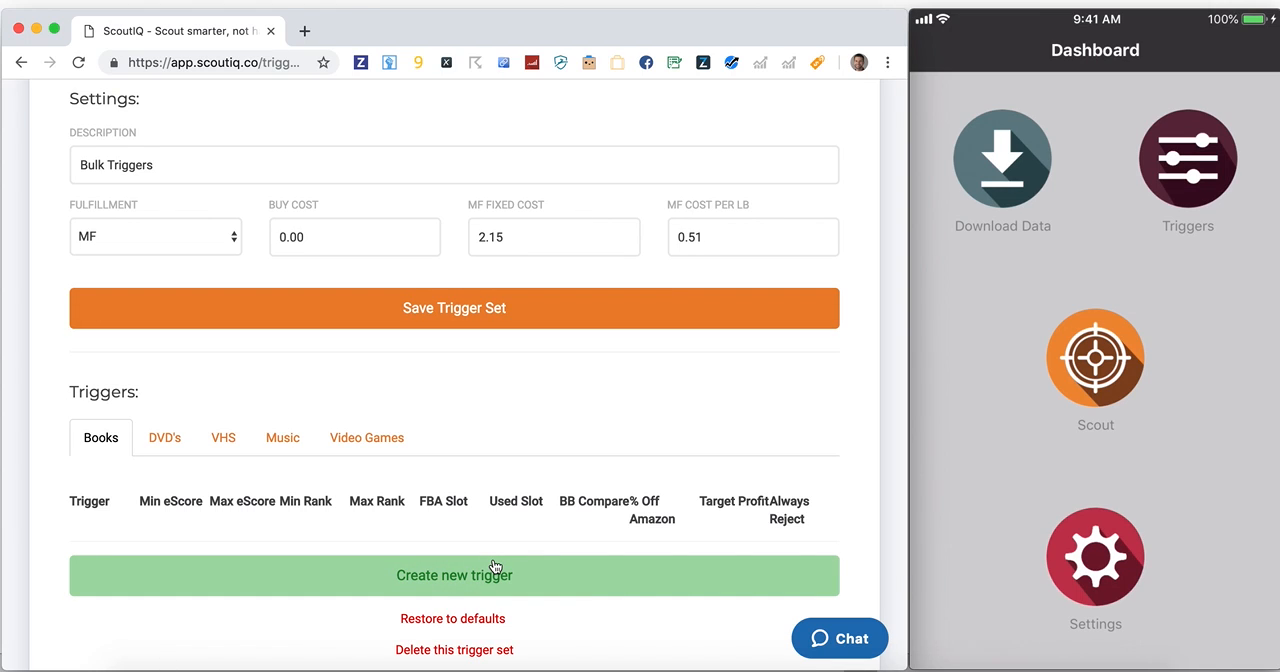
scroll(557, 432, "up", 6)
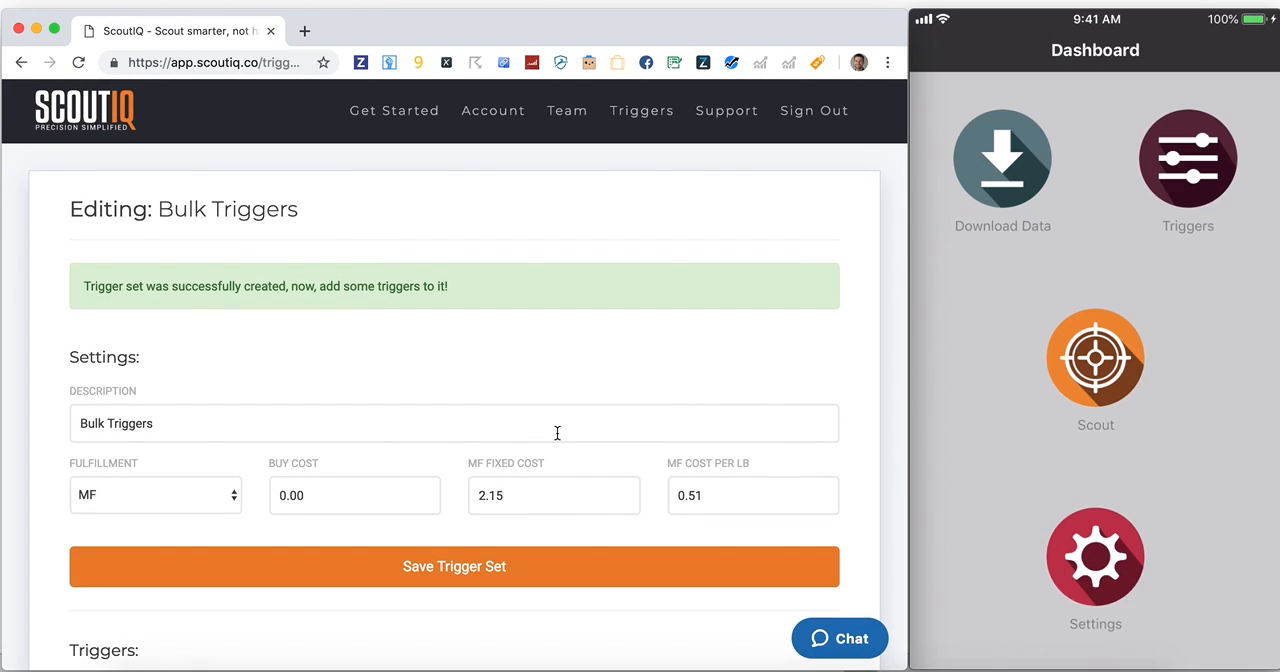
left_click(626, 110)
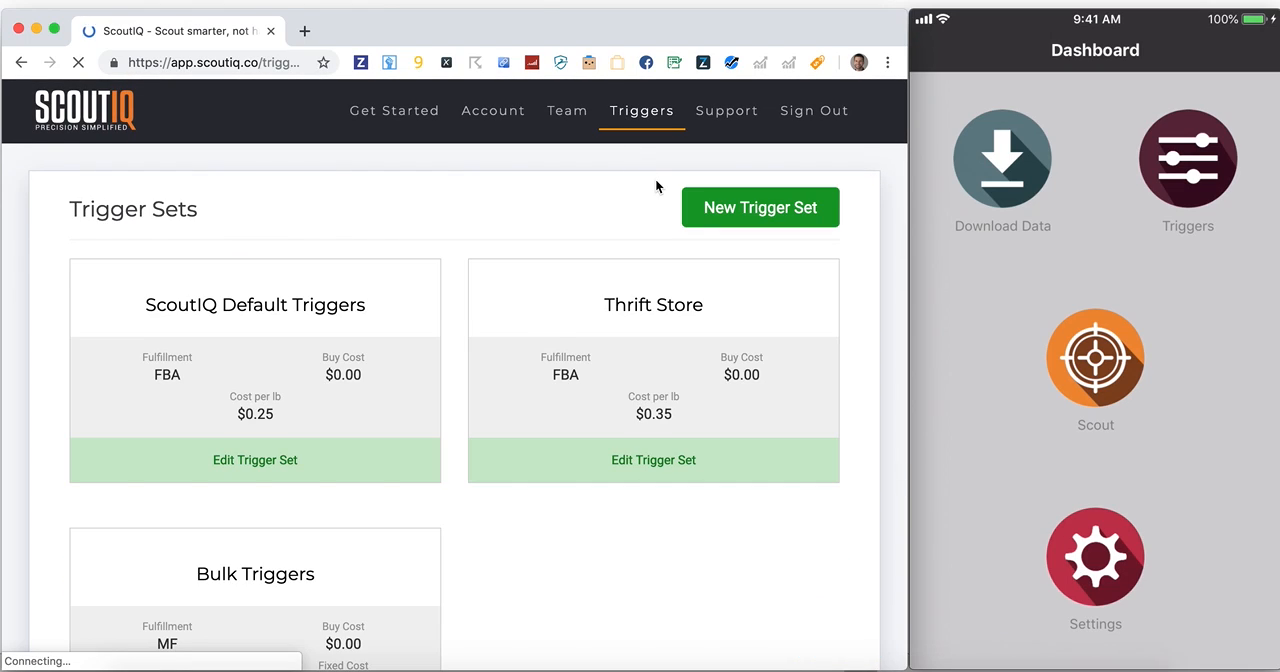
Set the target profit of the Thrift Store set's first book trigger to $0.50 and save the trigger set
left_click(665, 328)
scroll(669, 313, "down", 3)
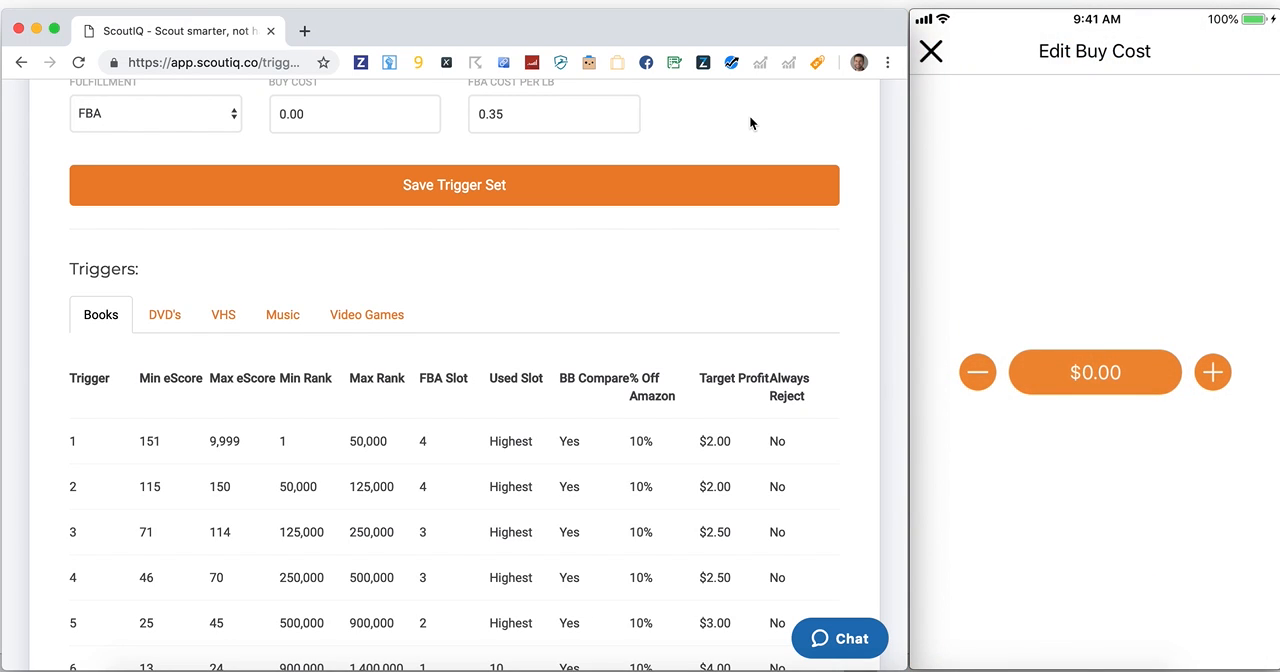
mouse_move(1024, 106)
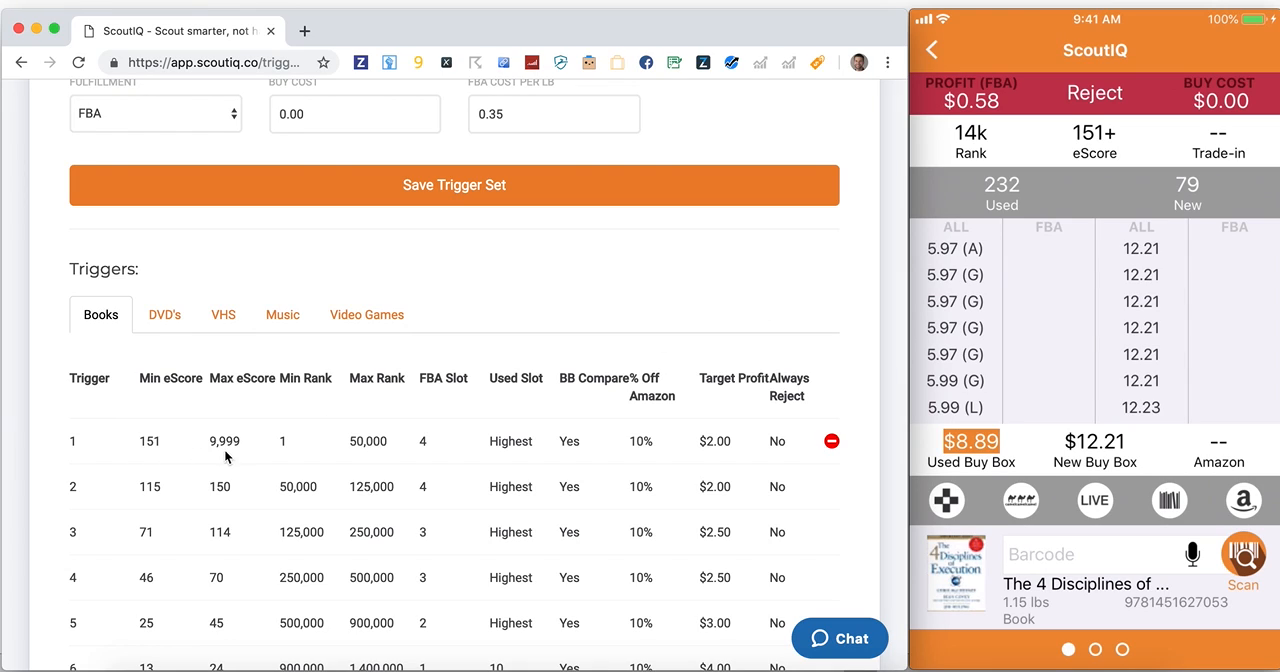
left_click(710, 441)
type("0.50")
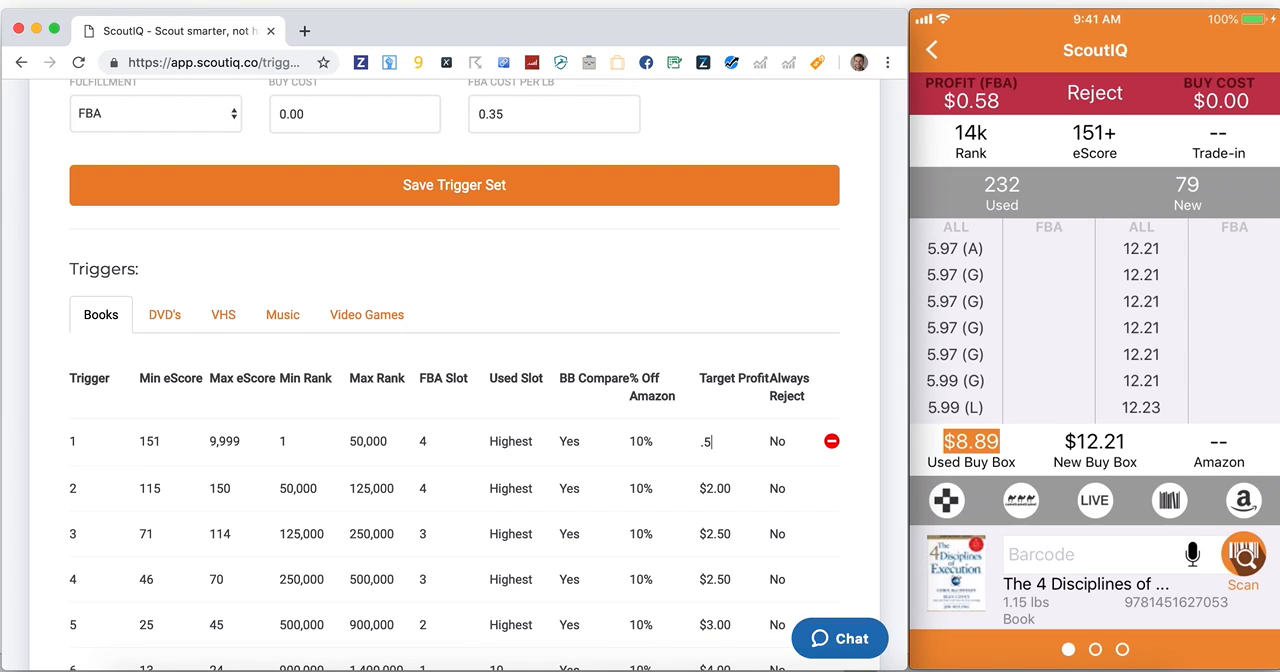
key("Tab")
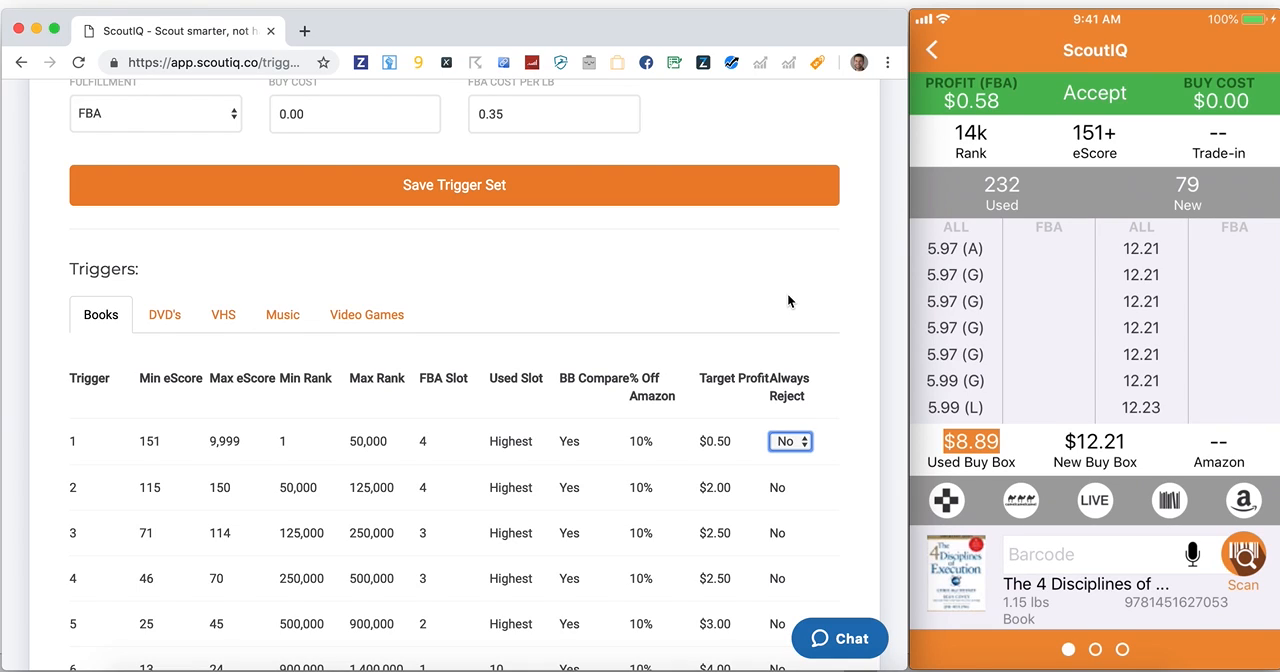
scroll(787, 293, "up", 4)
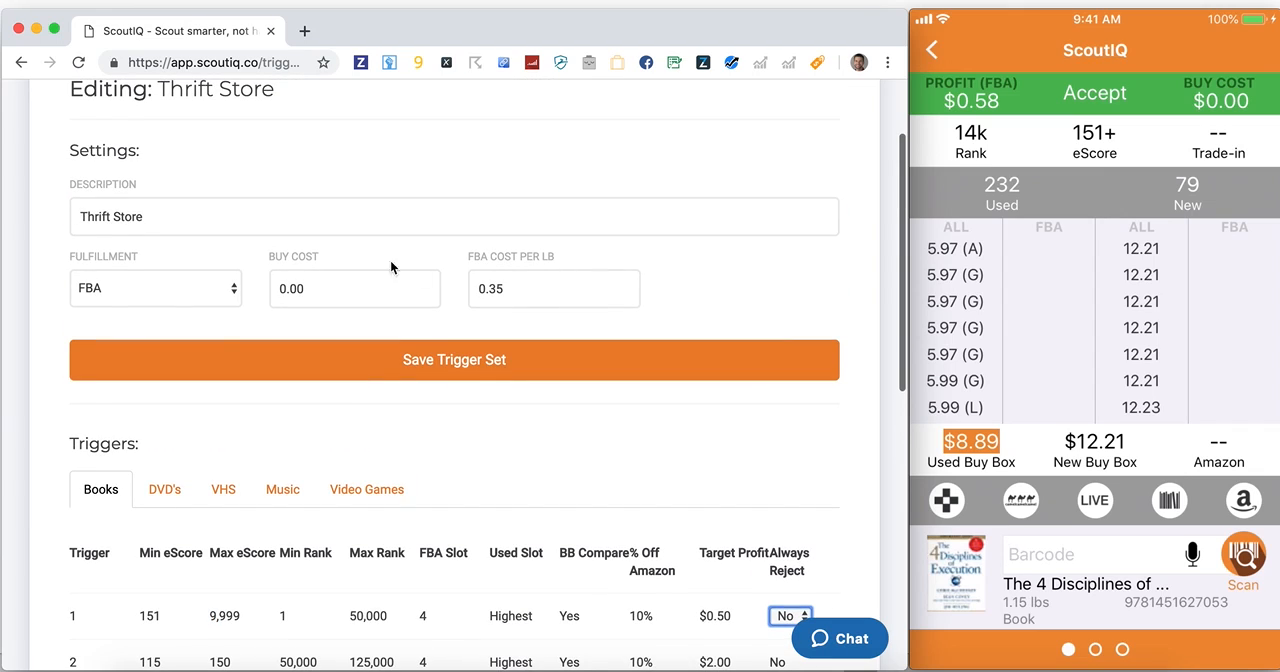
scroll(313, 141, "up", 2)
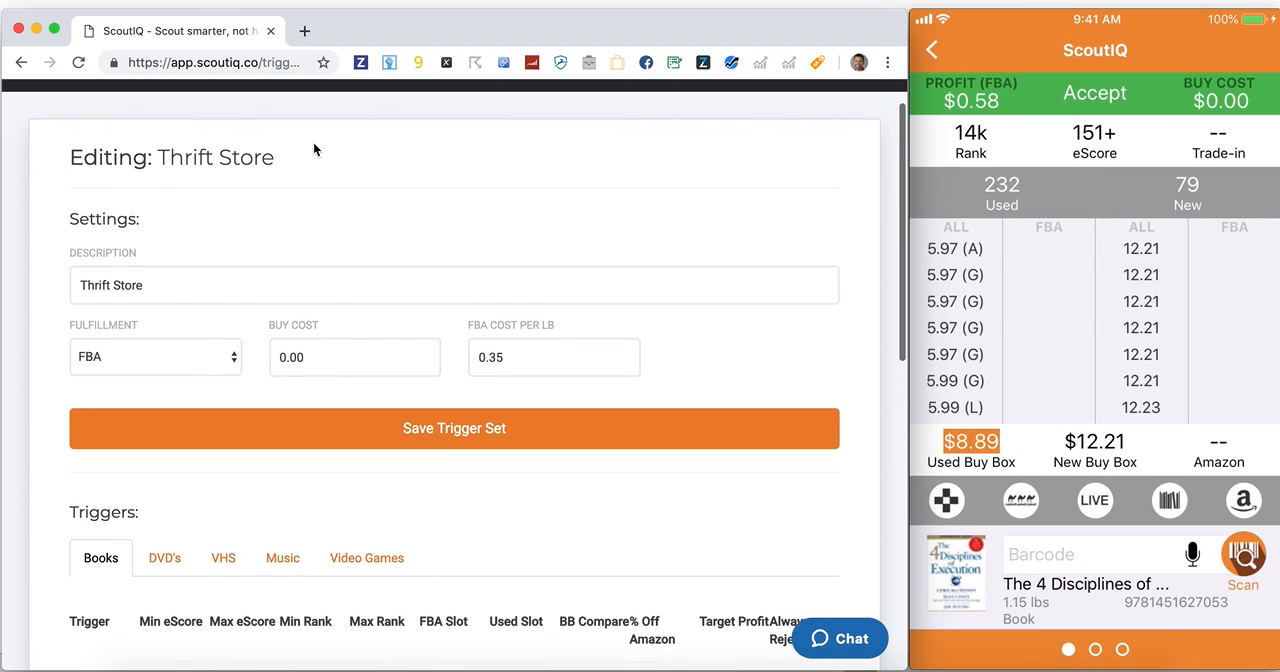
scroll(313, 142, "down", 5)
left_click(406, 100)
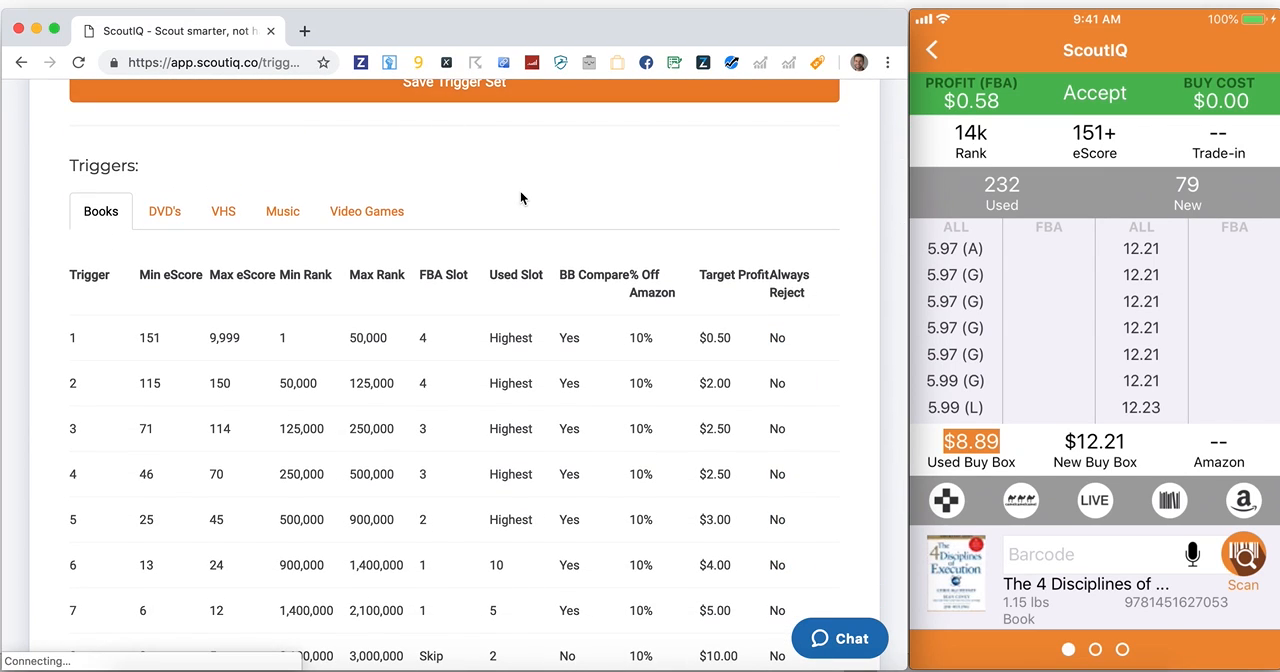
Set the target profit of the first book trigger in the Thrift Store set to $2
scroll(594, 221, "down", 1)
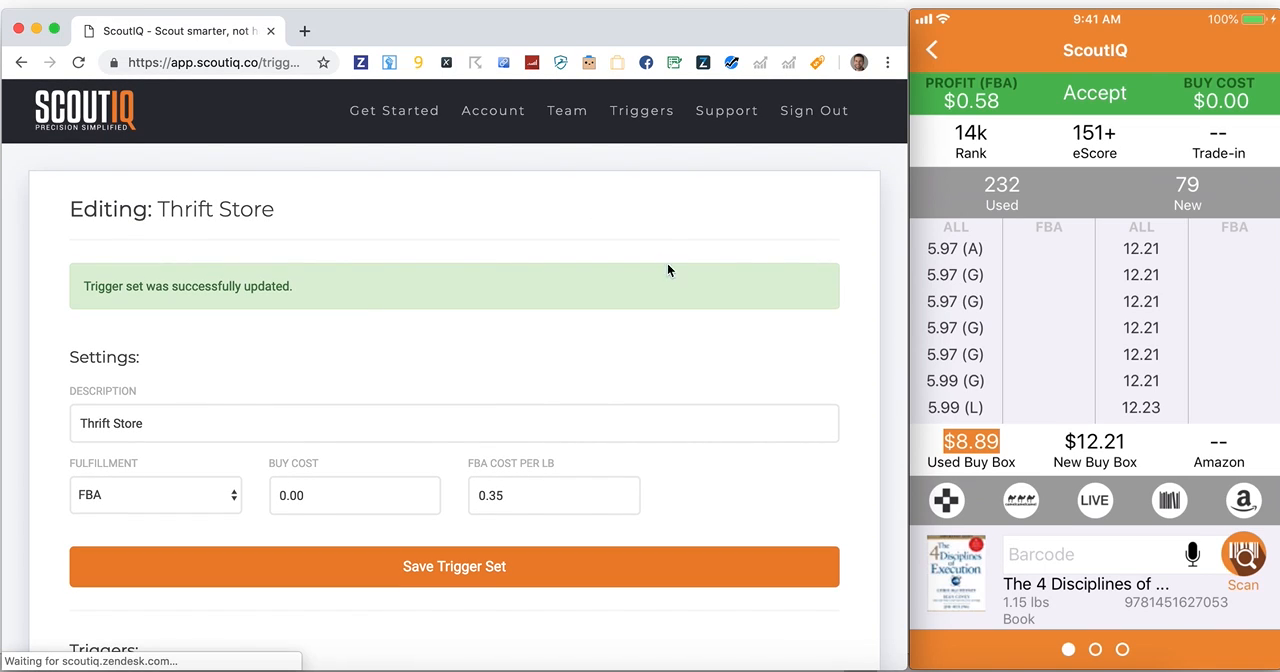
scroll(717, 263, "down", 5)
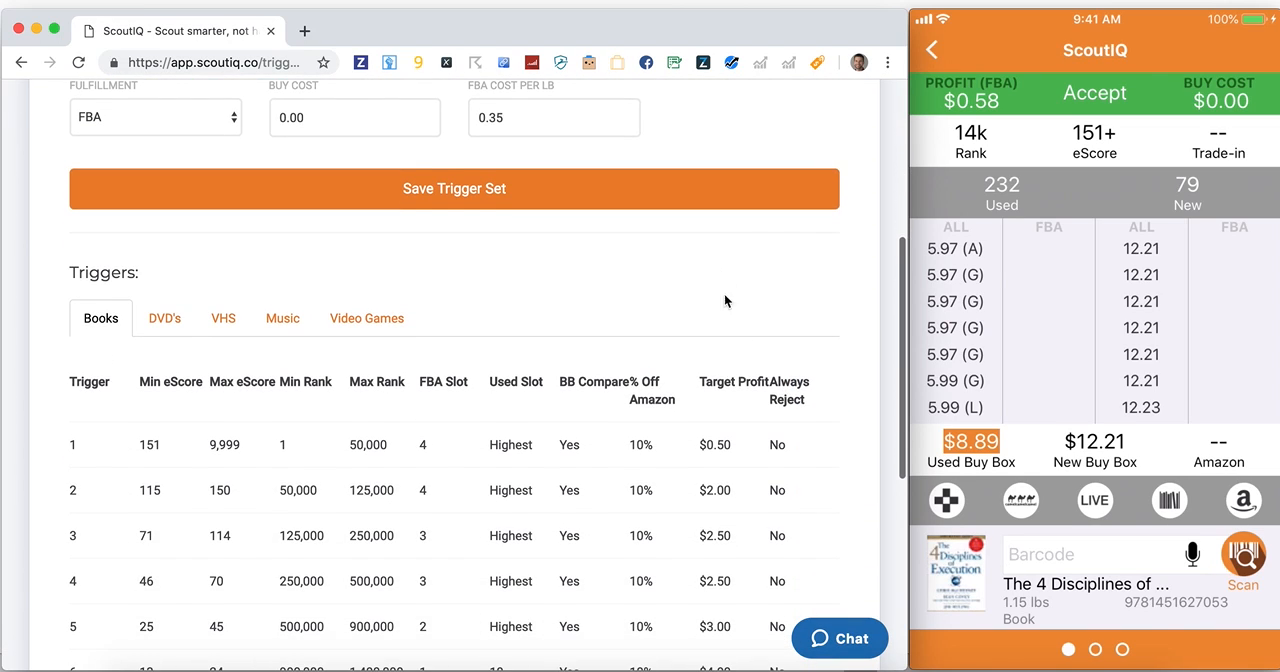
left_click(714, 446)
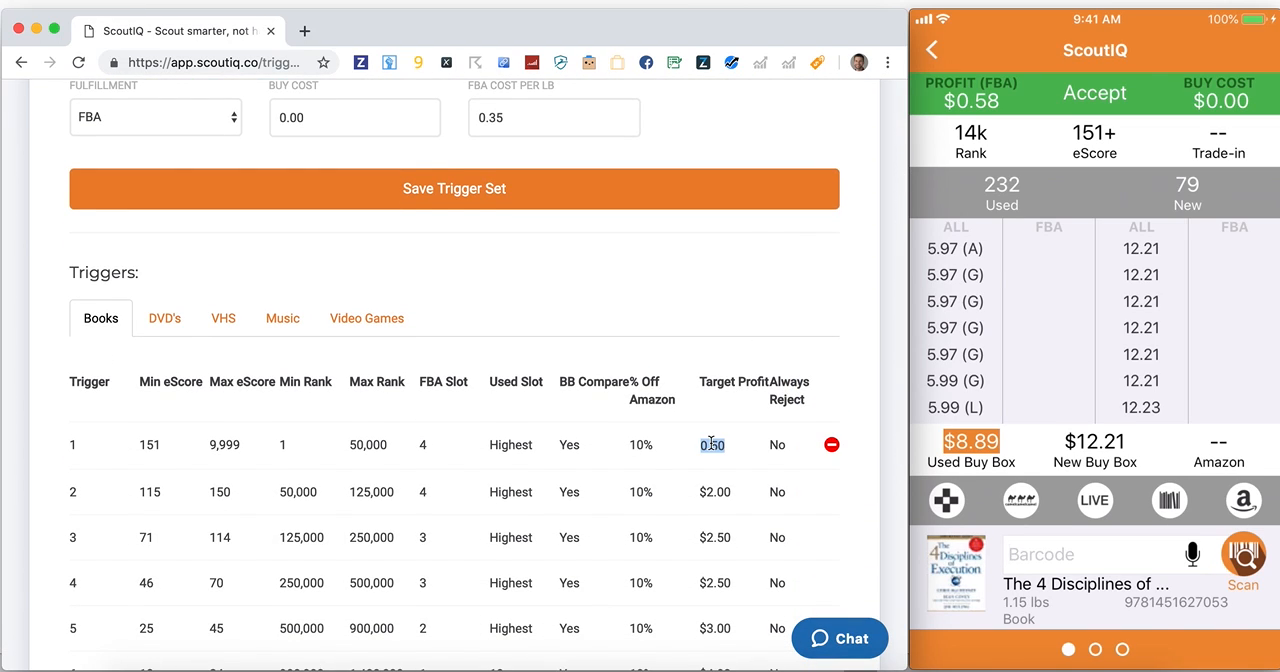
type("2")
key("Tab")
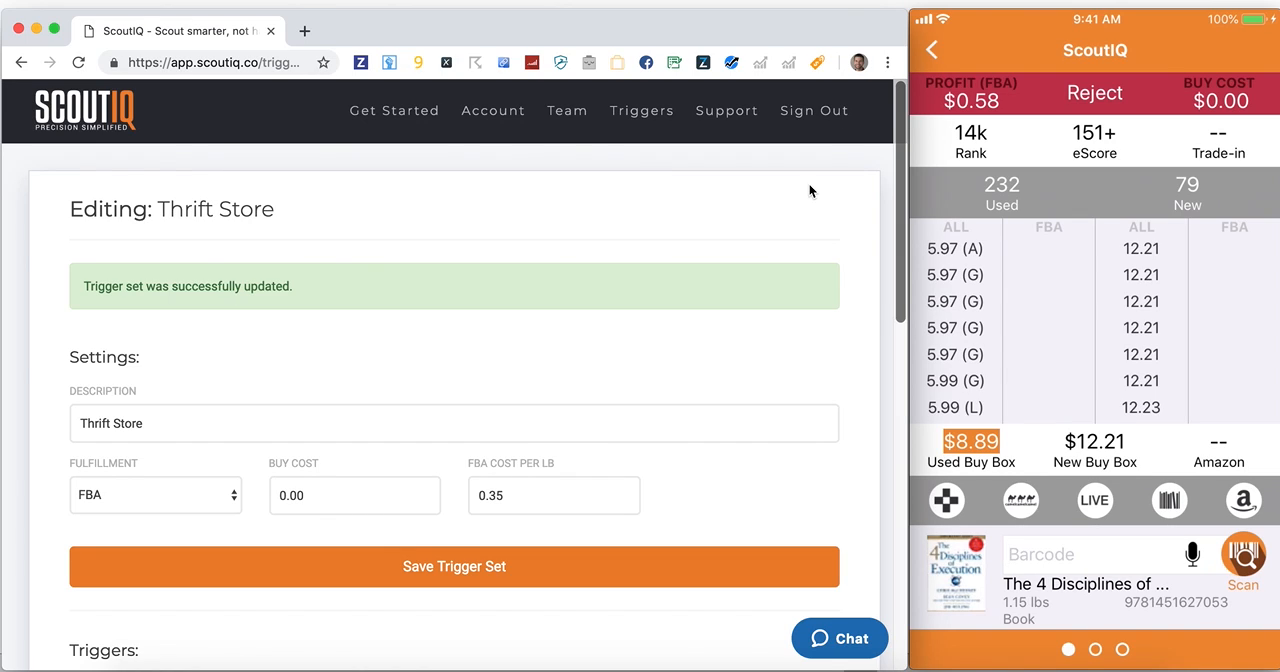
Go to the scout team overview and start adding a new team member on the Database + Live plan
left_click(577, 117)
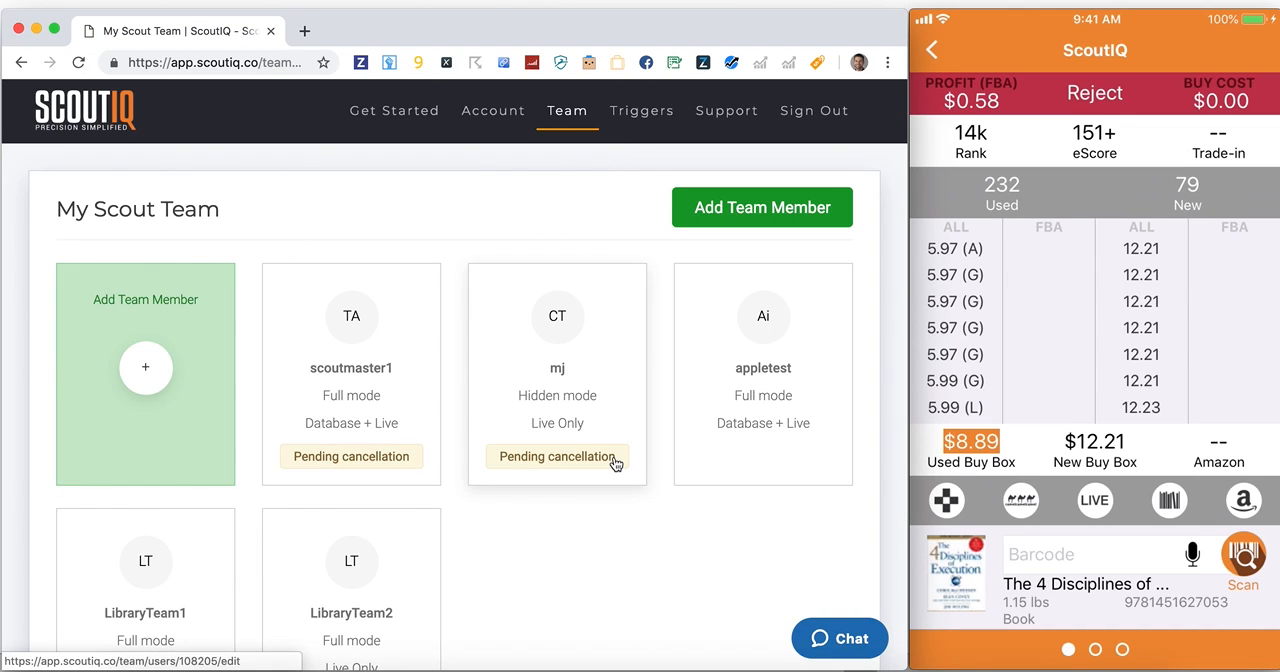
scroll(526, 597, "down", 2)
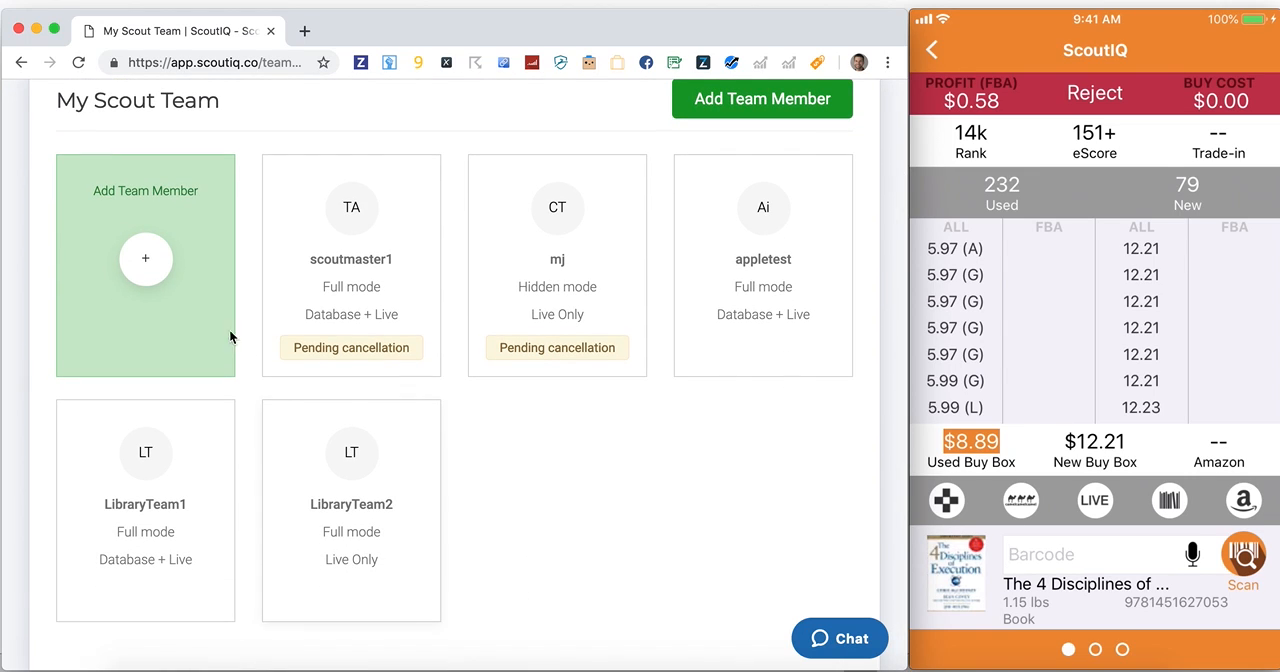
left_click(155, 268)
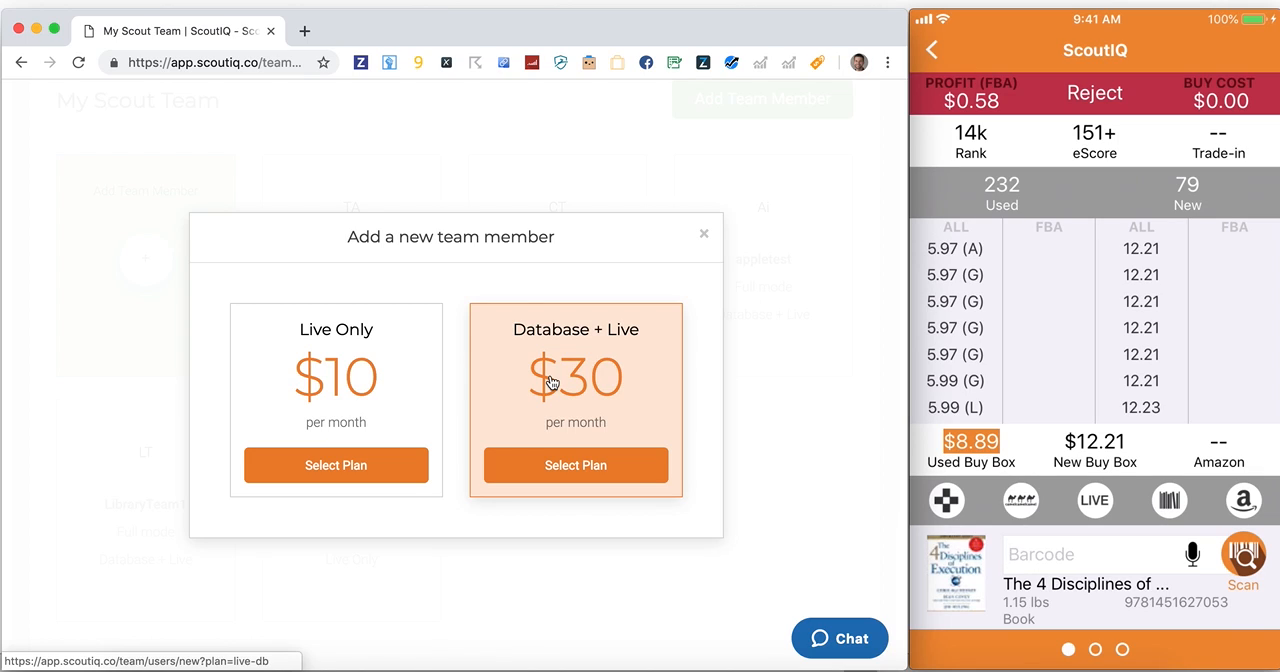
left_click(551, 467)
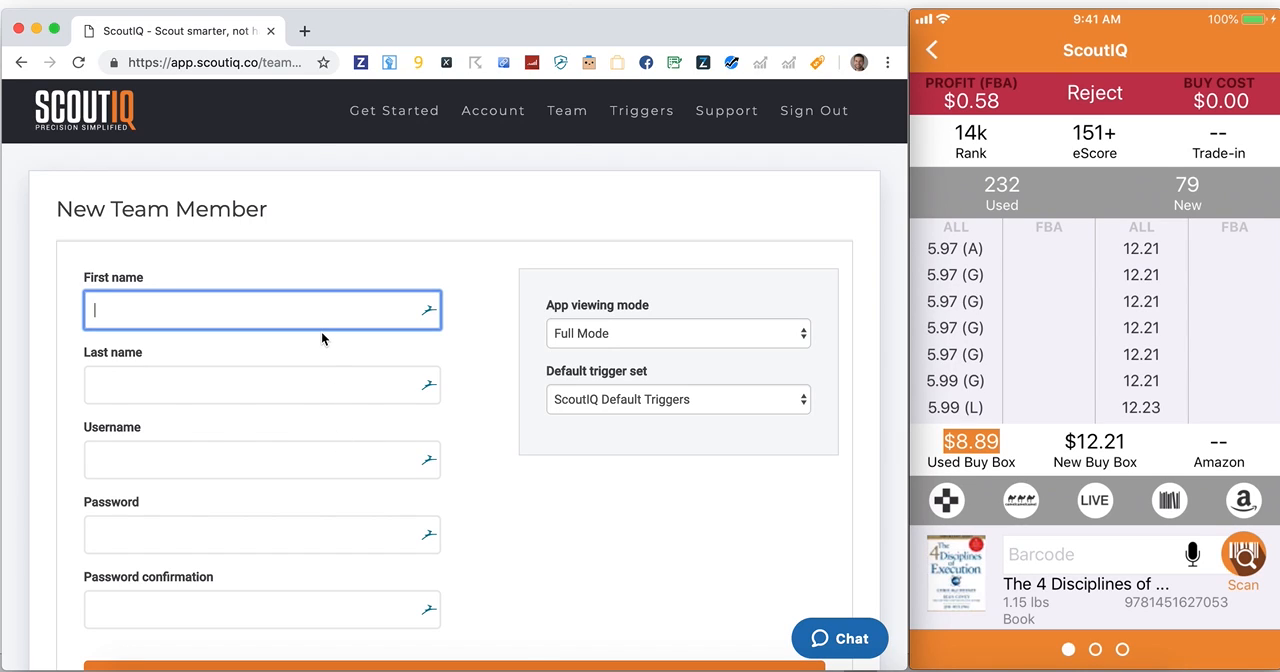
Fill in the new team member's first name as Test, last name as Account and username as scoutteam1
type("Test")
key("Tab")
type("Account")
key("Tab")
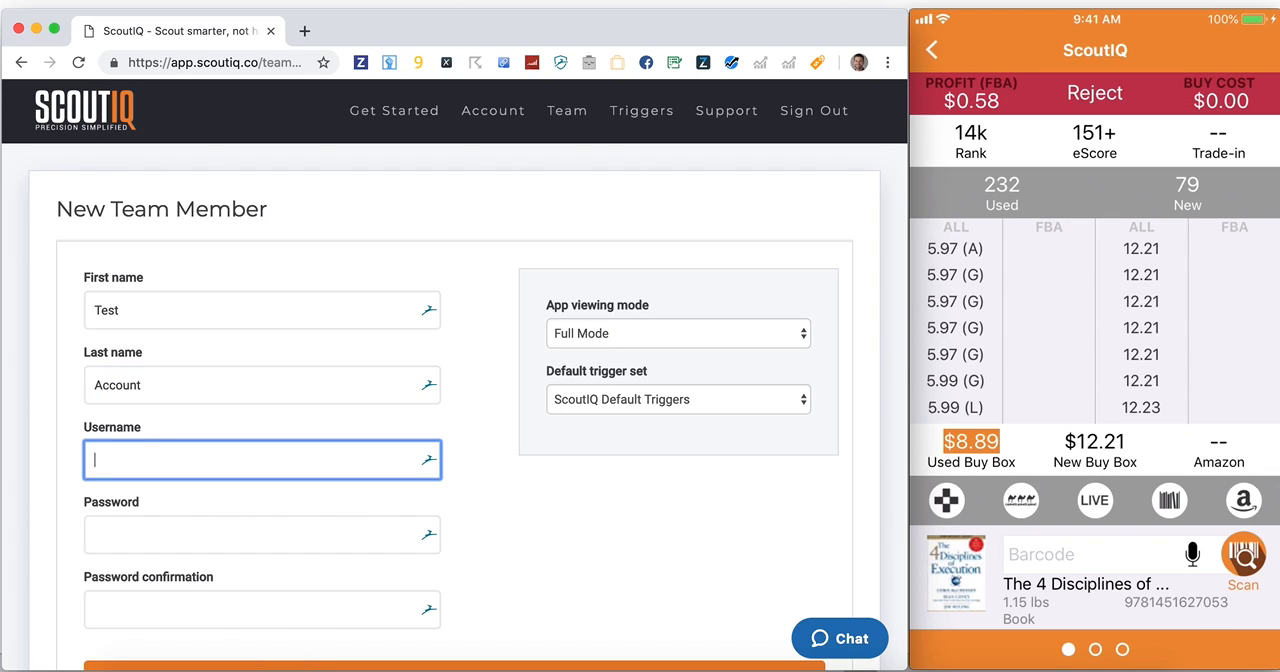
scroll(455, 377, "down", 2)
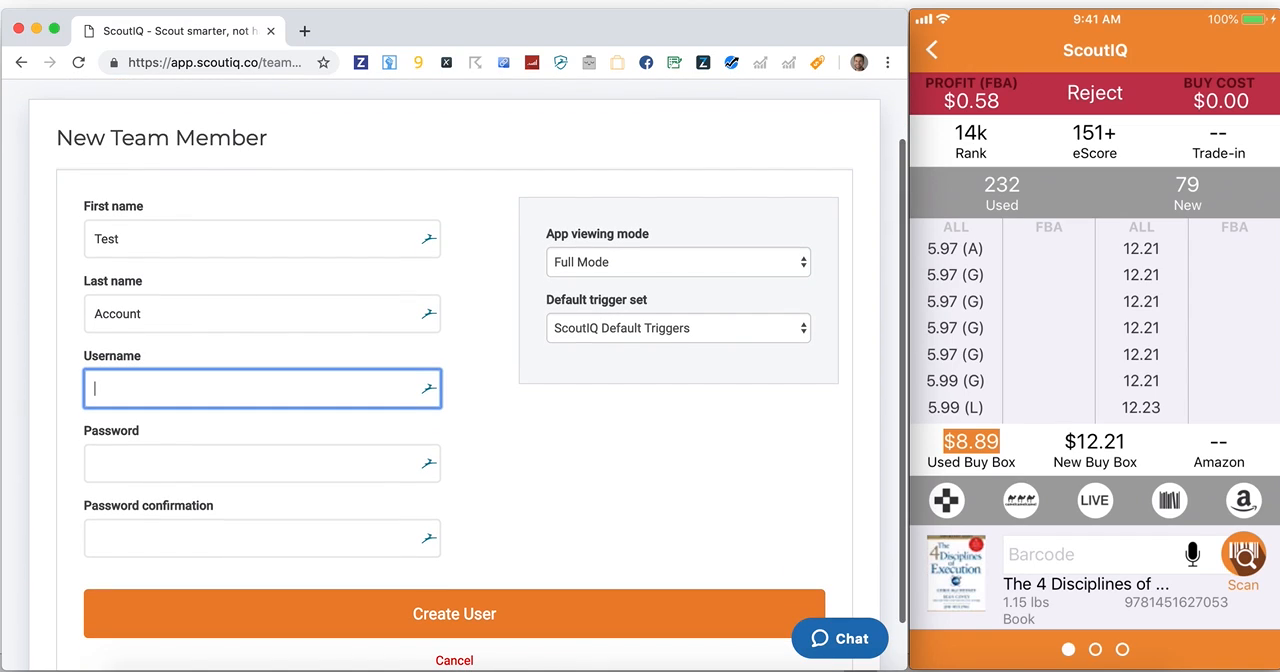
type("scoutteam")
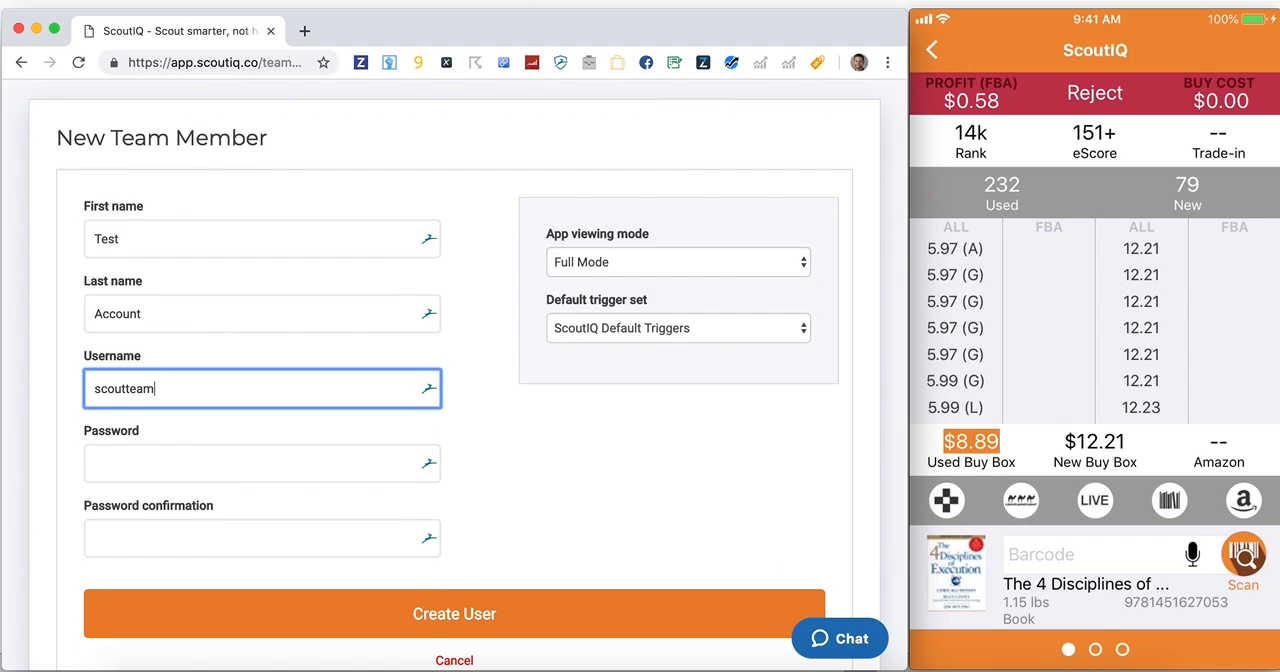
type("1")
key("Tab")
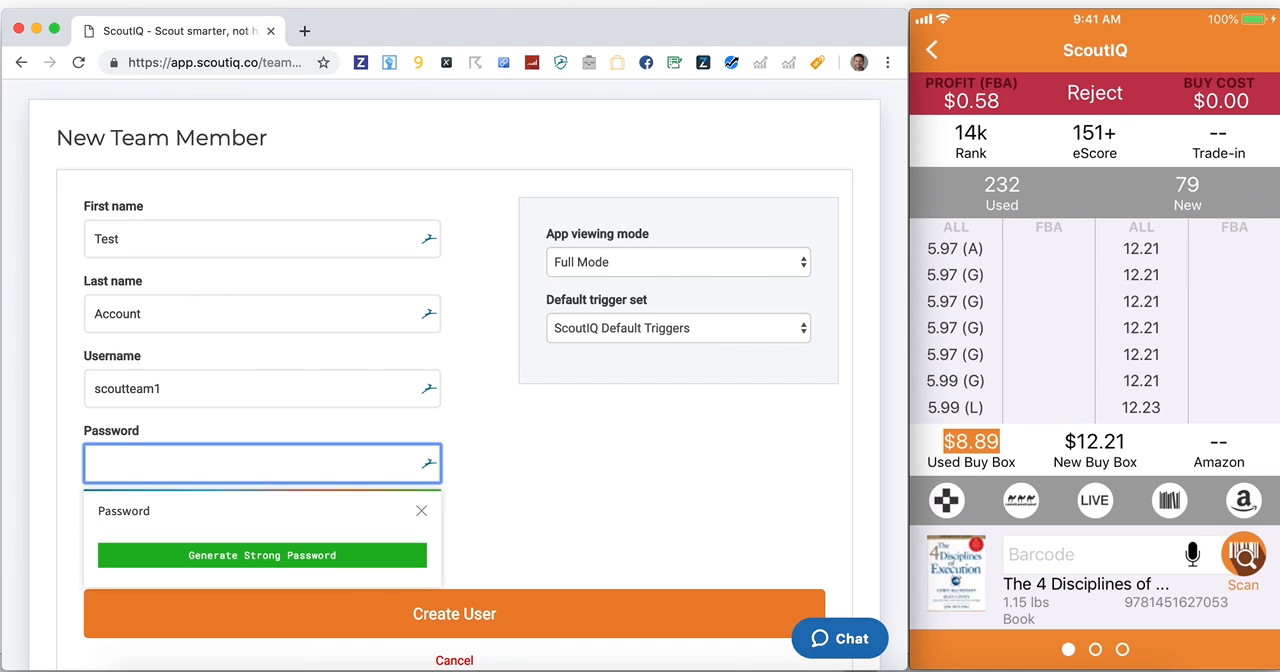
left_click(550, 526)
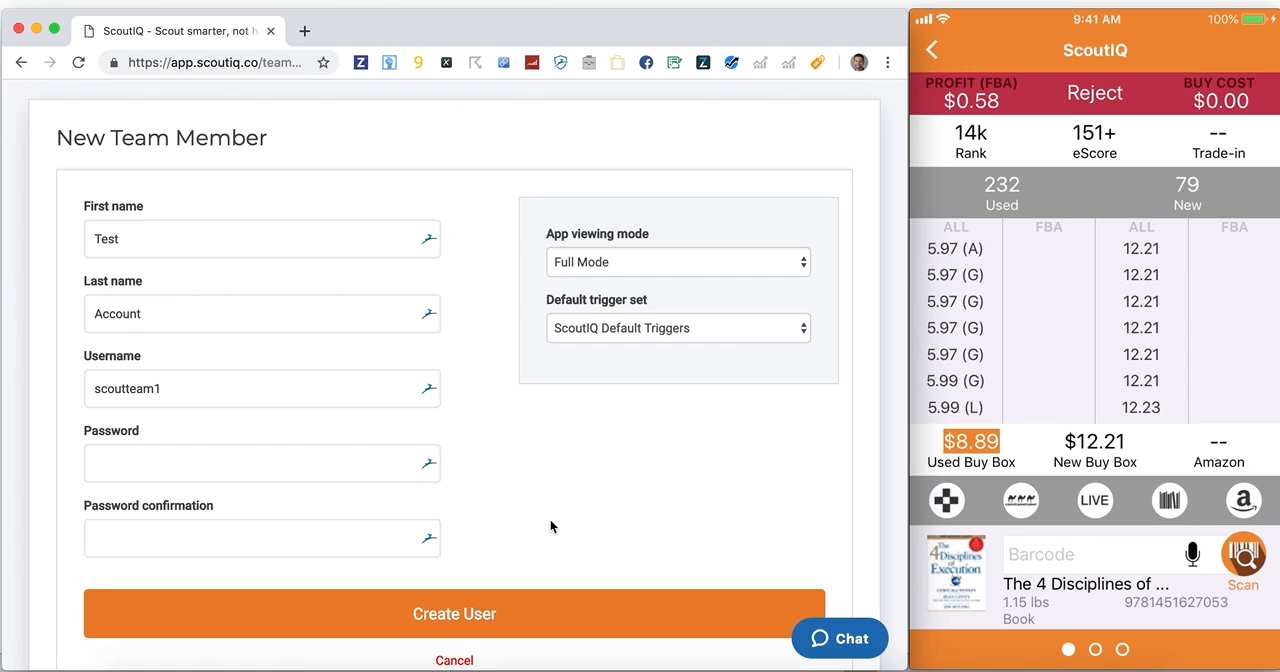
Look at the app viewing modes and default trigger sets offered for the new team member, and cancel the form
left_click(675, 273)
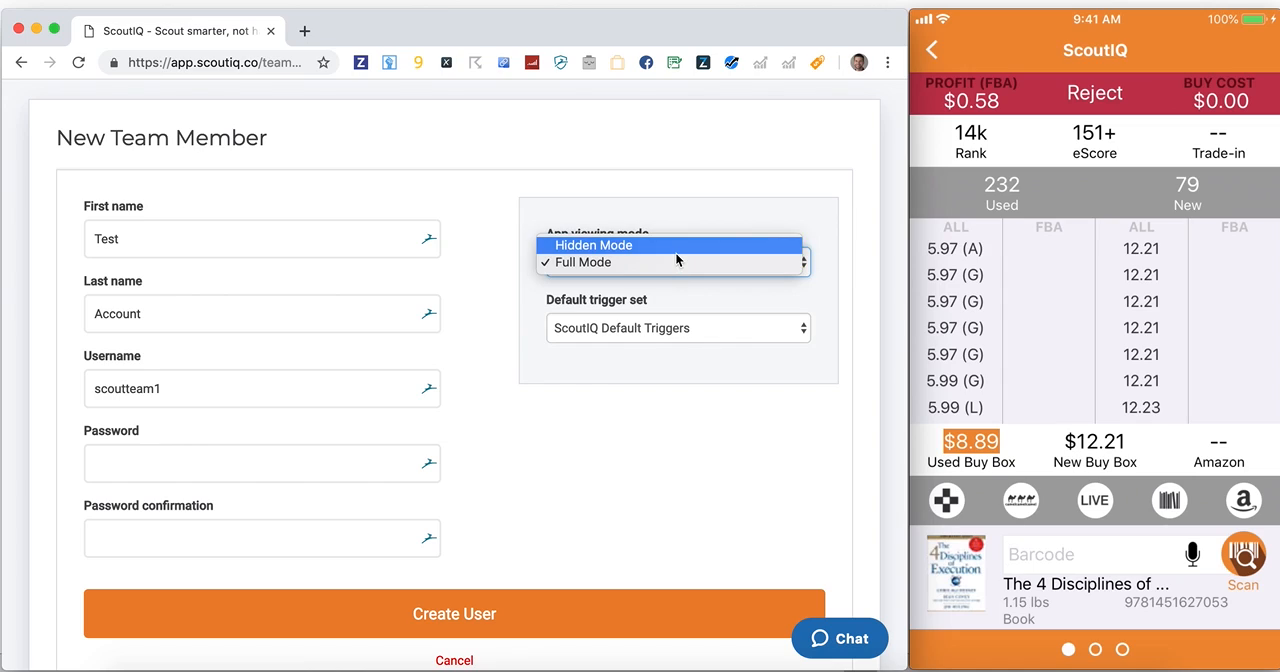
left_click(706, 201)
left_click(646, 323)
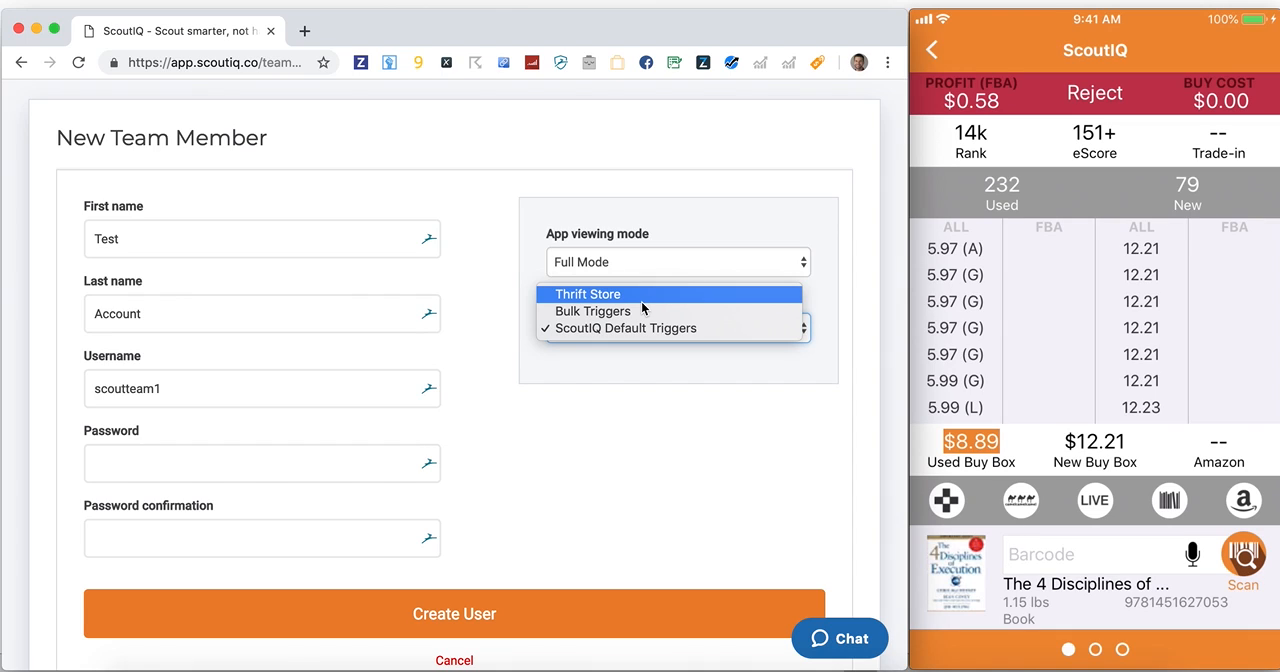
left_click(637, 403)
scroll(637, 403, "down", 1)
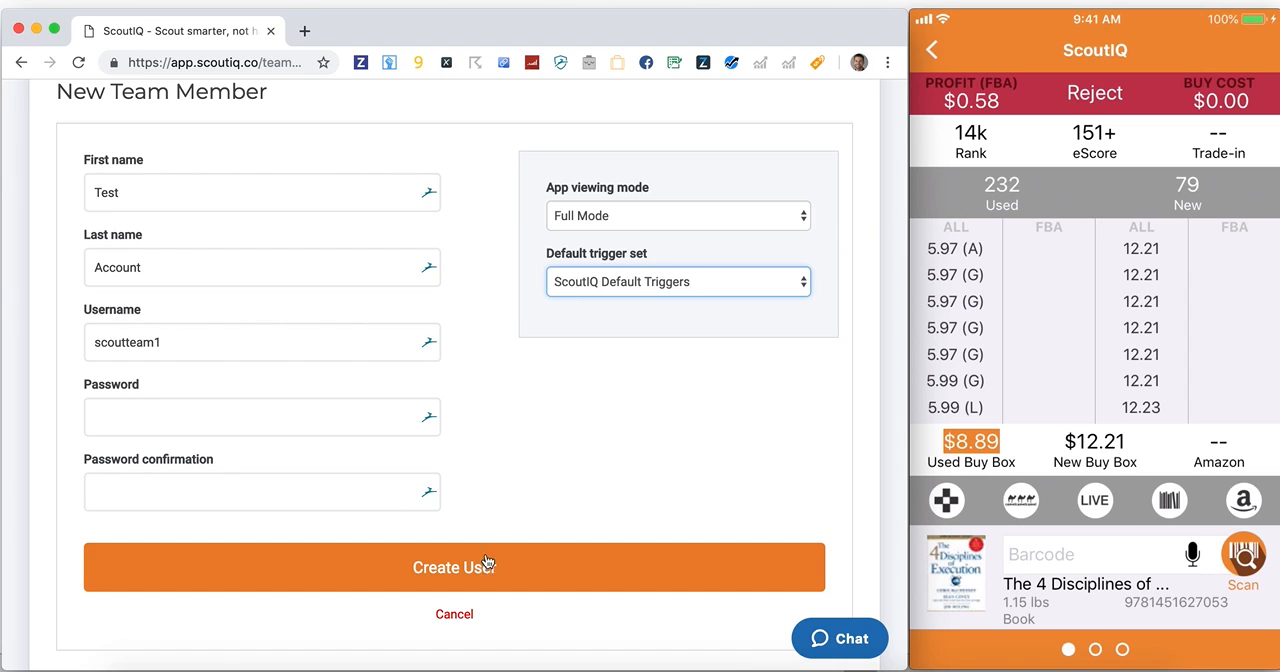
left_click(440, 619)
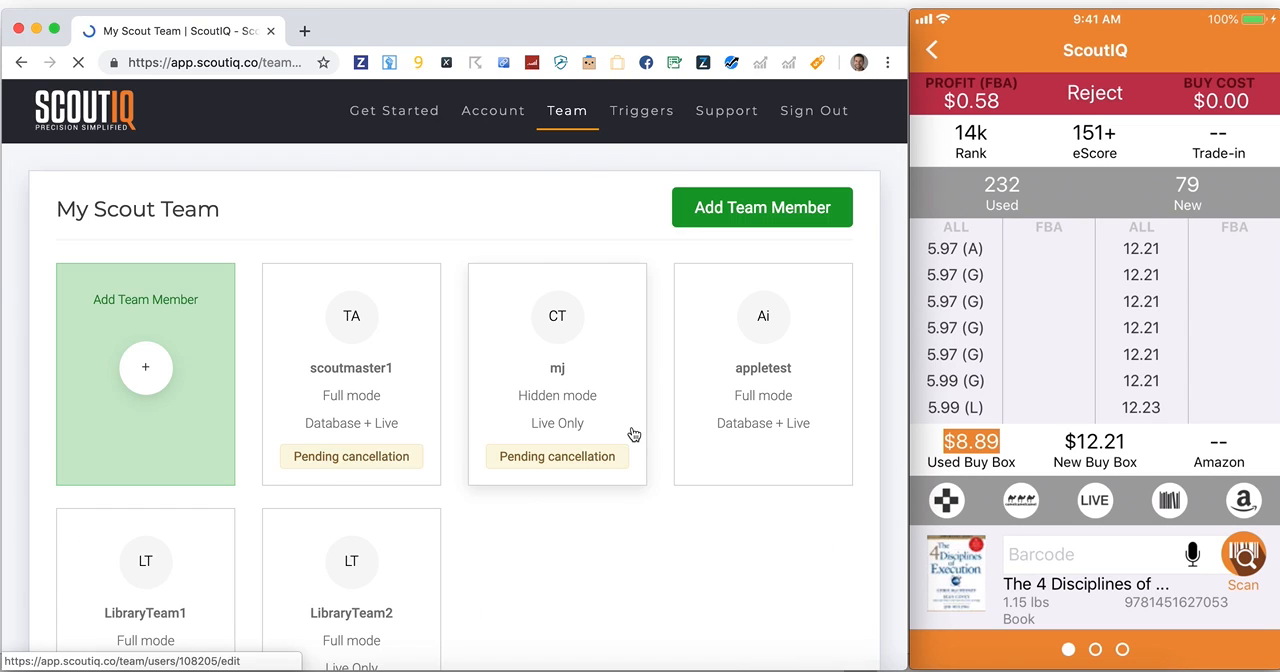
Switch team member LibraryTeam1's app viewing mode to Hidden Mode and update the user
scroll(219, 502, "down", 2)
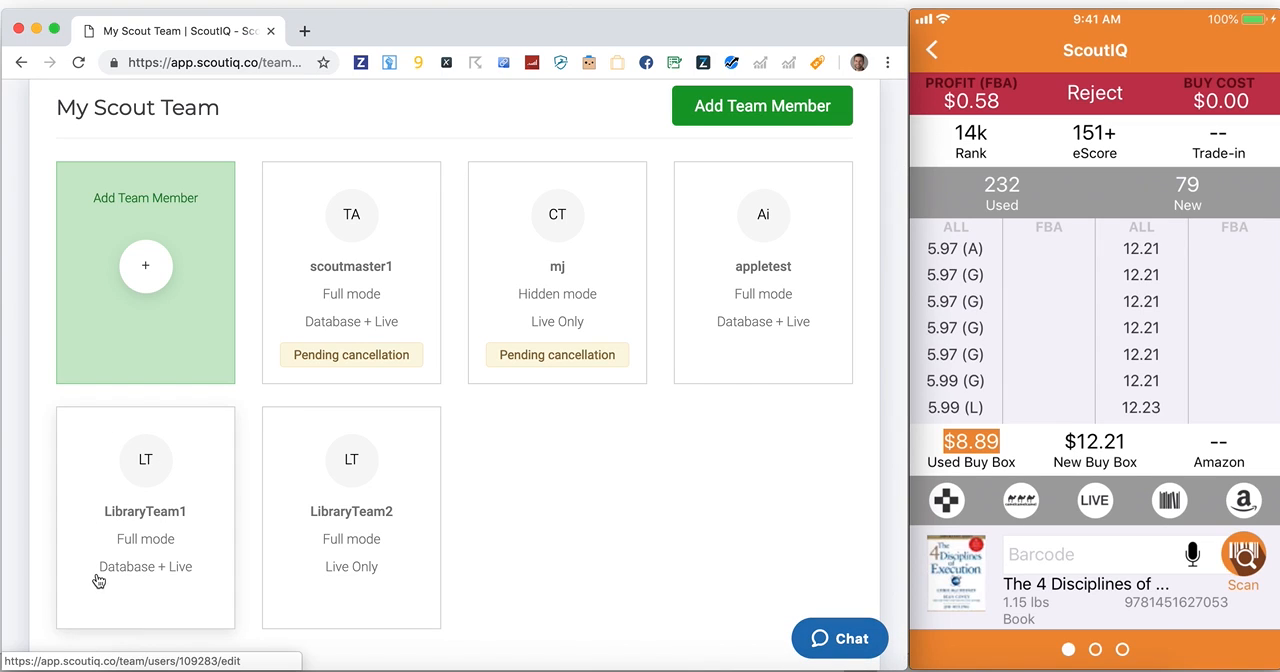
left_click(137, 467)
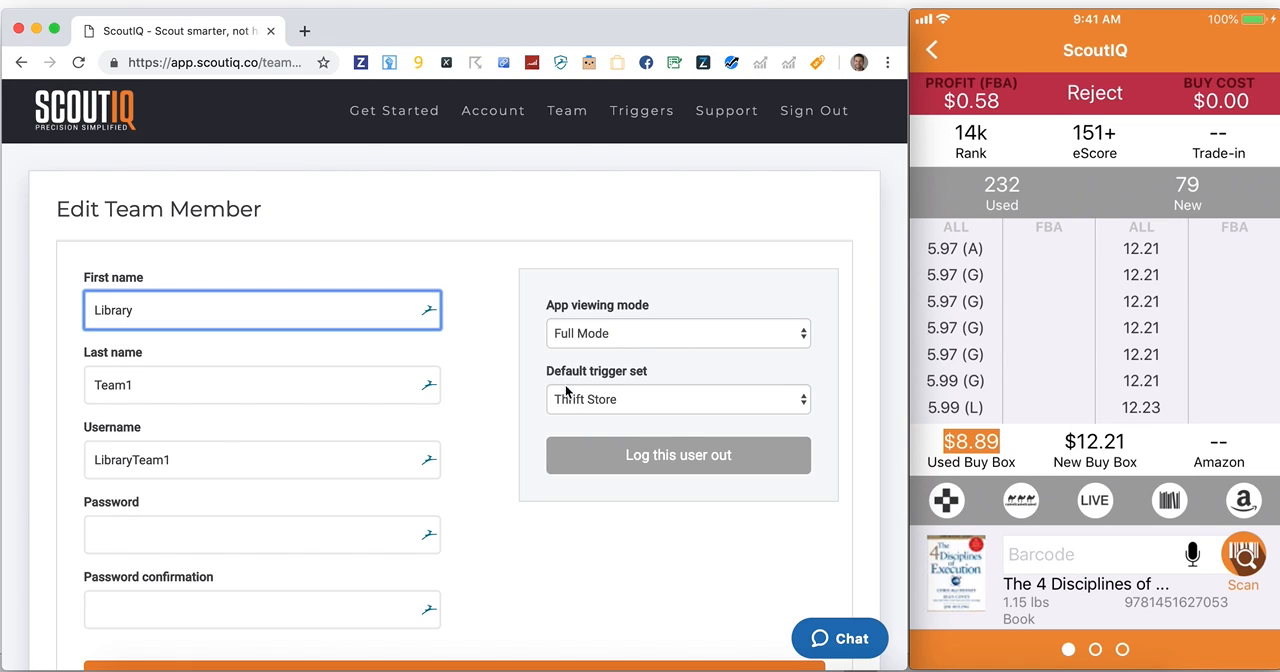
left_click(610, 334)
left_click(610, 318)
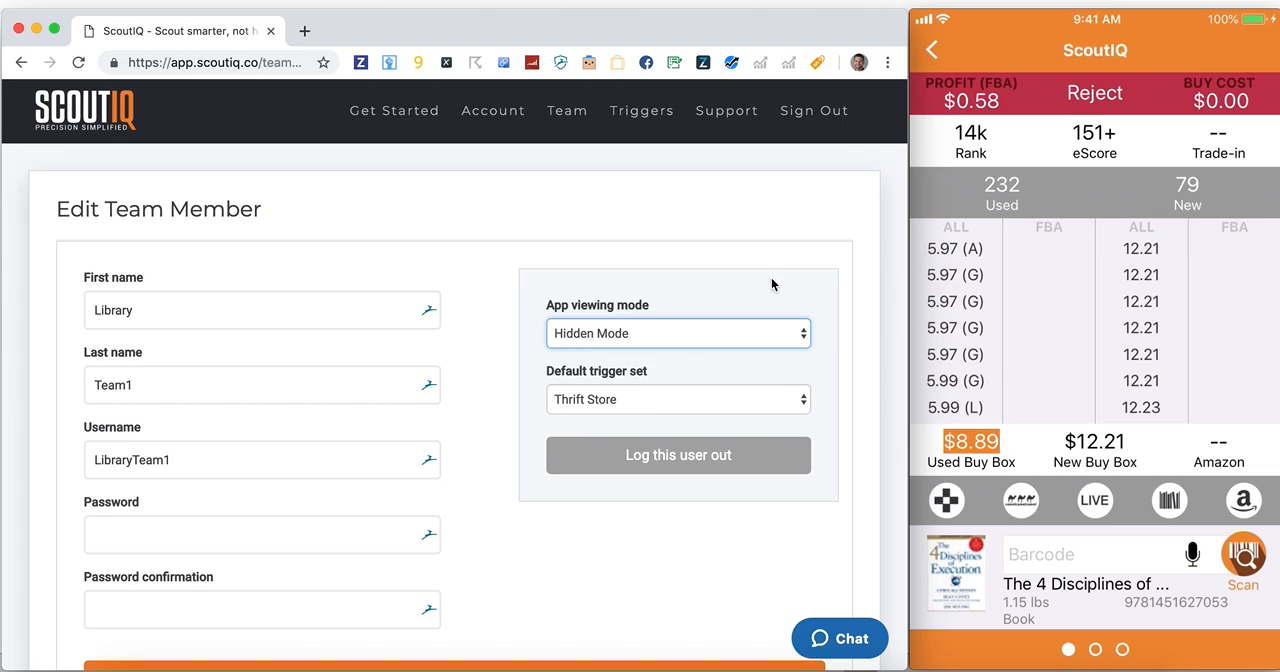
scroll(849, 249, "down", 2)
left_click(597, 596)
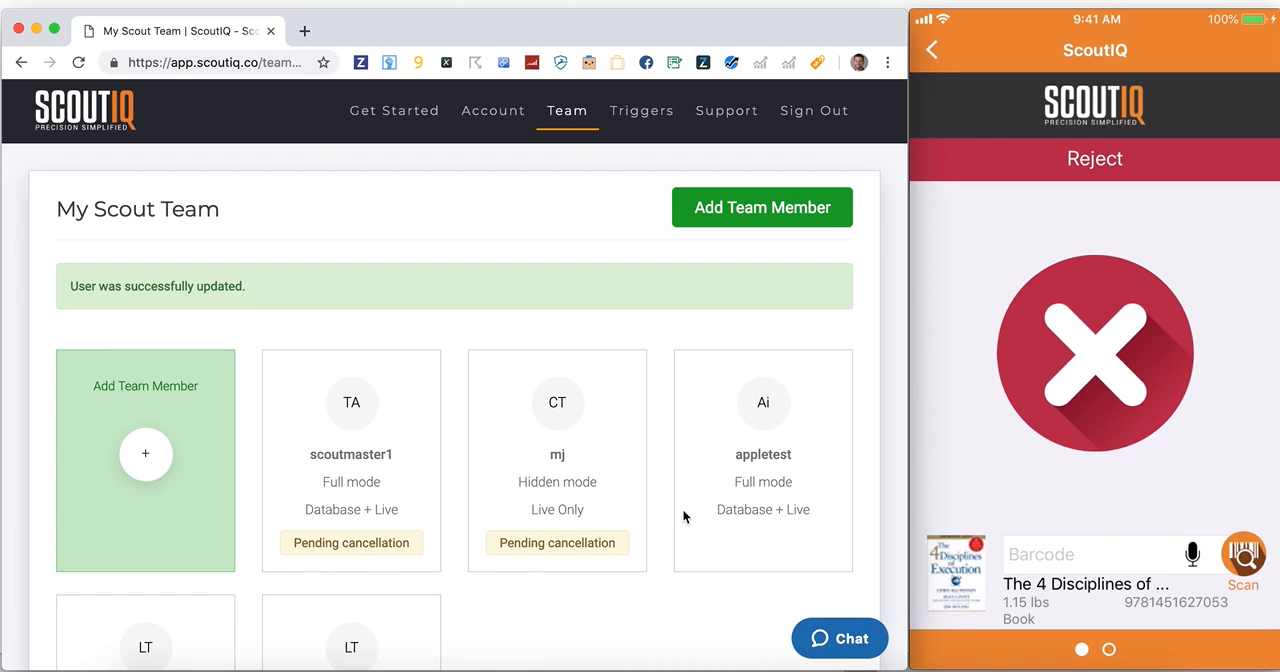
mouse_move(1103, 604)
type("00005550100")
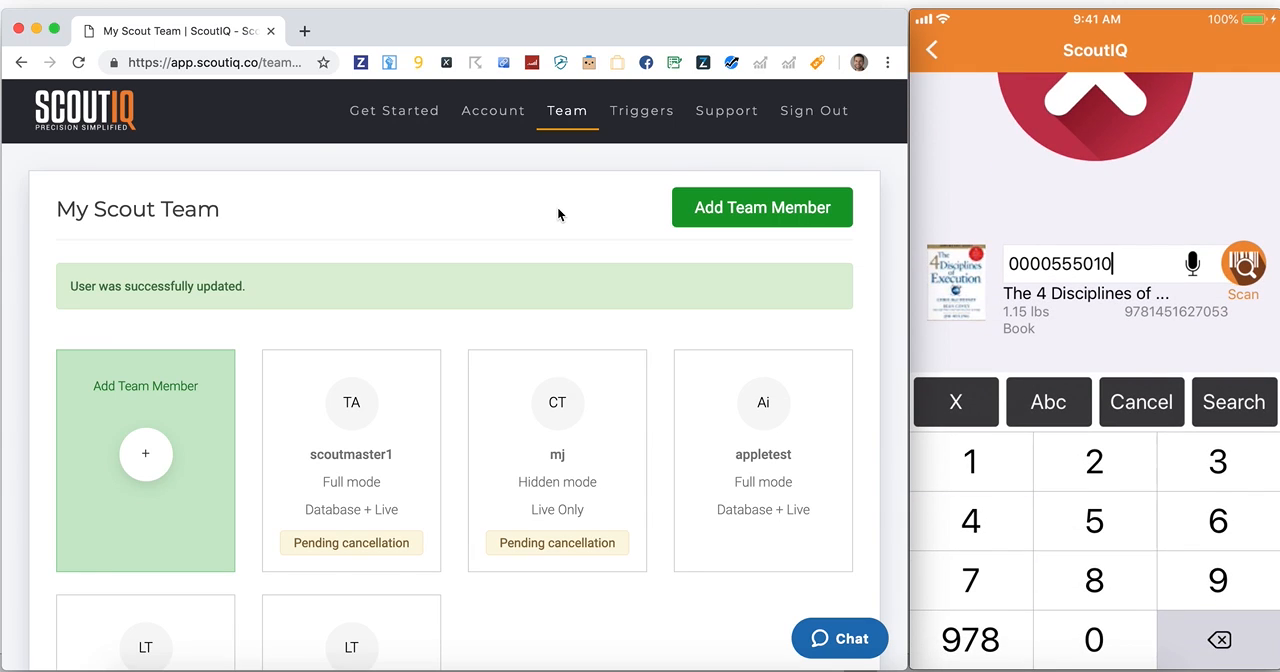
key("BackSpace")
key("Return")
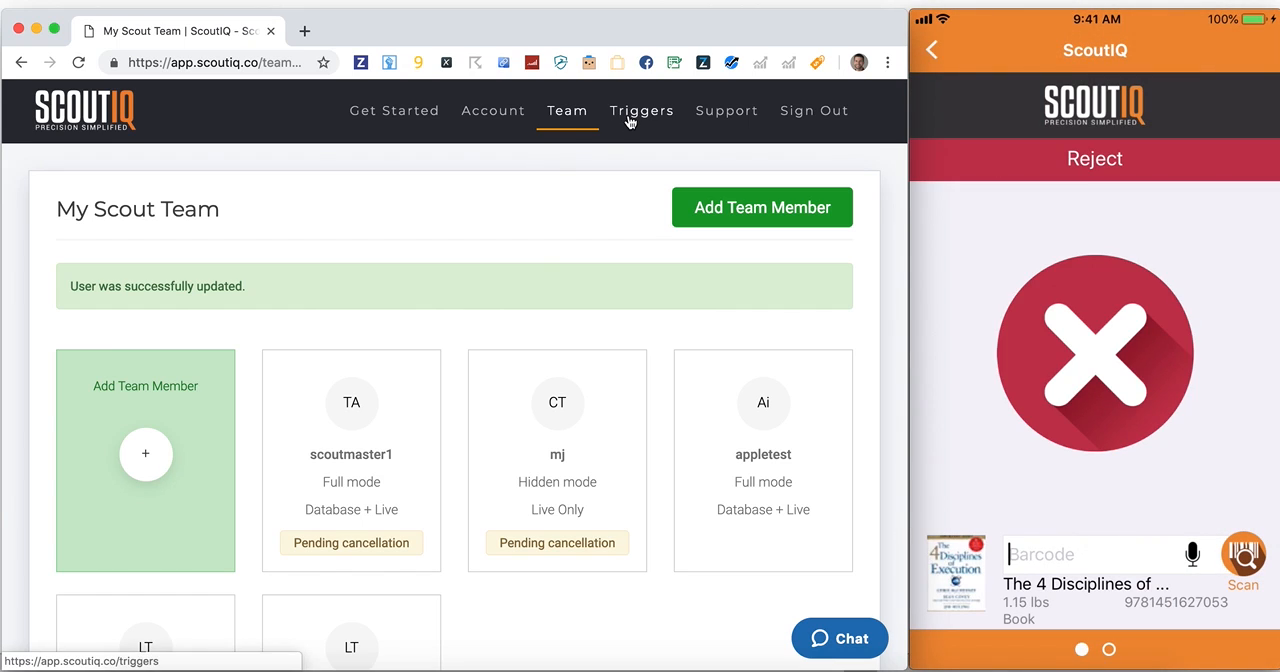
Update LibraryTeam1 with Thrift Store kept as the default trigger set, and return to the overview of trigger sets
scroll(482, 238, "down", 4)
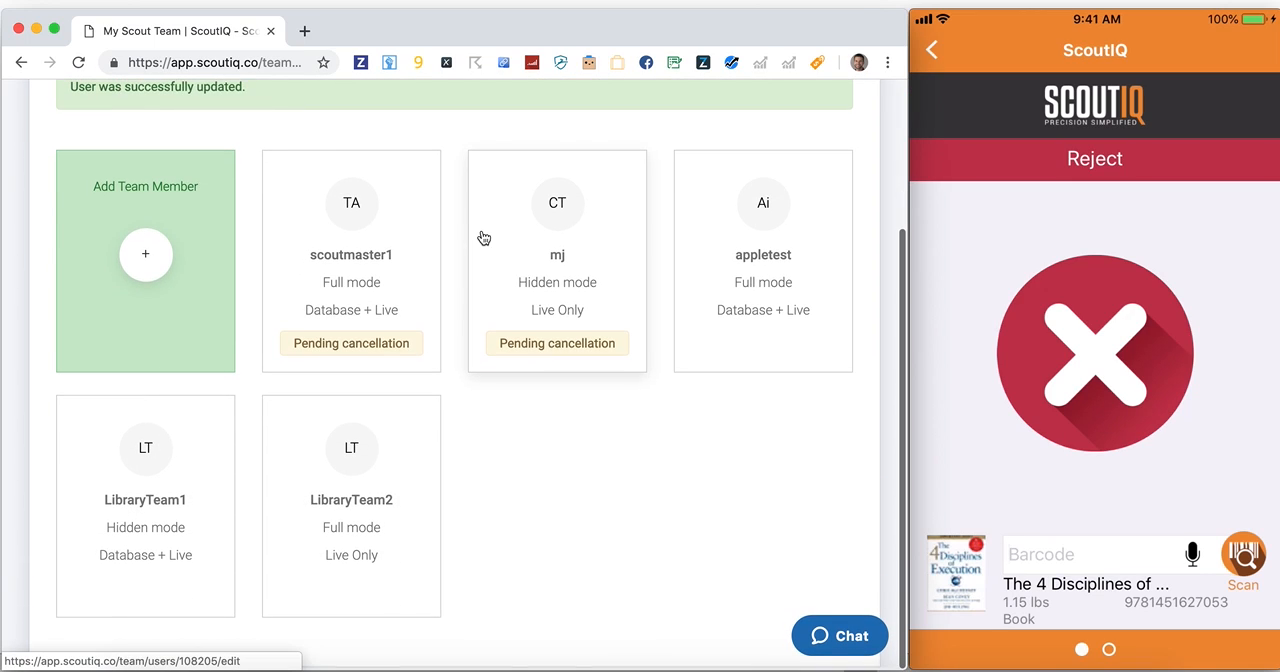
left_click(182, 527)
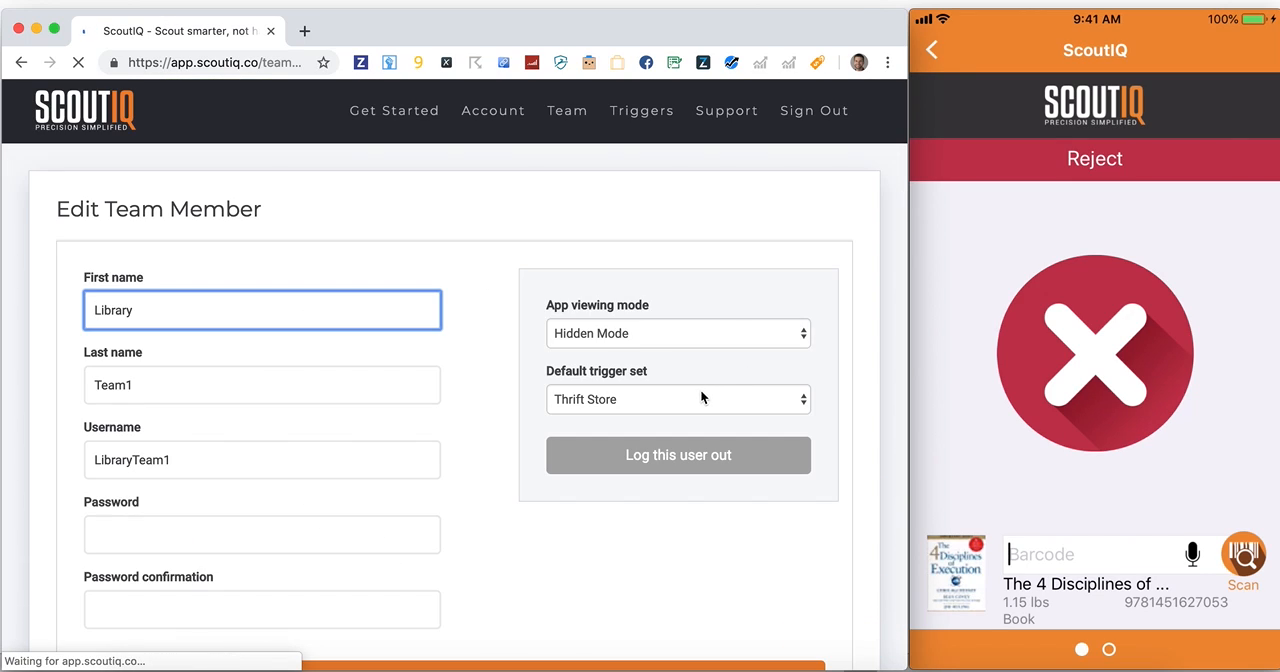
left_click(701, 397)
left_click(823, 195)
scroll(428, 543, "down", 2)
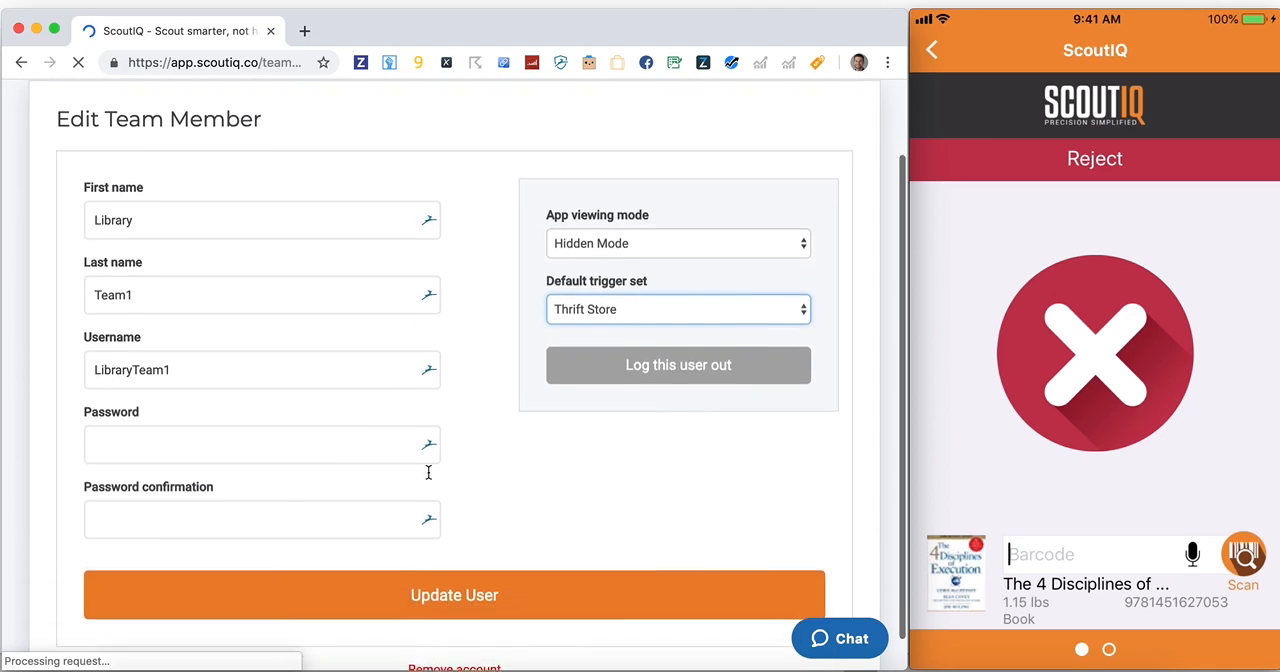
left_click(423, 590)
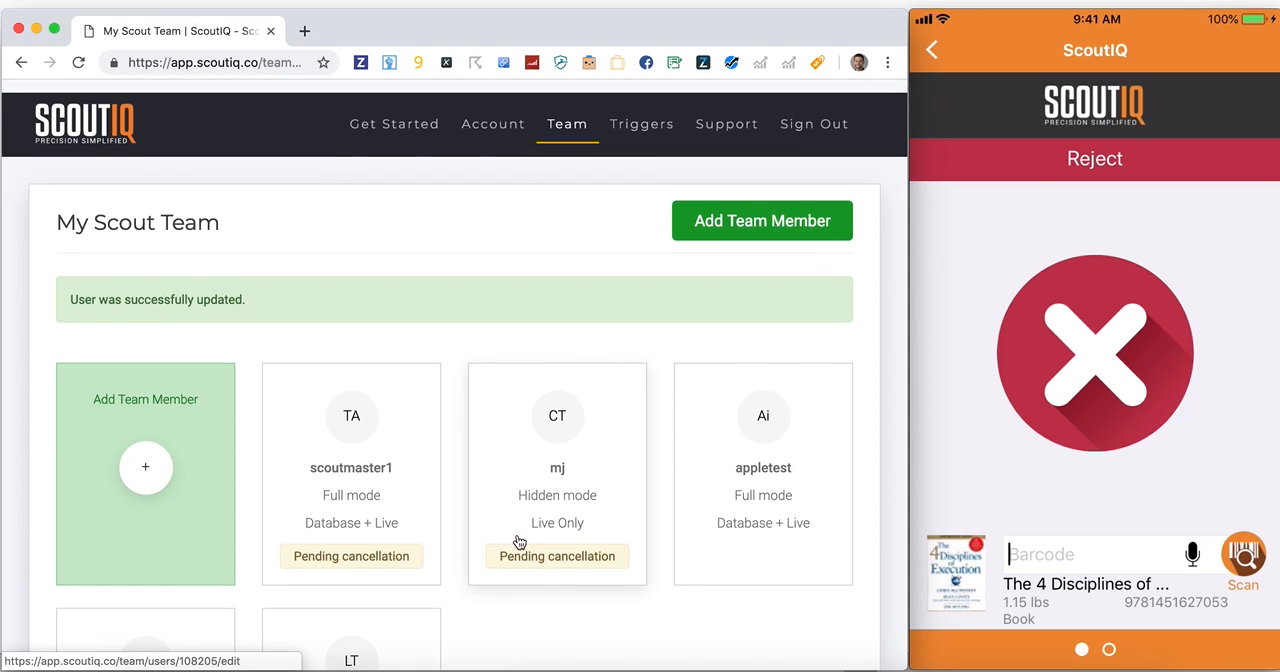
left_click(645, 117)
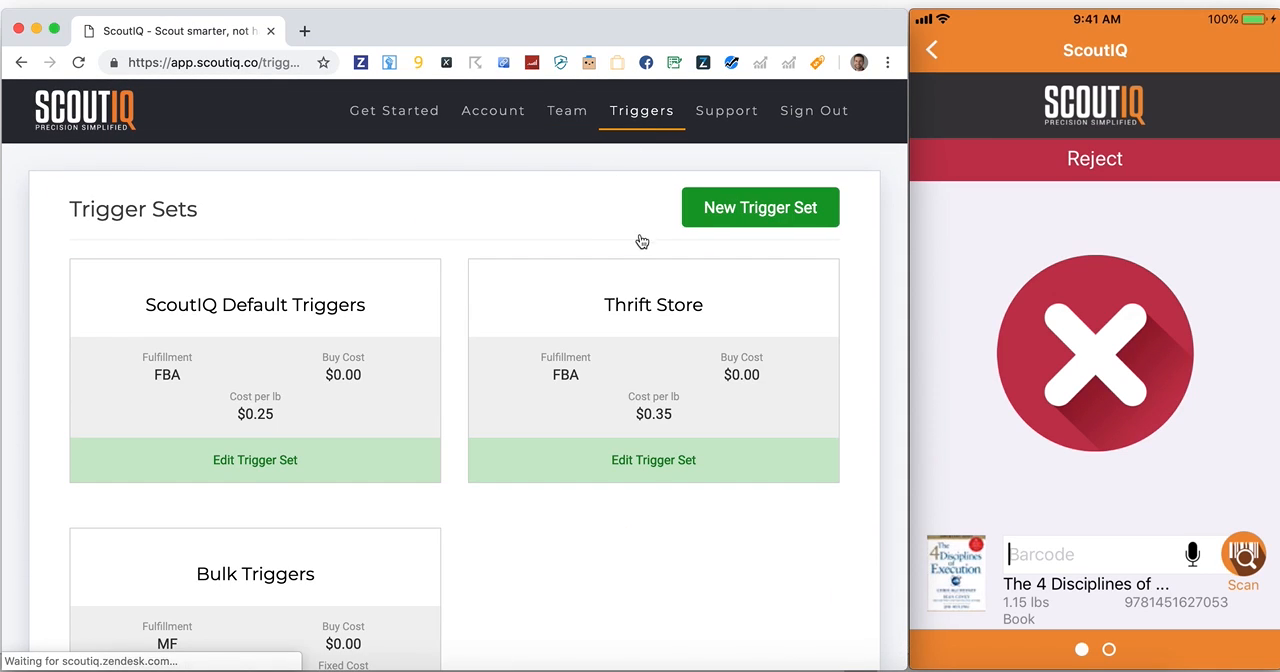
Open the Thrift Store trigger set for editing and set the target profit of Books trigger 1 to $0.50
left_click(636, 308)
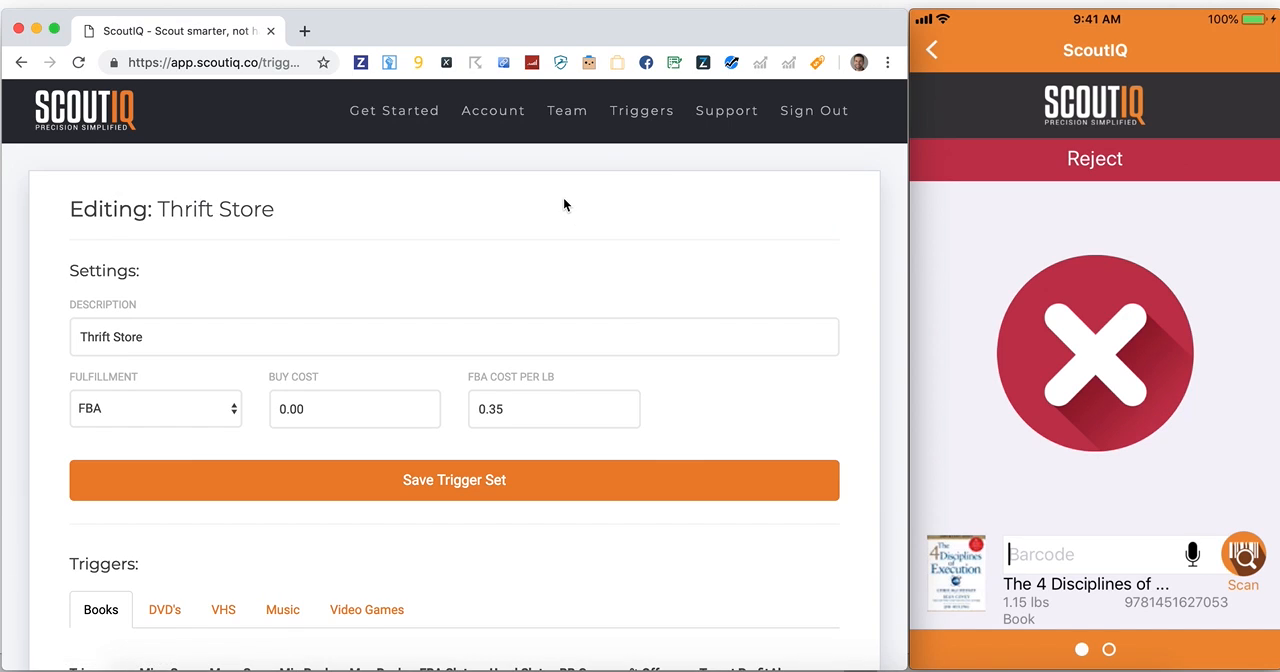
scroll(563, 197, "down", 3)
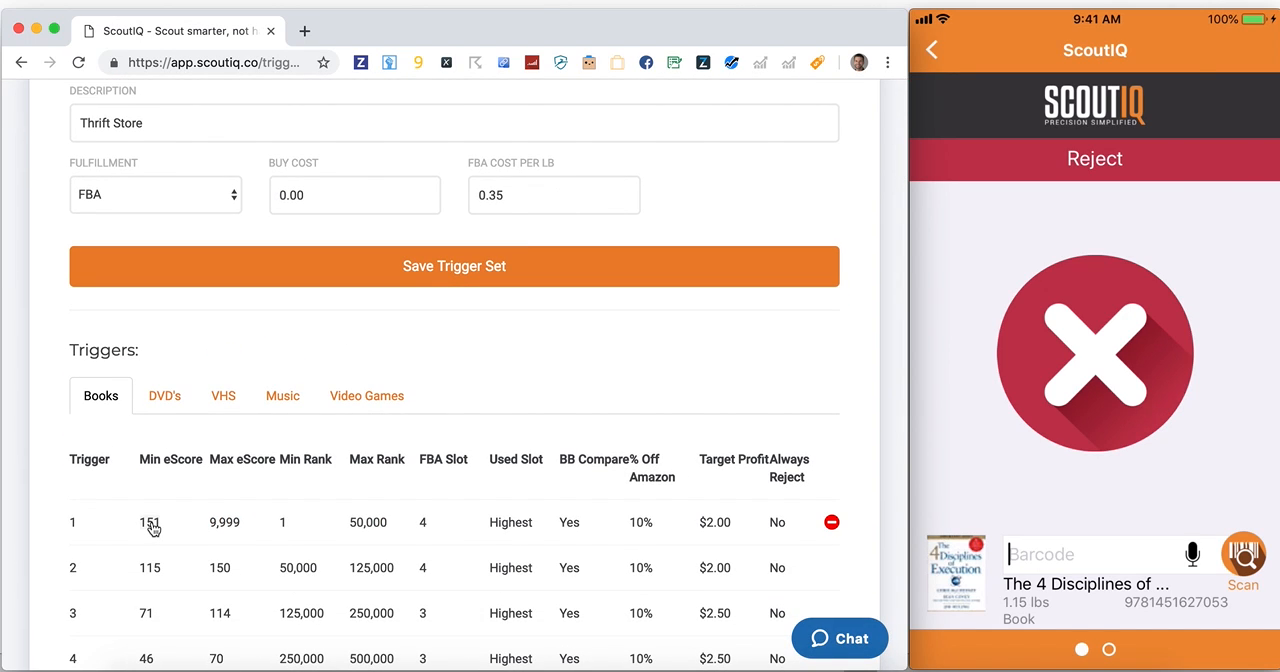
left_click(716, 522)
type(".5")
key("Tab")
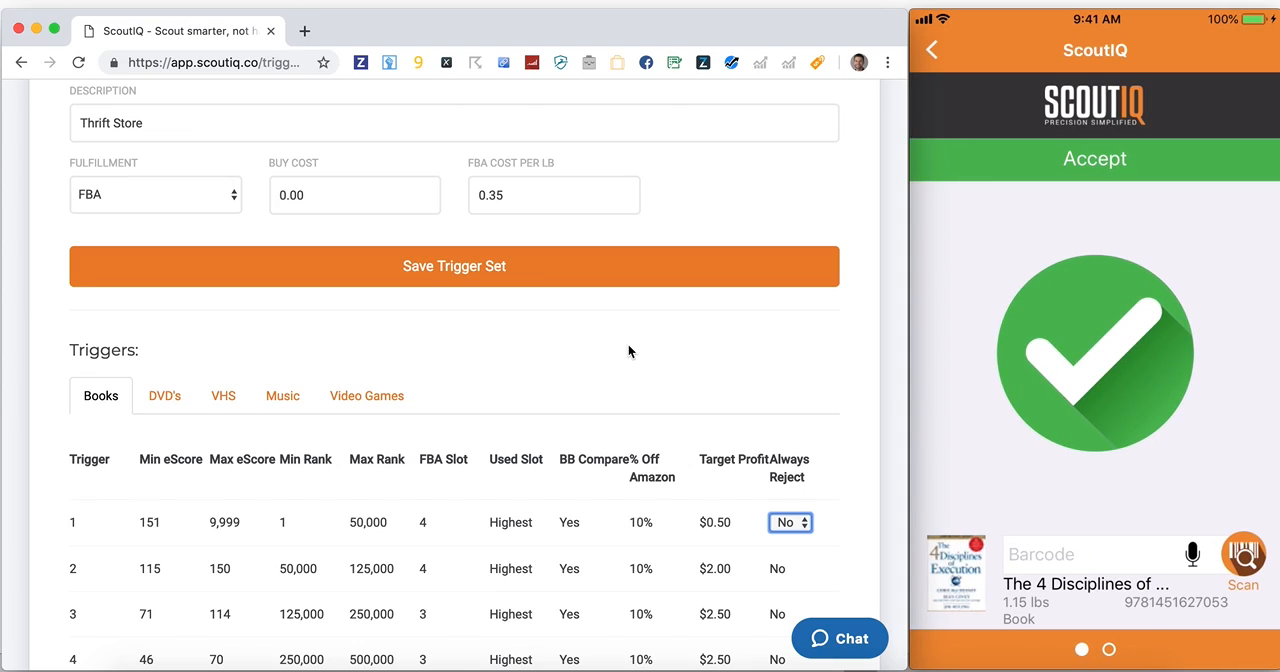
Restore the target profit of Books trigger 1 in the Thrift Store set to $2.00
left_click(718, 523)
type("2")
key("Tab")
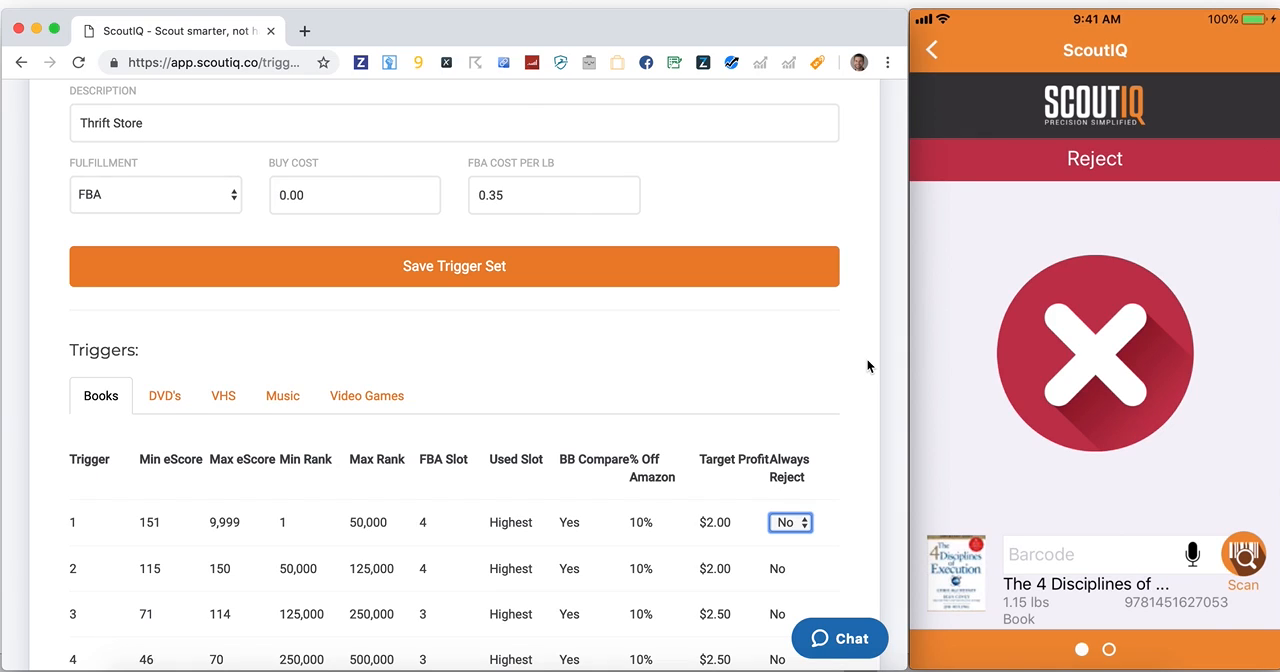
double_click(502, 190)
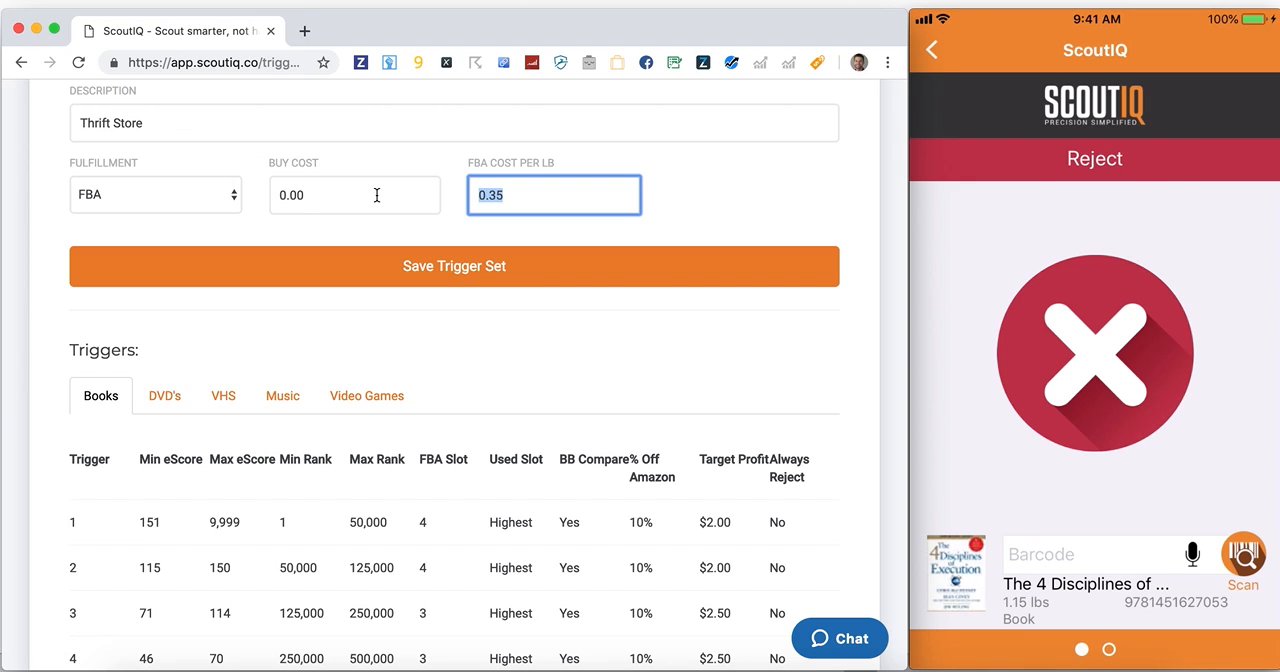
scroll(376, 194, "up", 5)
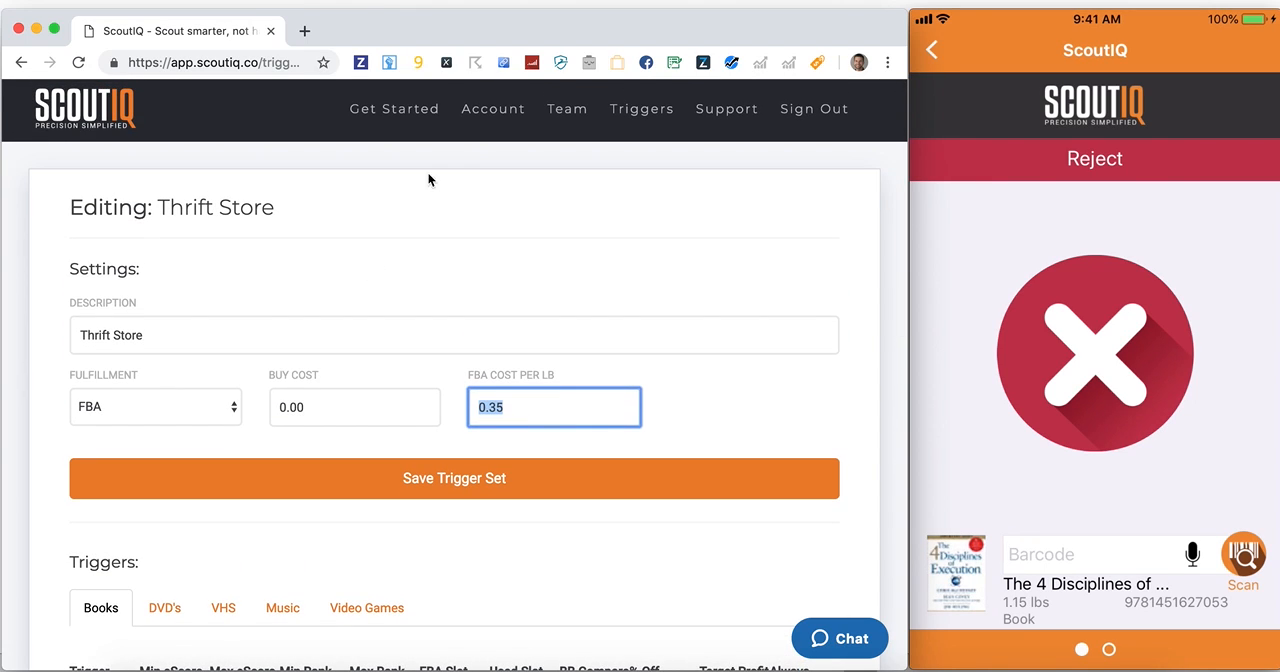